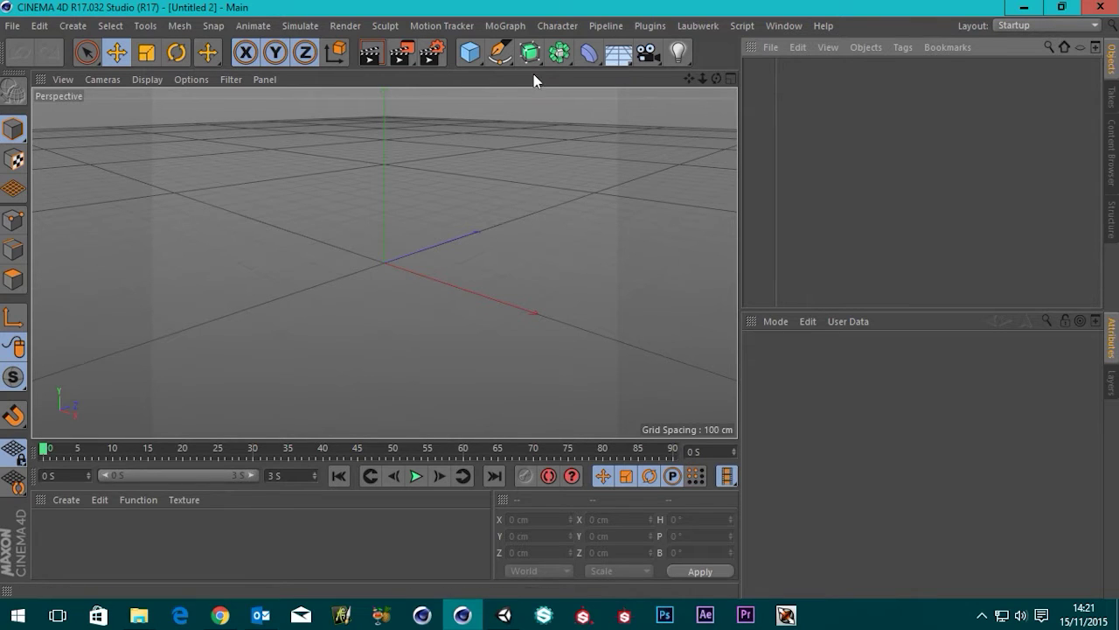
- Add a Cone primitive and display it with Gouraud Shading (Lines)
{"action": "left_click", "coordinate": [470, 54]}
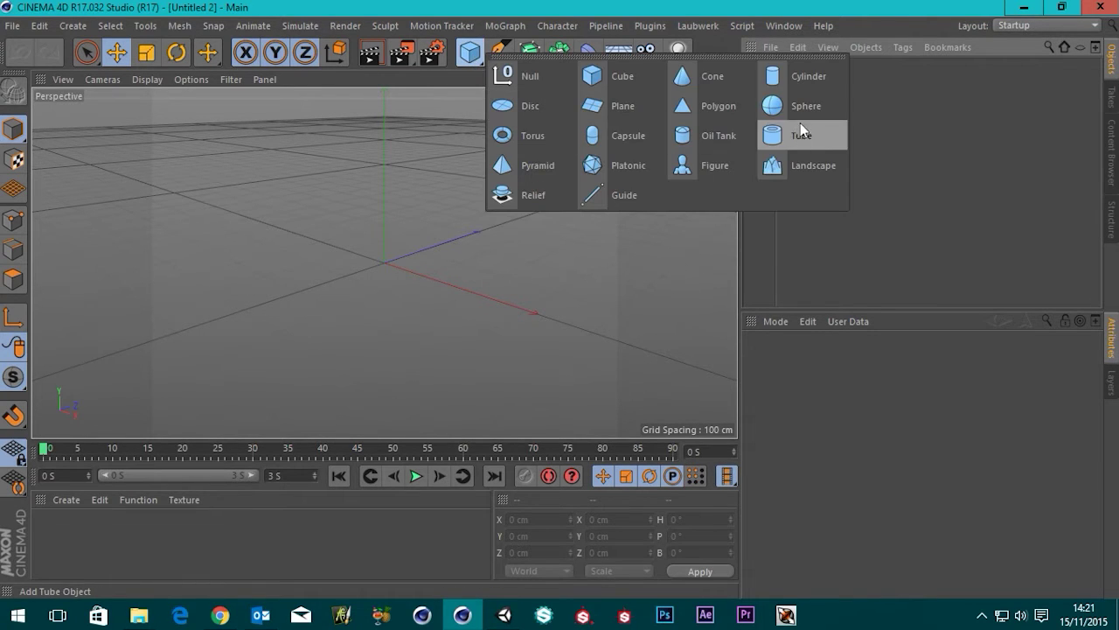
{"action": "left_click", "coordinate": [710, 77]}
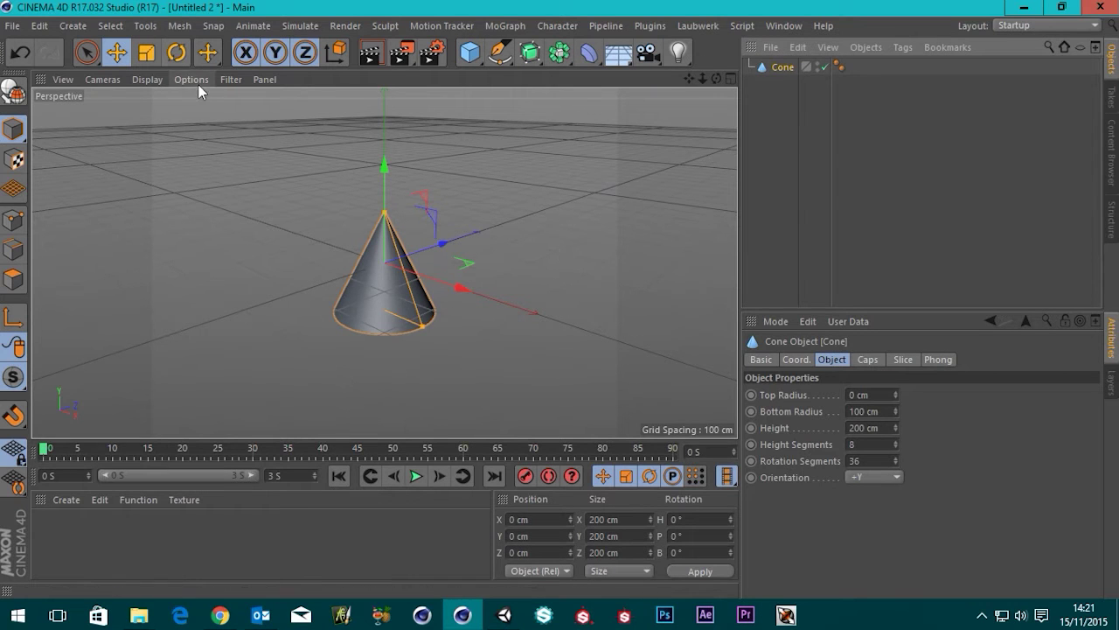
{"action": "left_click", "coordinate": [150, 81]}
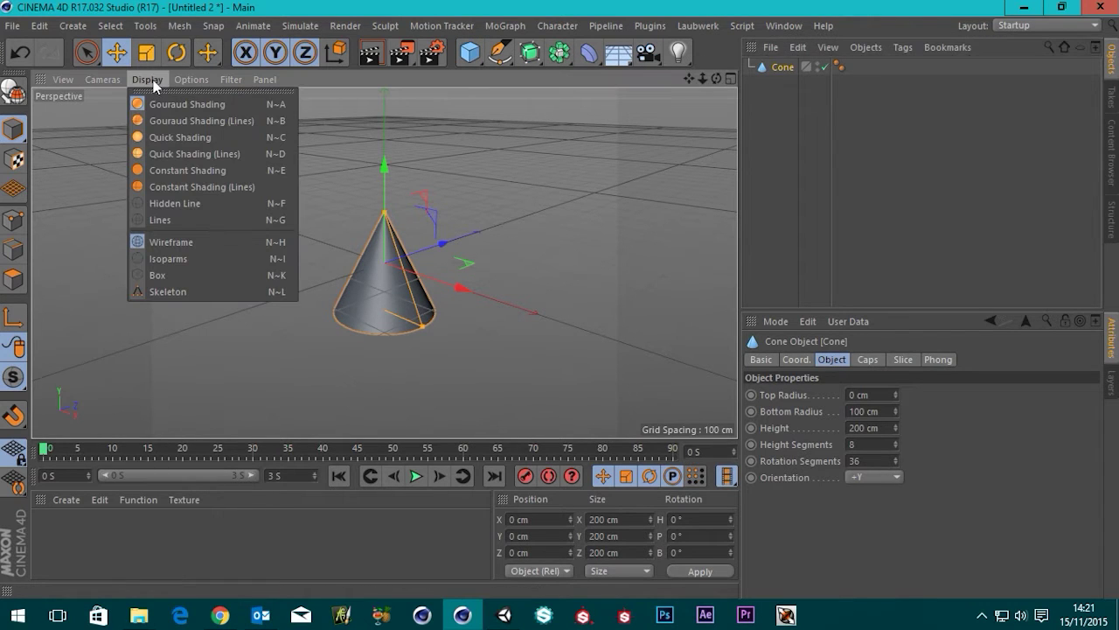
{"action": "left_click", "coordinate": [171, 123]}
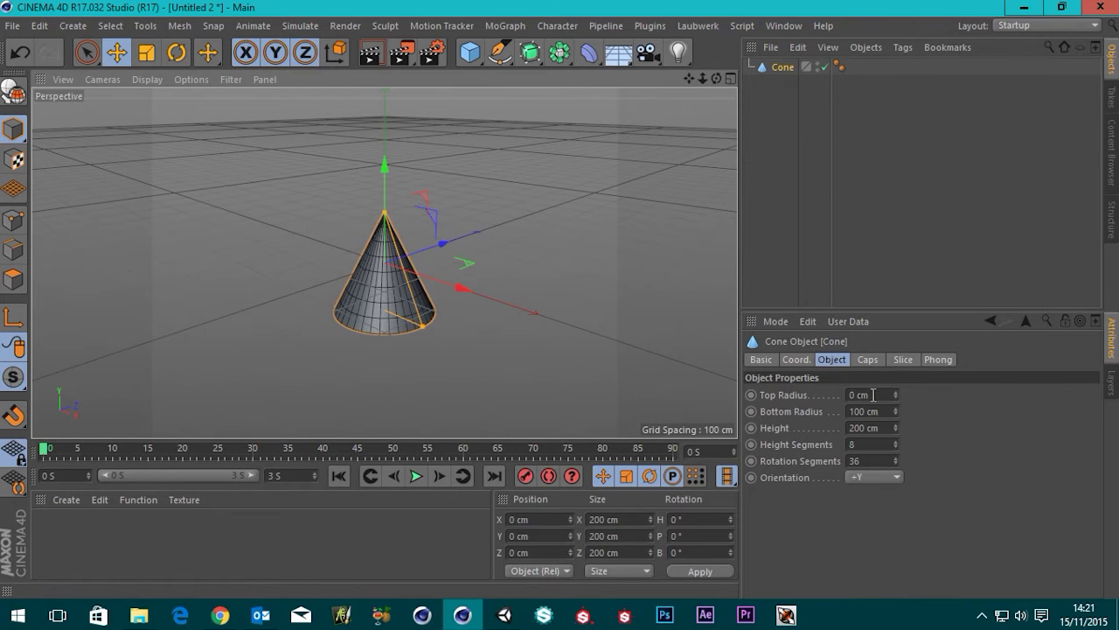
- Set the cone's Height to 600 cm
{"action": "double_click", "coordinate": [888, 427]}
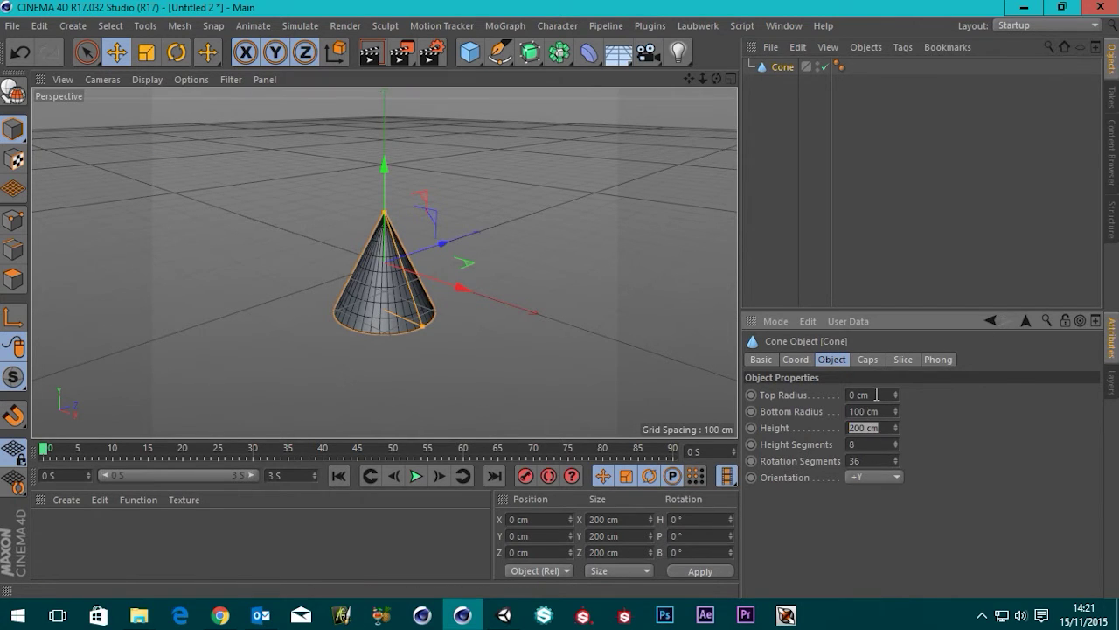
{"action": "type", "text": "8"}
{"action": "type", "text": "00"}
{"action": "key", "text": "Return"}
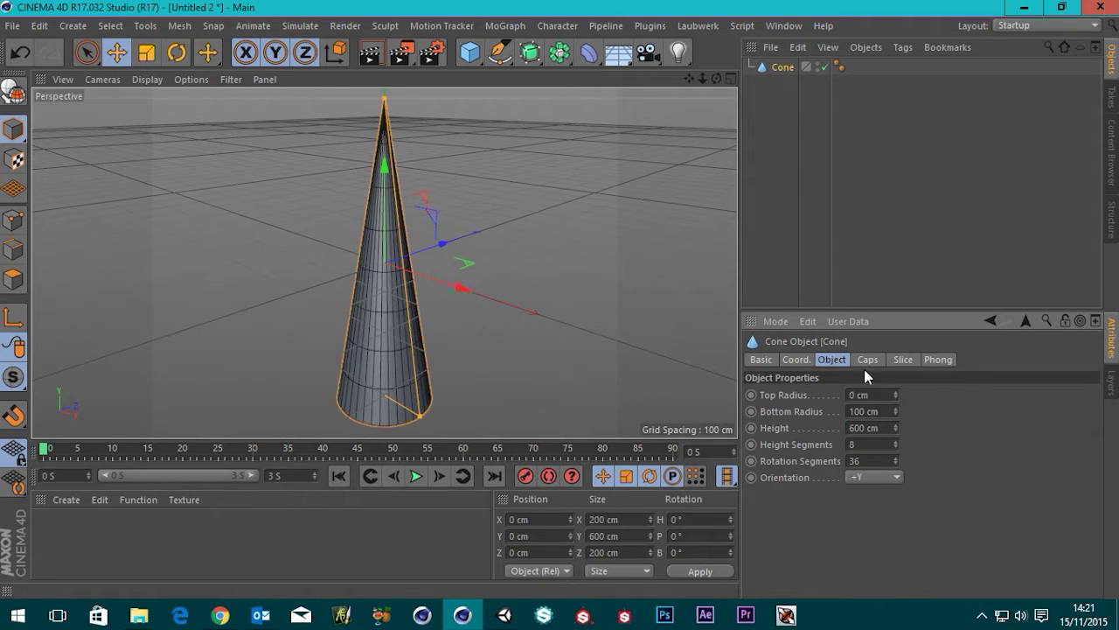
- Set the cone's P.Y position to 300 cm so its base rests on the ground
{"action": "left_click", "coordinate": [796, 361]}
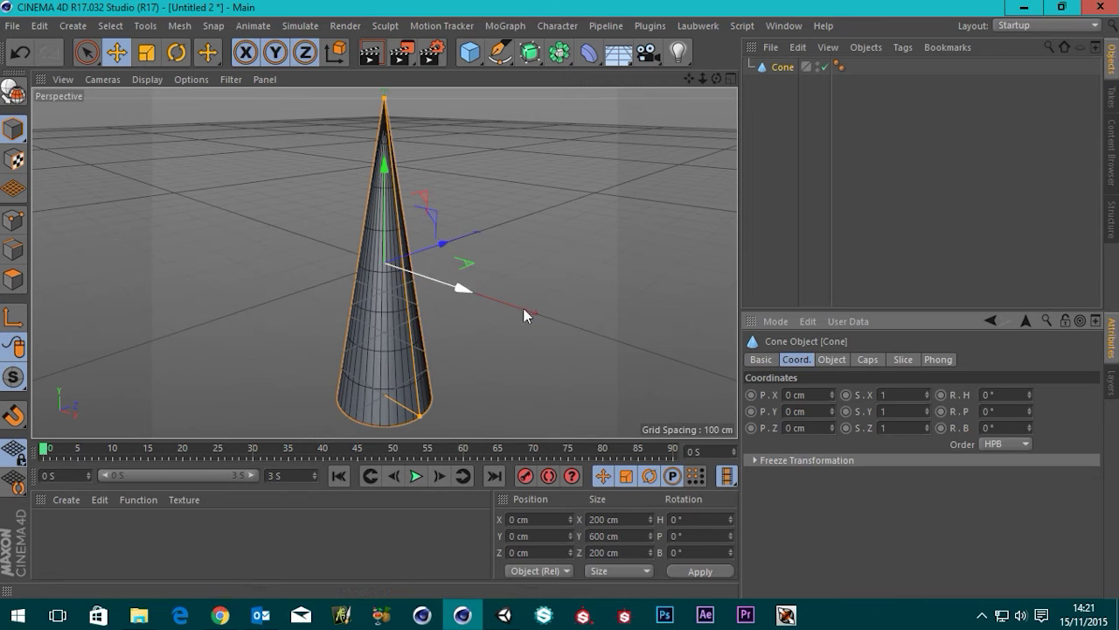
{"action": "left_click", "coordinate": [817, 411]}
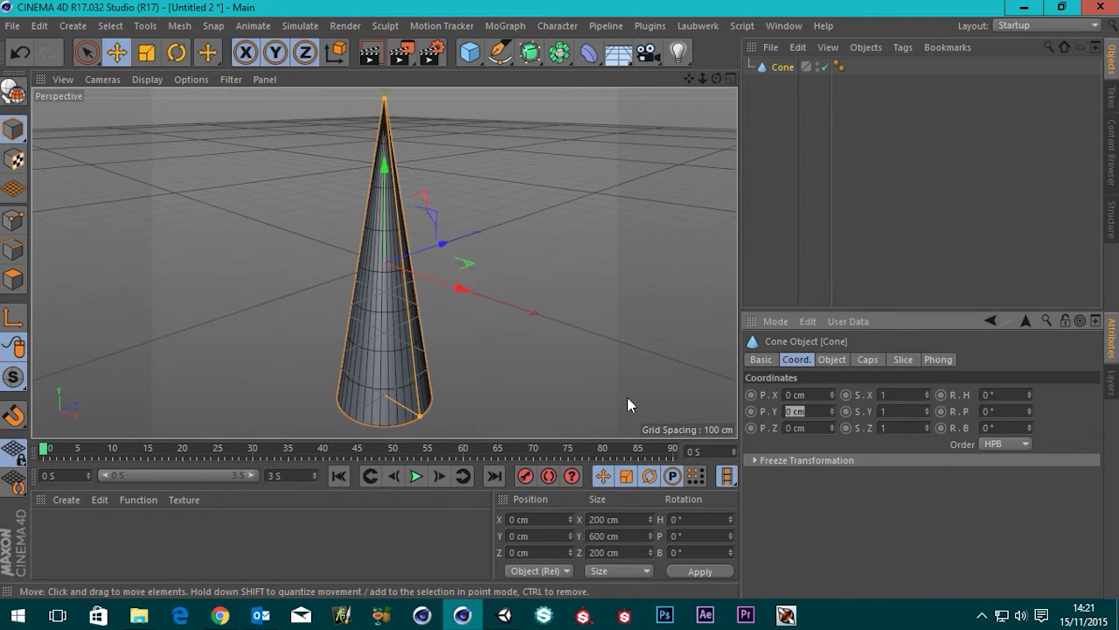
{"action": "type", "text": "300"}
{"action": "key", "text": "Return"}
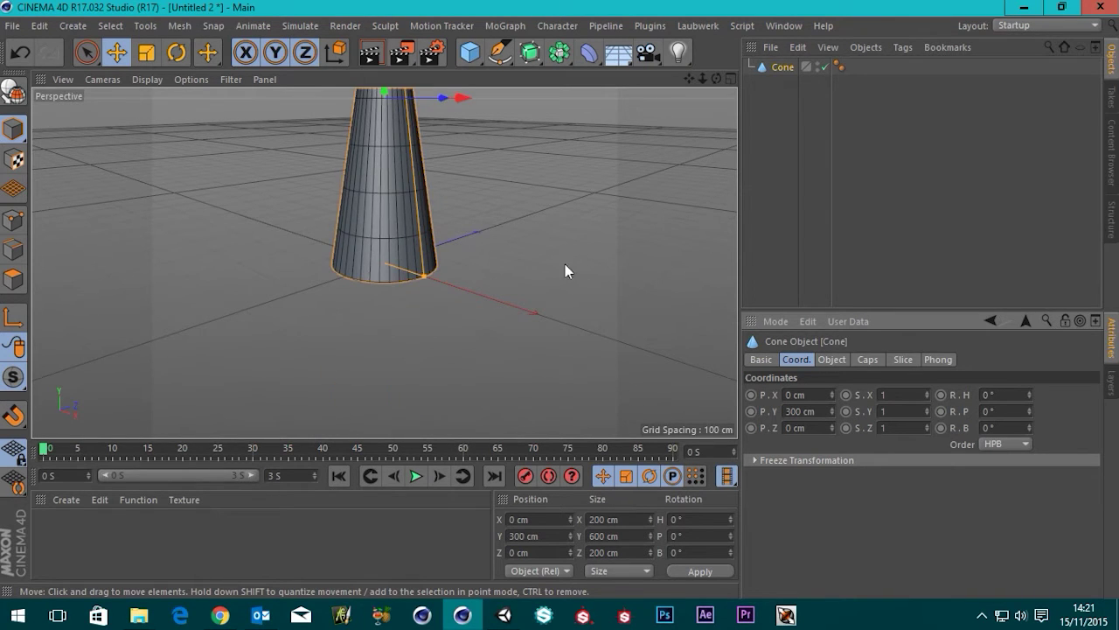
{"action": "scroll", "coordinate": [537, 258], "scroll_direction": "down", "scroll_amount": 5}
{"action": "left_click_drag", "start_coordinate": [524, 226], "coordinate": [496, 323], "text": "alt"}
{"action": "scroll", "coordinate": [443, 283], "scroll_direction": "up", "scroll_amount": 3}
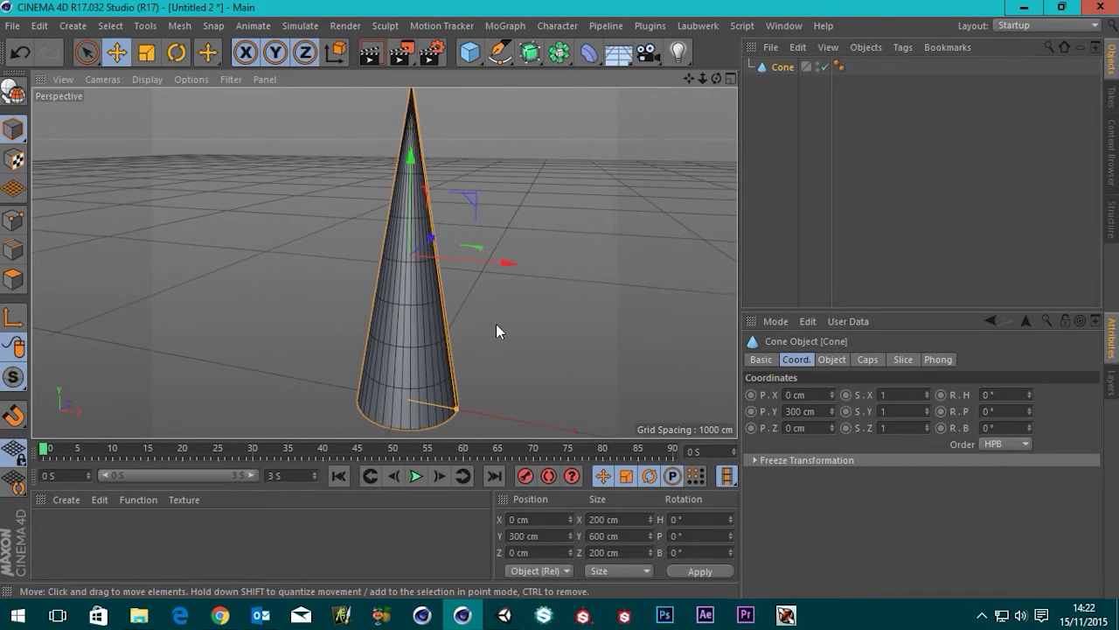
{"action": "scroll", "coordinate": [496, 324], "scroll_direction": "down", "scroll_amount": 2}
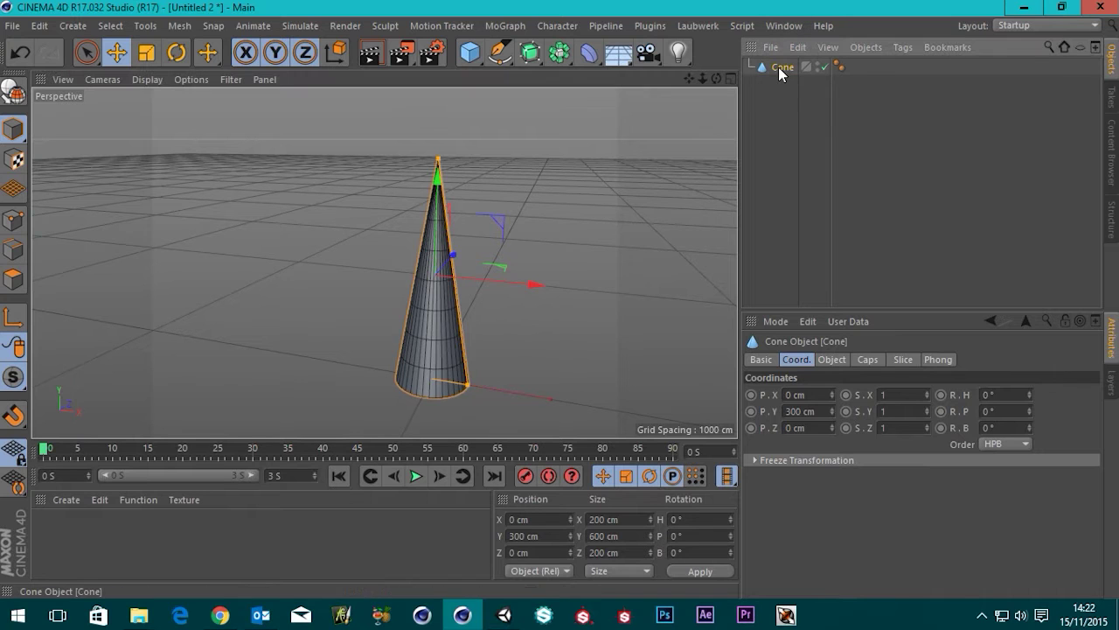
- Give the cone 18 rotation segments and 12 height segments
{"action": "left_click", "coordinate": [833, 361]}
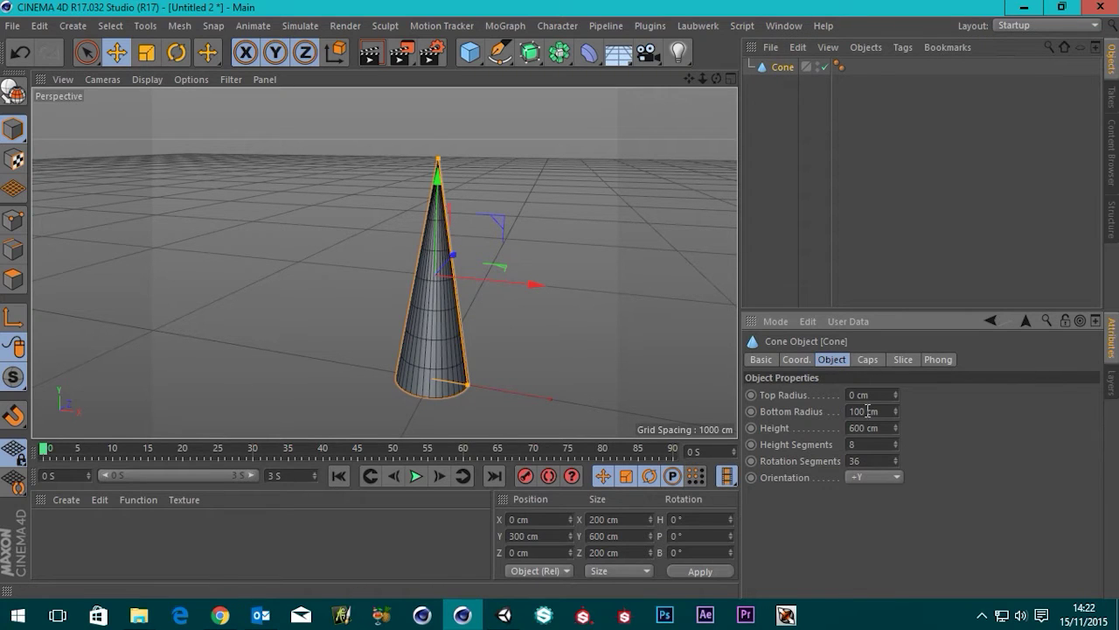
{"action": "left_click", "coordinate": [885, 460]}
{"action": "type", "text": "18"}
{"action": "key", "text": "Return"}
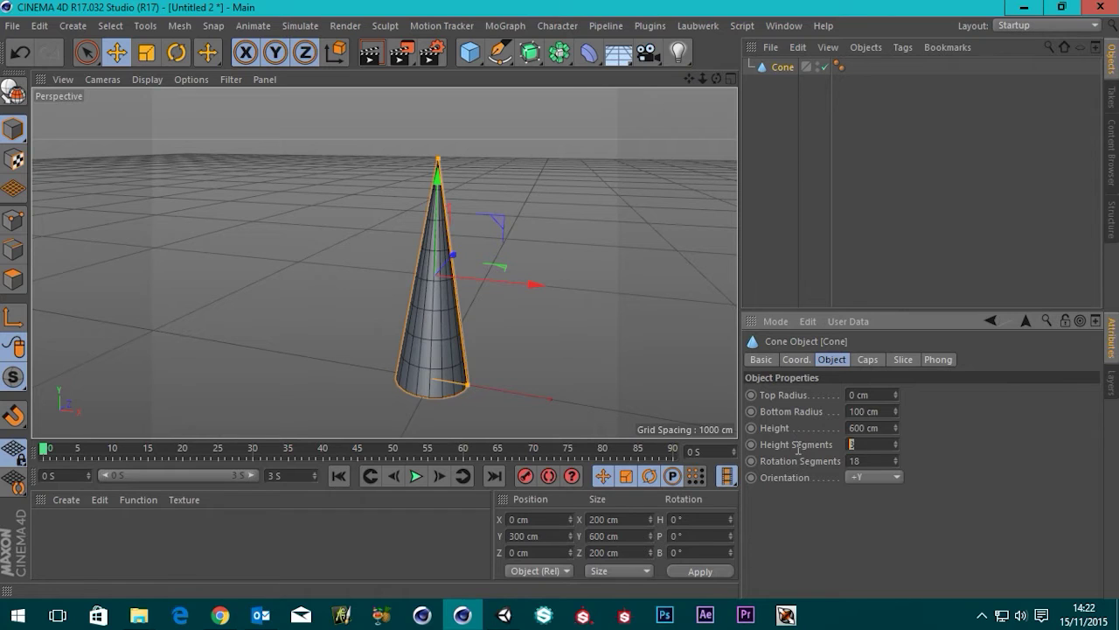
{"action": "left_click", "coordinate": [876, 439]}
{"action": "type", "text": "12"}
{"action": "key", "text": "Return"}
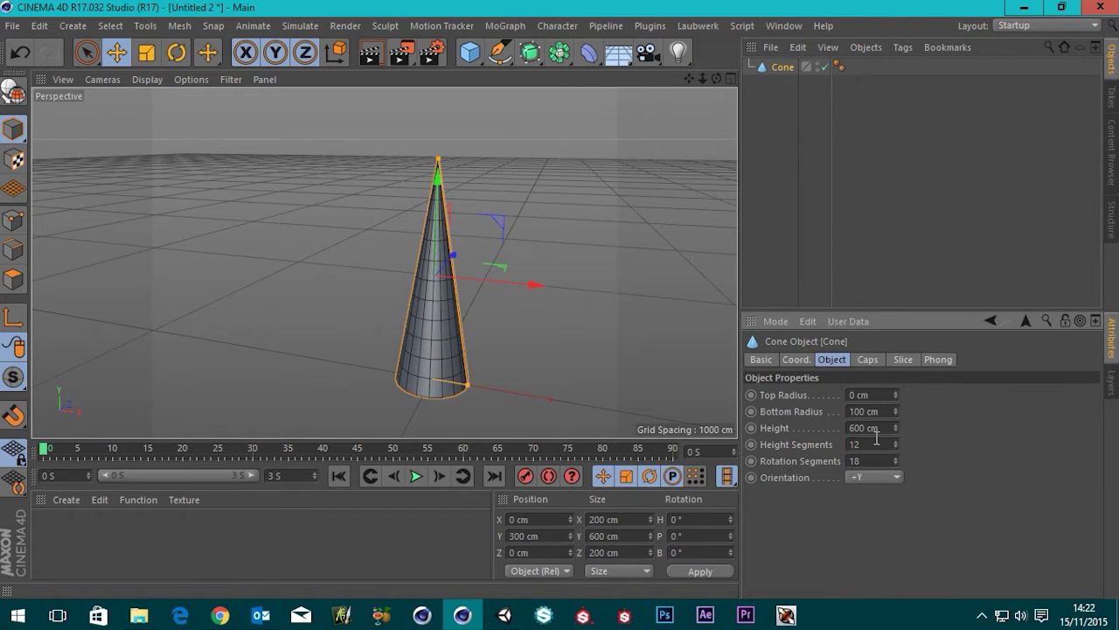
- Maximize the Front view and frame the whole cone in it
{"action": "middle_click", "coordinate": [572, 236]}
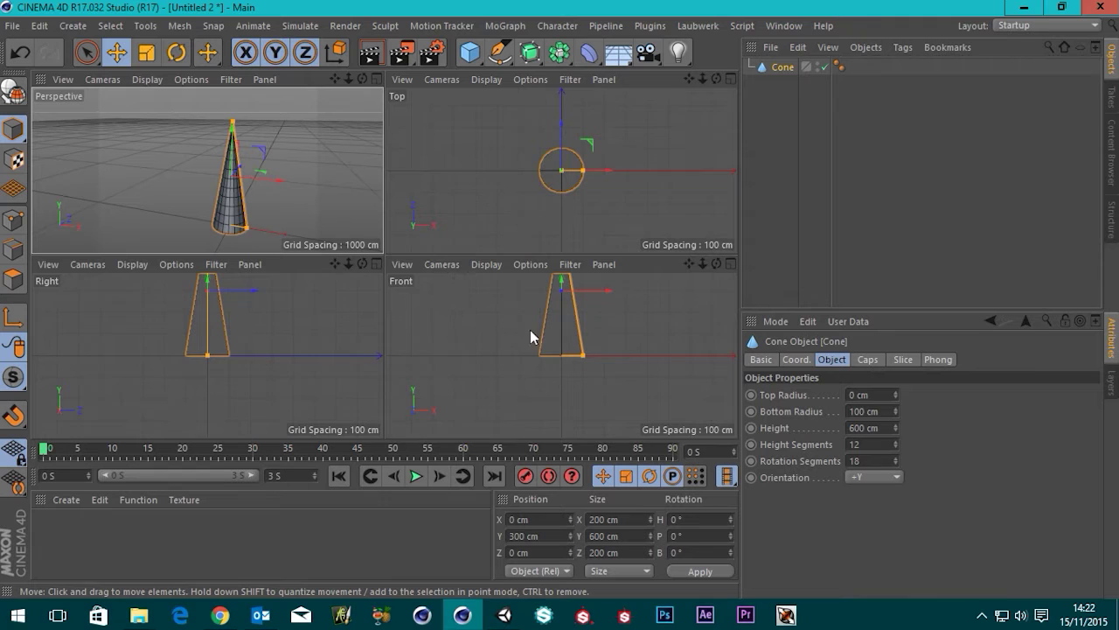
{"action": "middle_click", "coordinate": [415, 321]}
{"action": "scroll", "coordinate": [444, 198], "scroll_direction": "down", "scroll_amount": 6}
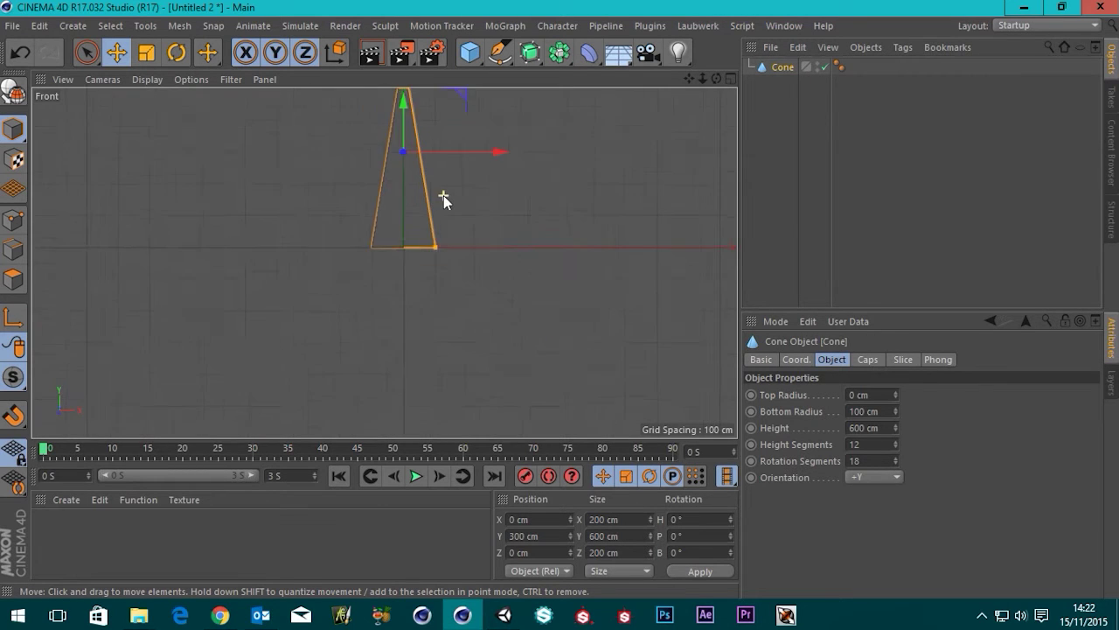
{"action": "middle_click_drag", "start_coordinate": [443, 201], "coordinate": [459, 295], "text": "alt"}
{"action": "scroll", "coordinate": [468, 295], "scroll_direction": "up", "scroll_amount": 3}
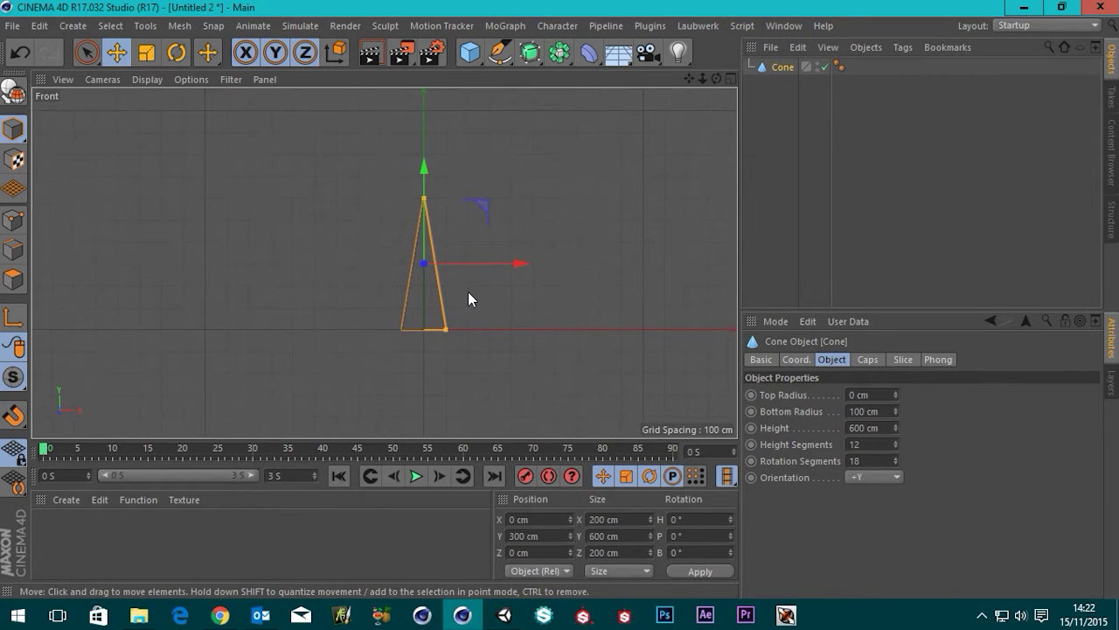
{"action": "scroll", "coordinate": [472, 297], "scroll_direction": "up", "scroll_amount": 2}
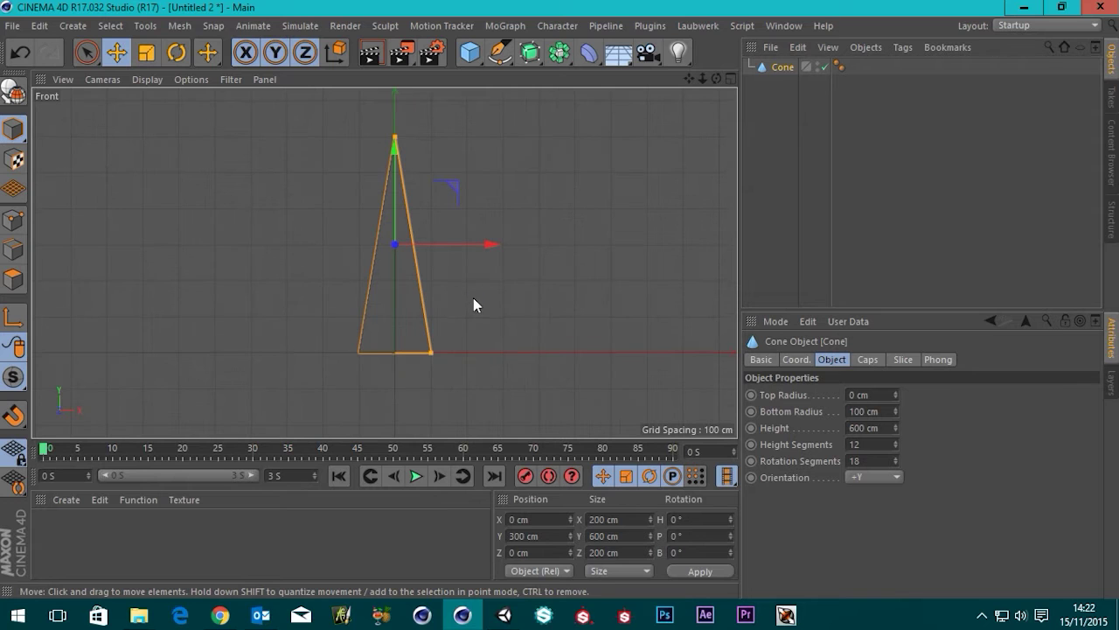
{"action": "scroll", "coordinate": [473, 297], "scroll_direction": "up", "scroll_amount": 1}
- Switch the Front view display to plain Wireframe
{"action": "left_click", "coordinate": [148, 80]}
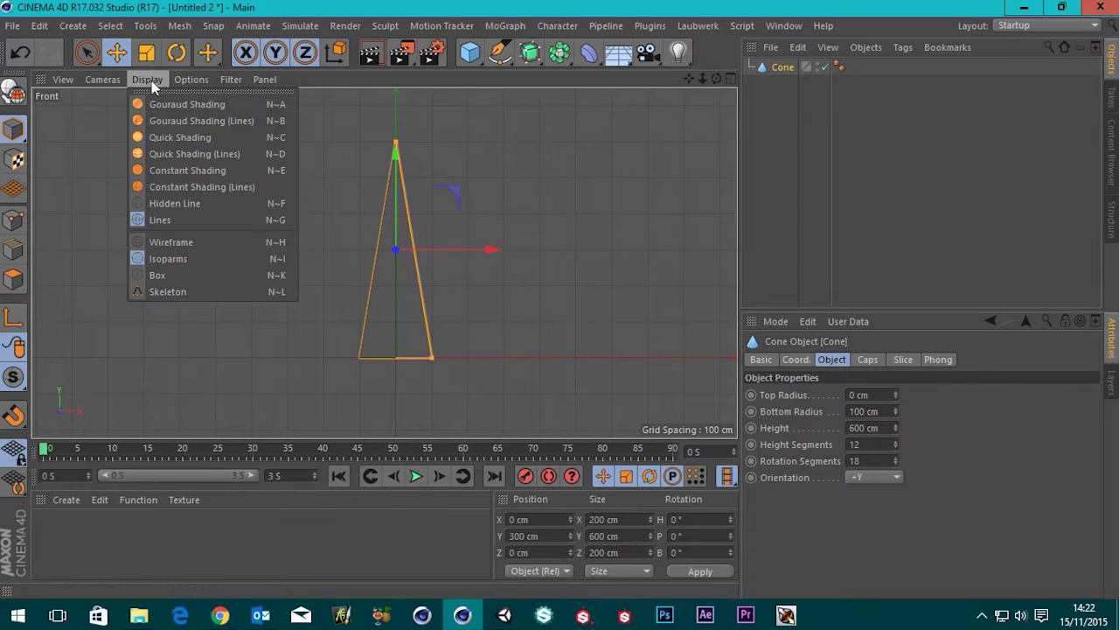
{"action": "left_click", "coordinate": [170, 242]}
{"action": "scroll", "coordinate": [426, 318], "scroll_direction": "up", "scroll_amount": 1}
{"action": "scroll", "coordinate": [479, 296], "scroll_direction": "up", "scroll_amount": 2}
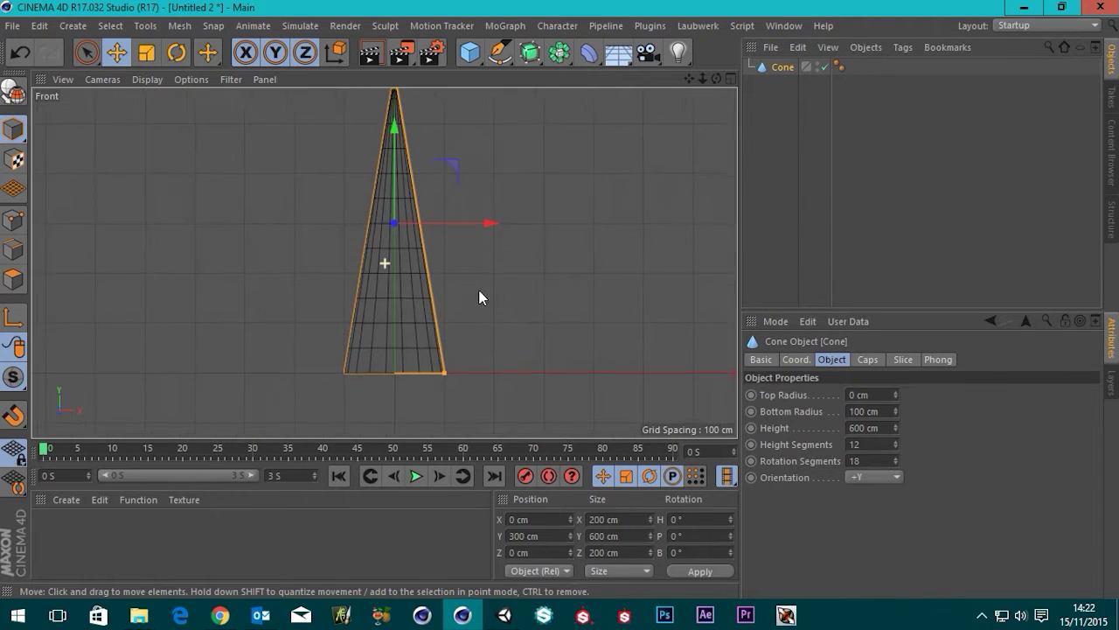
{"action": "scroll", "coordinate": [496, 329], "scroll_direction": "down", "scroll_amount": 2}
{"action": "scroll", "coordinate": [499, 331], "scroll_direction": "up", "scroll_amount": 1}
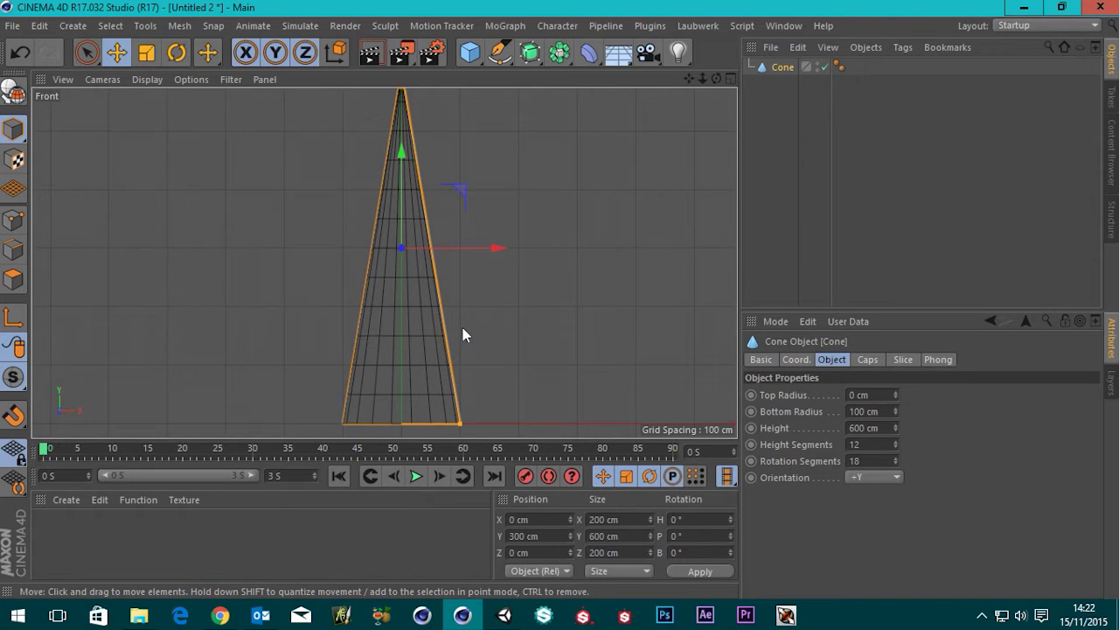
{"action": "scroll", "coordinate": [472, 326], "scroll_direction": "up", "scroll_amount": 1}
{"action": "scroll", "coordinate": [488, 311], "scroll_direction": "down", "scroll_amount": 1}
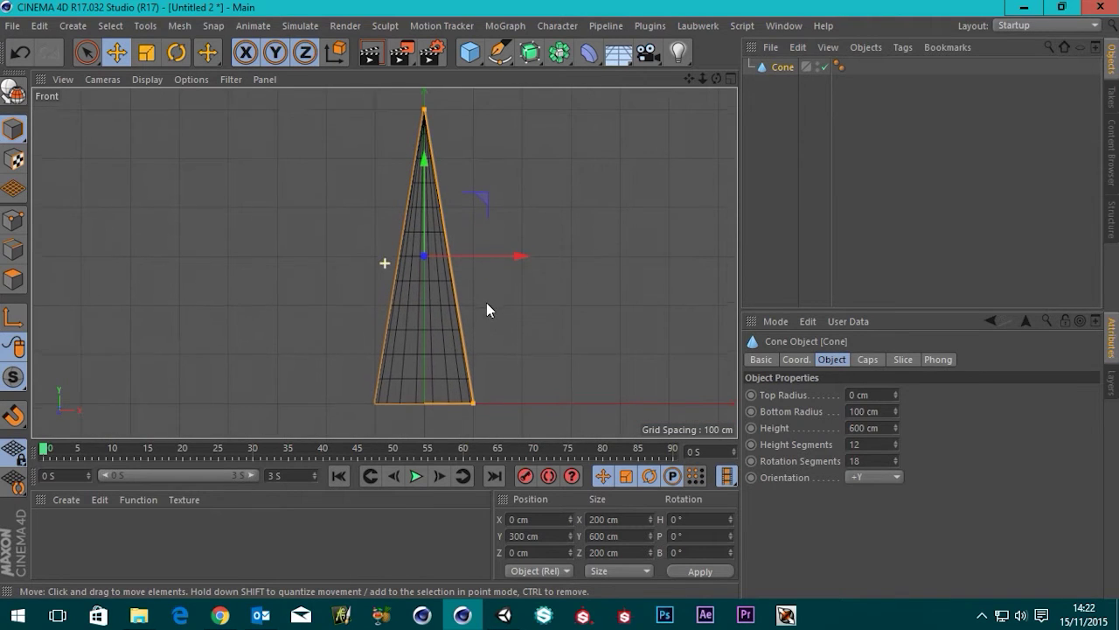
{"action": "scroll", "coordinate": [488, 308], "scroll_direction": "down", "scroll_amount": 1}
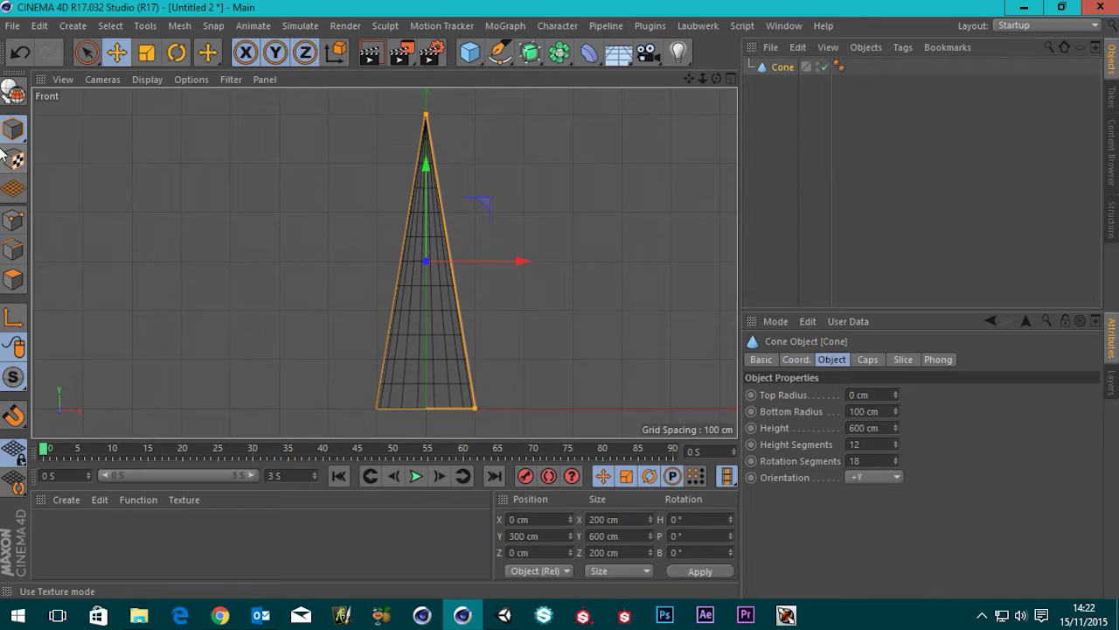
{"action": "left_click", "coordinate": [12, 93]}
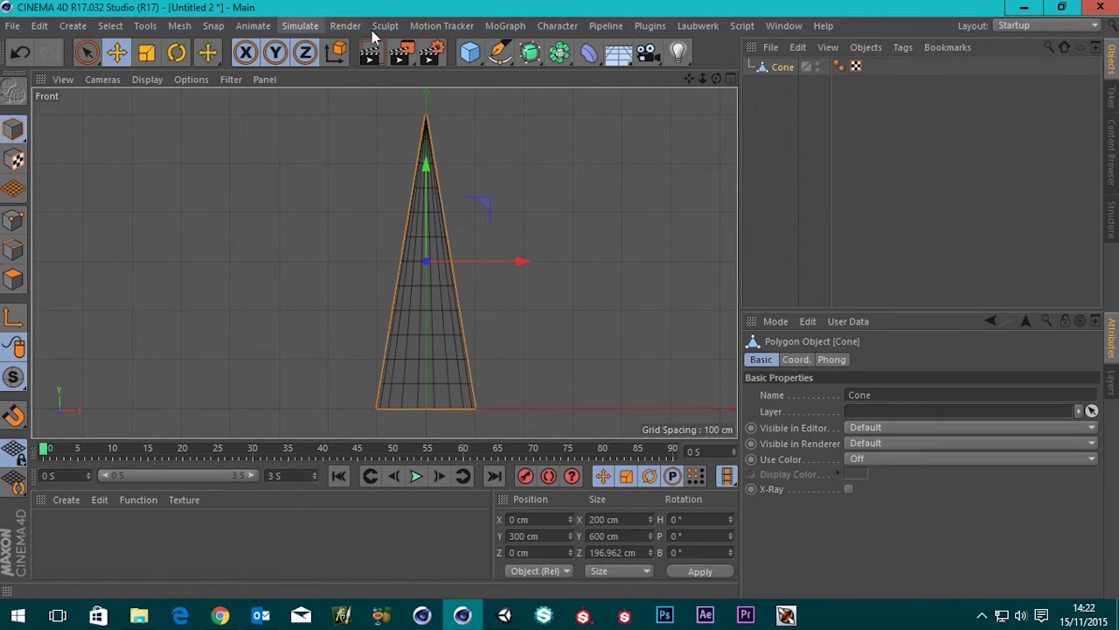
{"action": "left_click", "coordinate": [564, 25]}
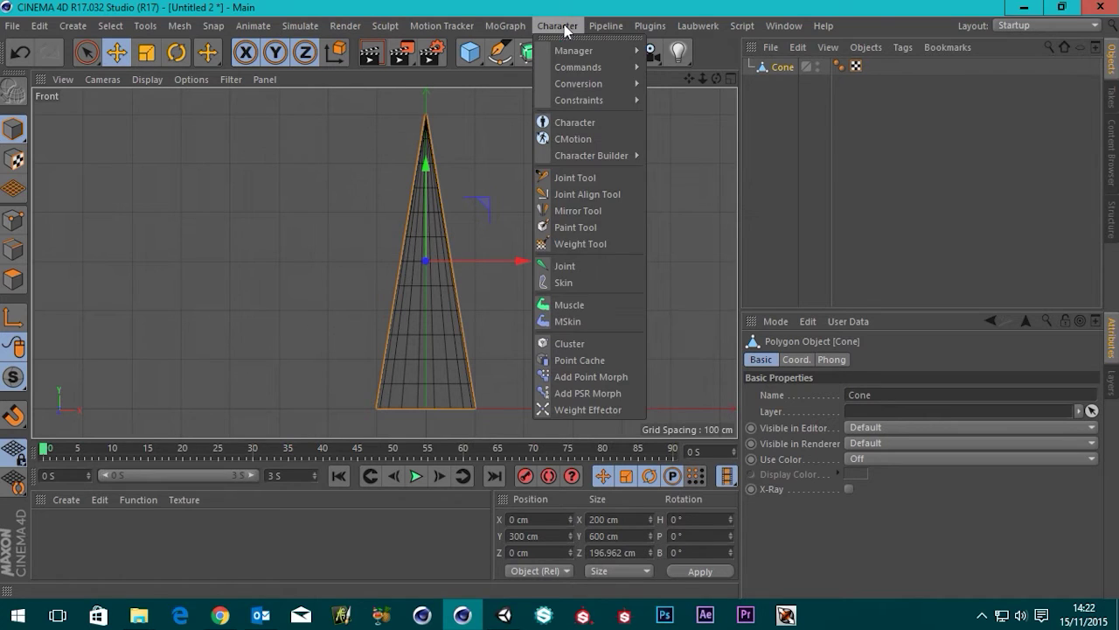
{"action": "left_click", "coordinate": [587, 177]}
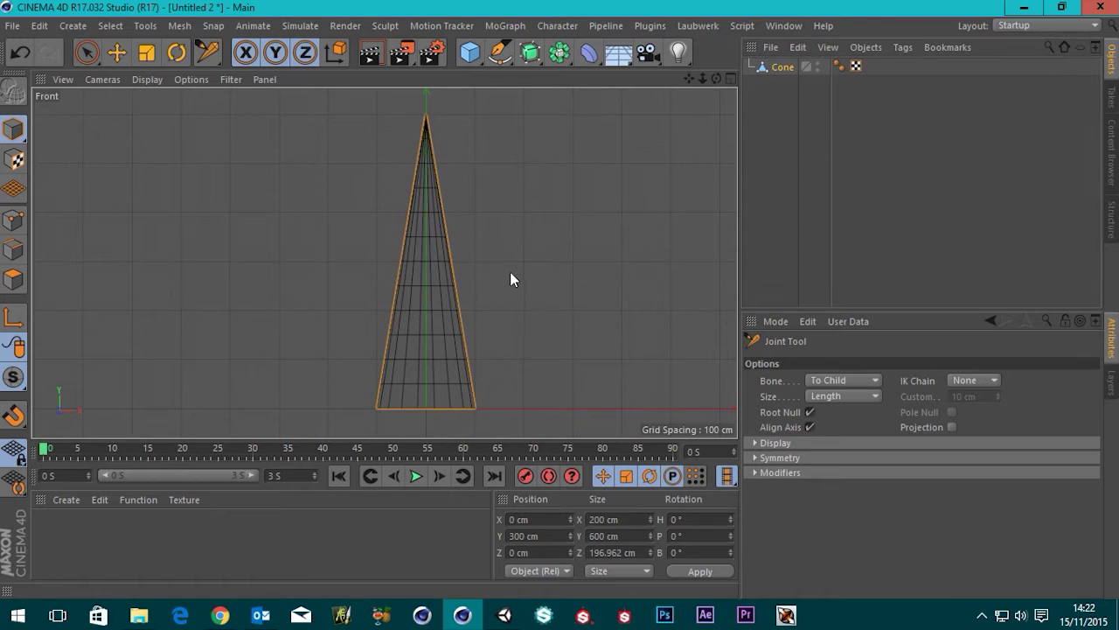
{"action": "left_click", "coordinate": [777, 66]}
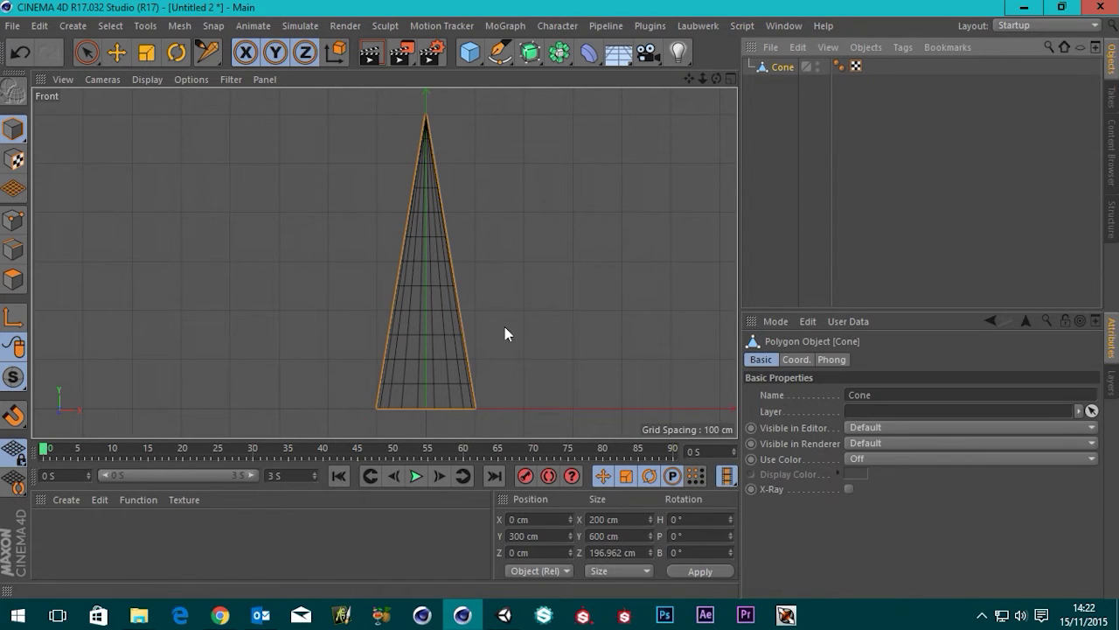
{"action": "left_click", "coordinate": [778, 127]}
{"action": "left_click", "coordinate": [781, 67]}
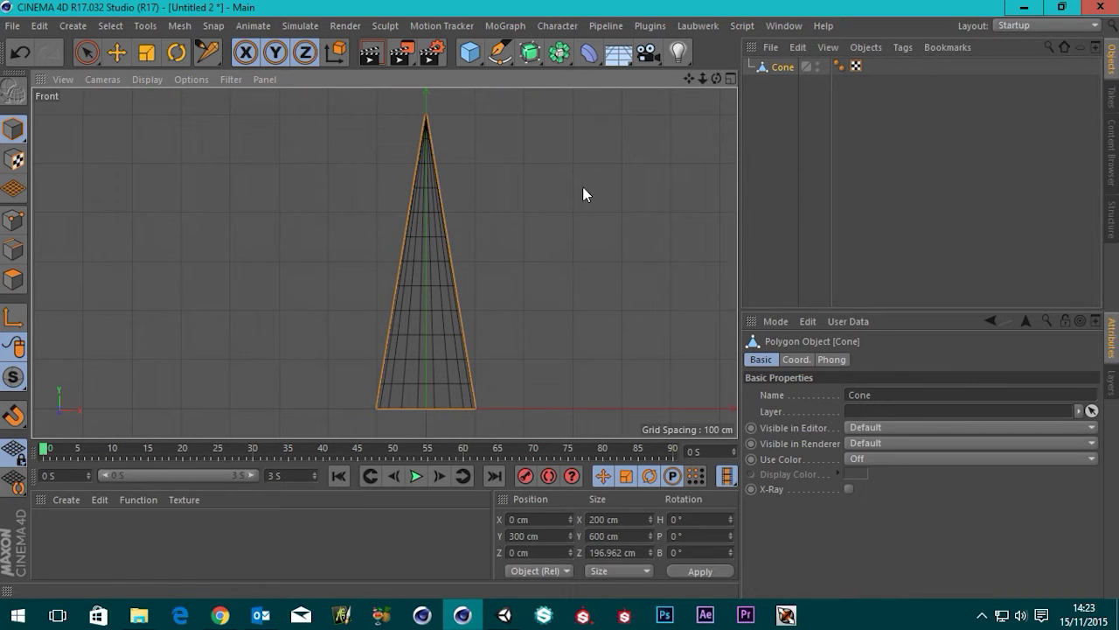
{"action": "left_click", "coordinate": [530, 201], "text": "ctrl"}
{"action": "left_click", "coordinate": [595, 287], "text": "ctrl"}
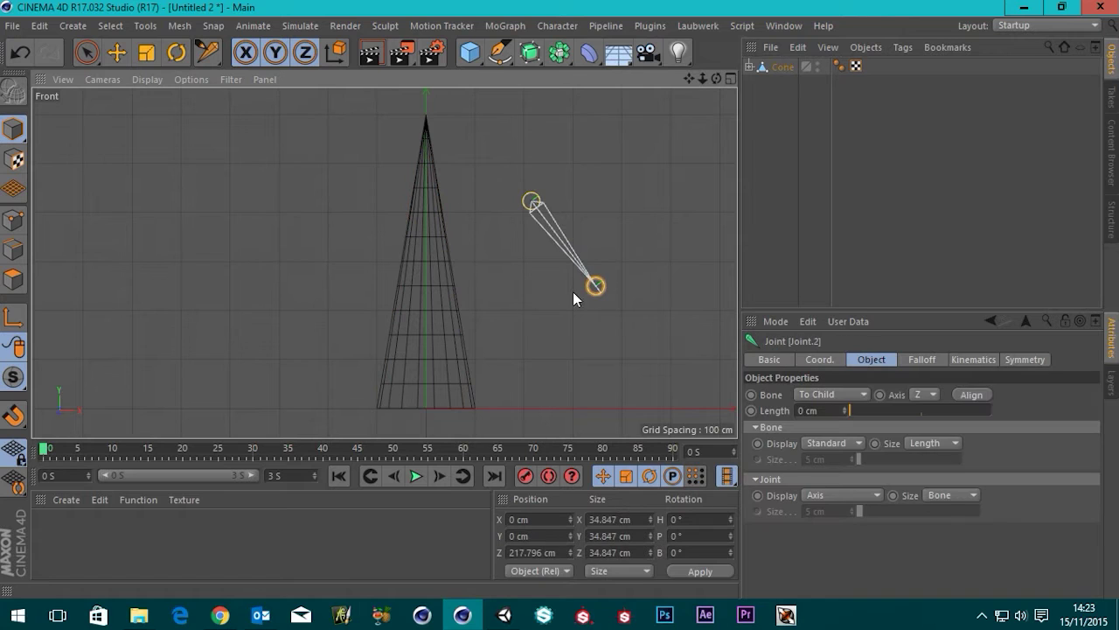
{"action": "left_click", "coordinate": [503, 312], "text": "ctrl"}
{"action": "left_click", "coordinate": [475, 199], "text": "ctrl"}
{"action": "left_click", "coordinate": [556, 127], "text": "ctrl"}
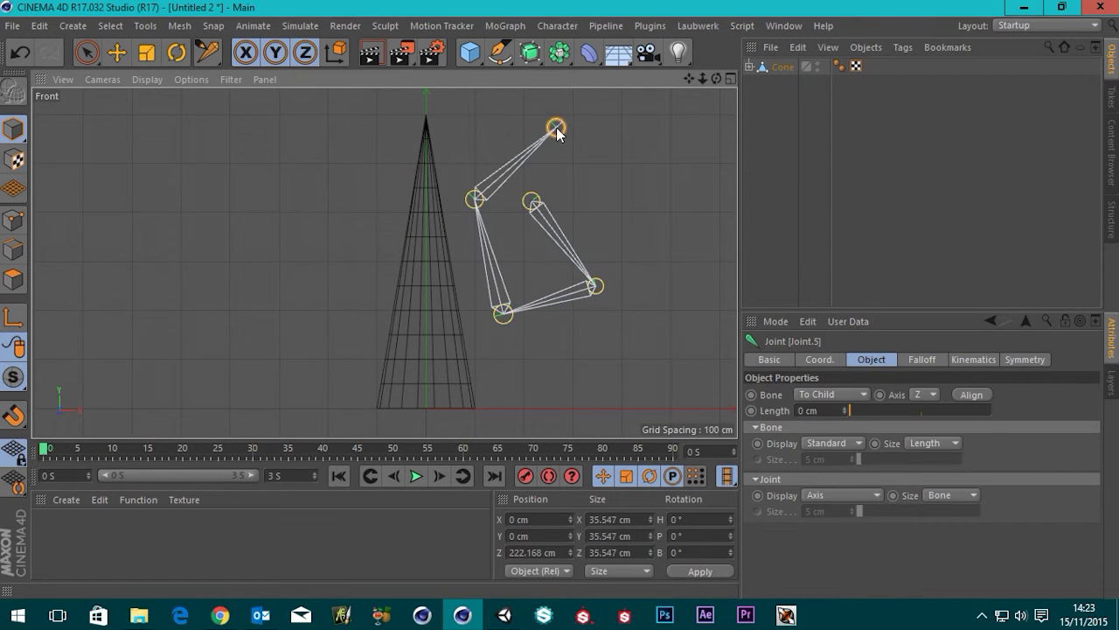
{"action": "key", "text": "ctrl+z"}
{"action": "key", "text": "ctrl+z"}
{"action": "key", "text": "ctrl+z"}
{"action": "key", "text": "ctrl+z"}
{"action": "key", "text": "ctrl+z"}
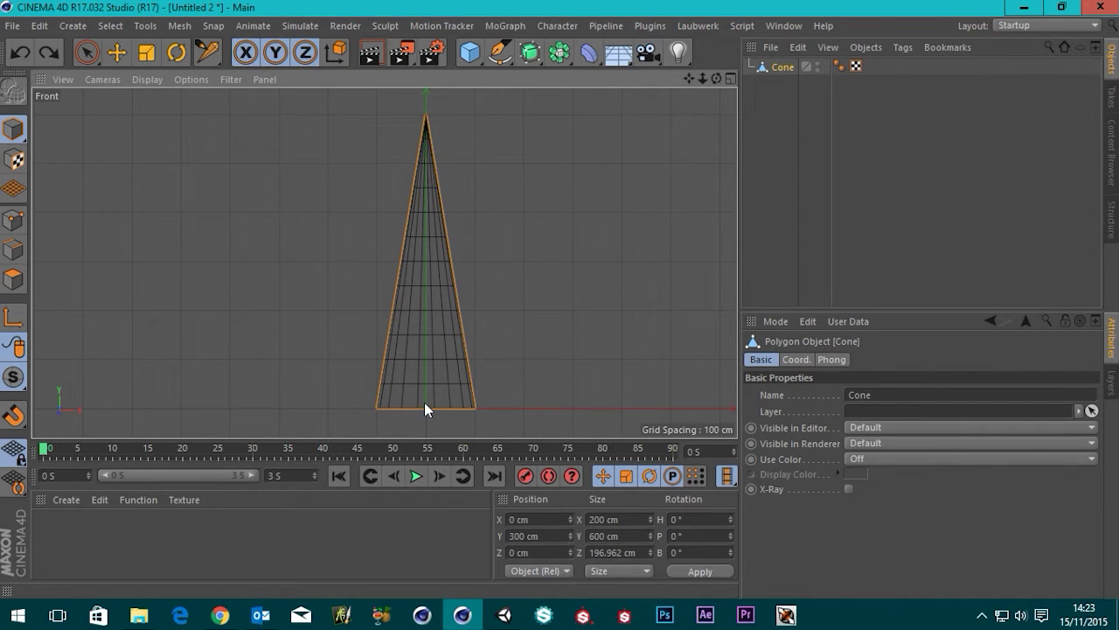
{"action": "key", "text": "F8"}
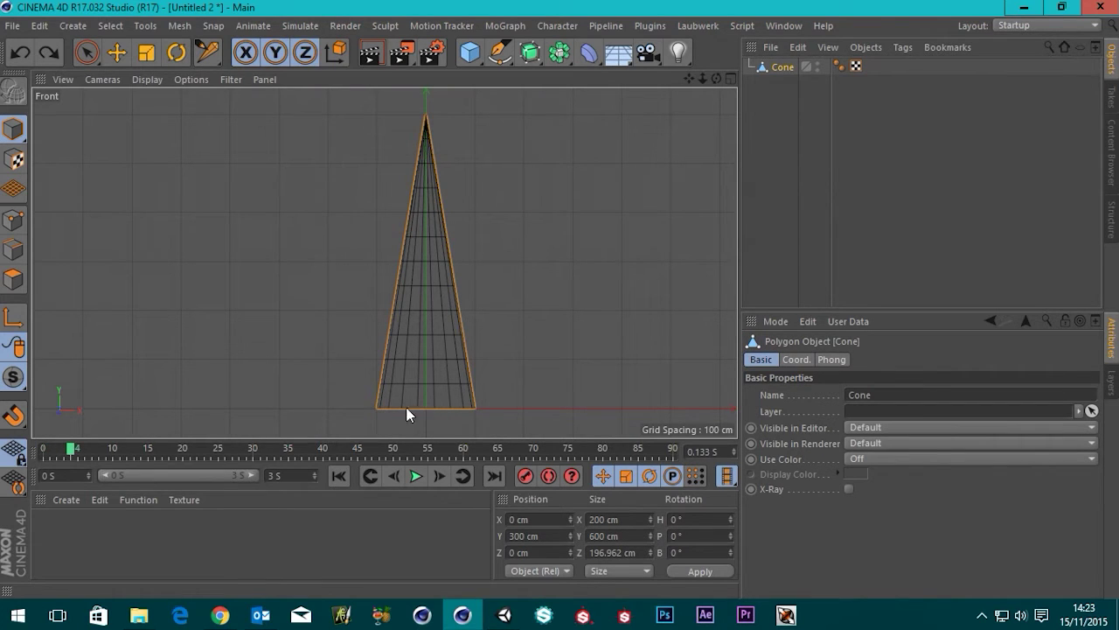
- Go to frame 0, place two test joints, undo them, and frame the cone's base
{"action": "left_click", "coordinate": [339, 475]}
{"action": "scroll", "coordinate": [429, 411], "scroll_direction": "up", "scroll_amount": 3}
{"action": "scroll", "coordinate": [437, 367], "scroll_direction": "up", "scroll_amount": 5}
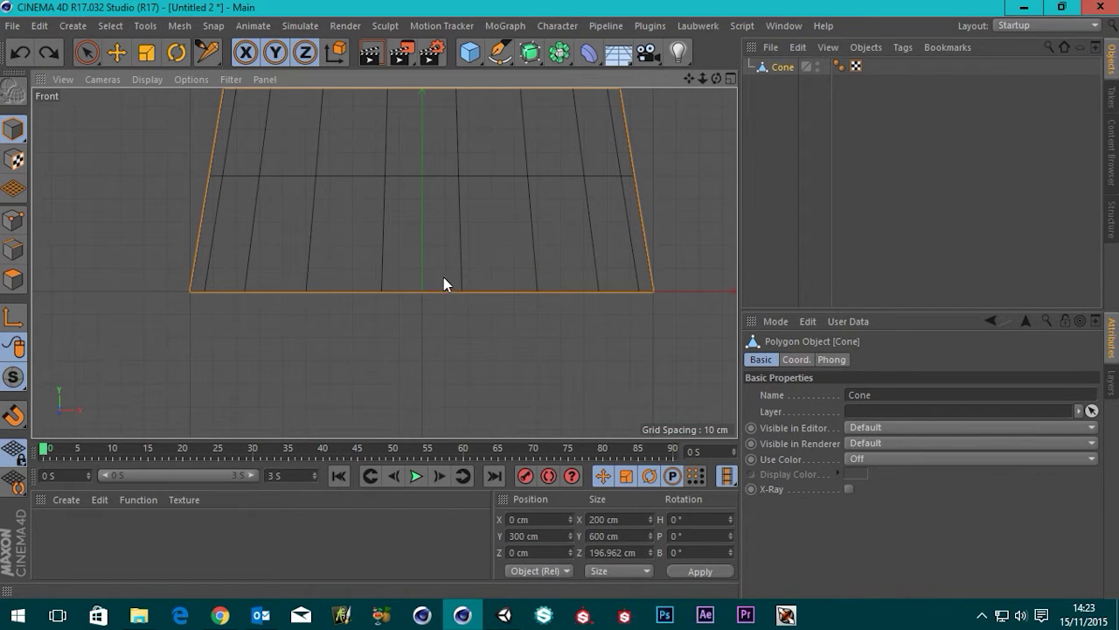
{"action": "left_click", "coordinate": [421, 294], "text": "ctrl"}
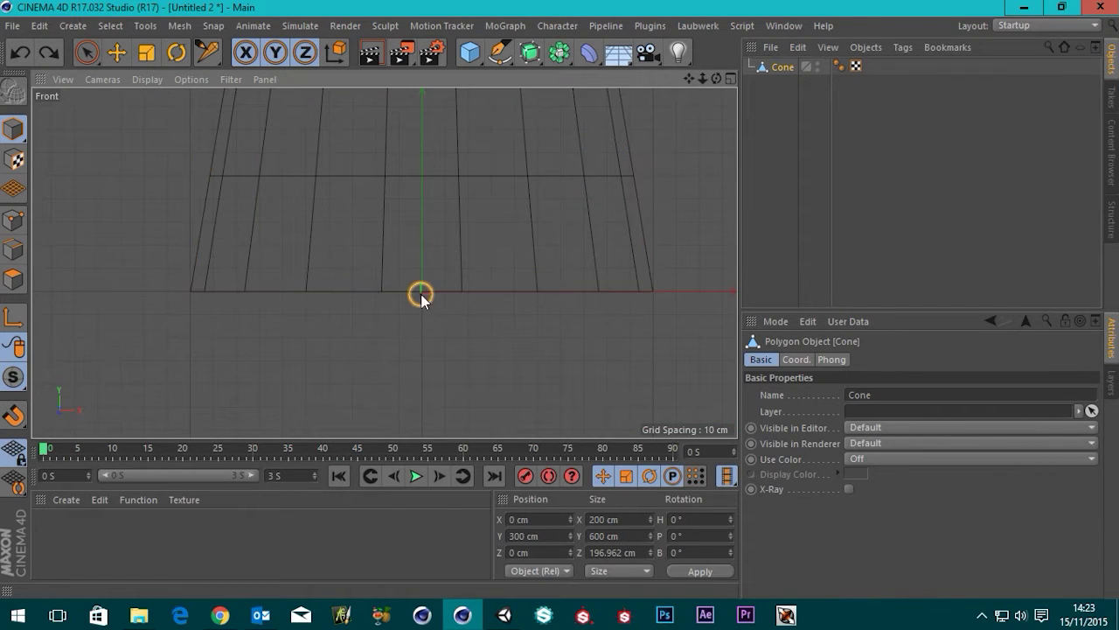
{"action": "left_click", "coordinate": [442, 156], "text": "ctrl"}
{"action": "key", "text": "ctrl+z"}
{"action": "key", "text": "ctrl+z"}
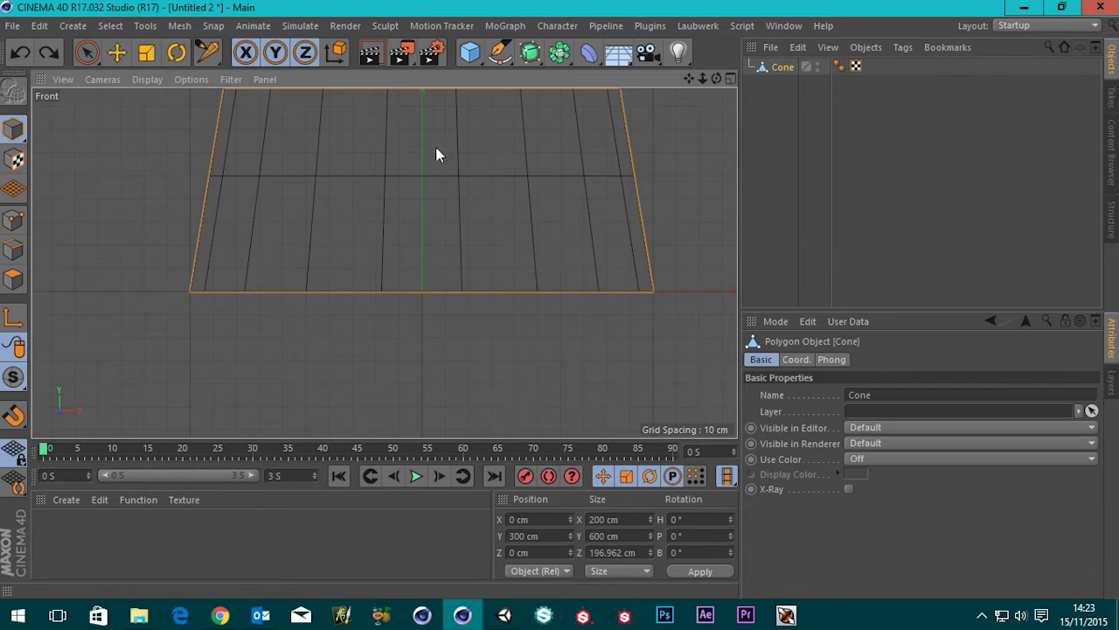
{"action": "middle_click_drag", "start_coordinate": [388, 150], "coordinate": [392, 255]}
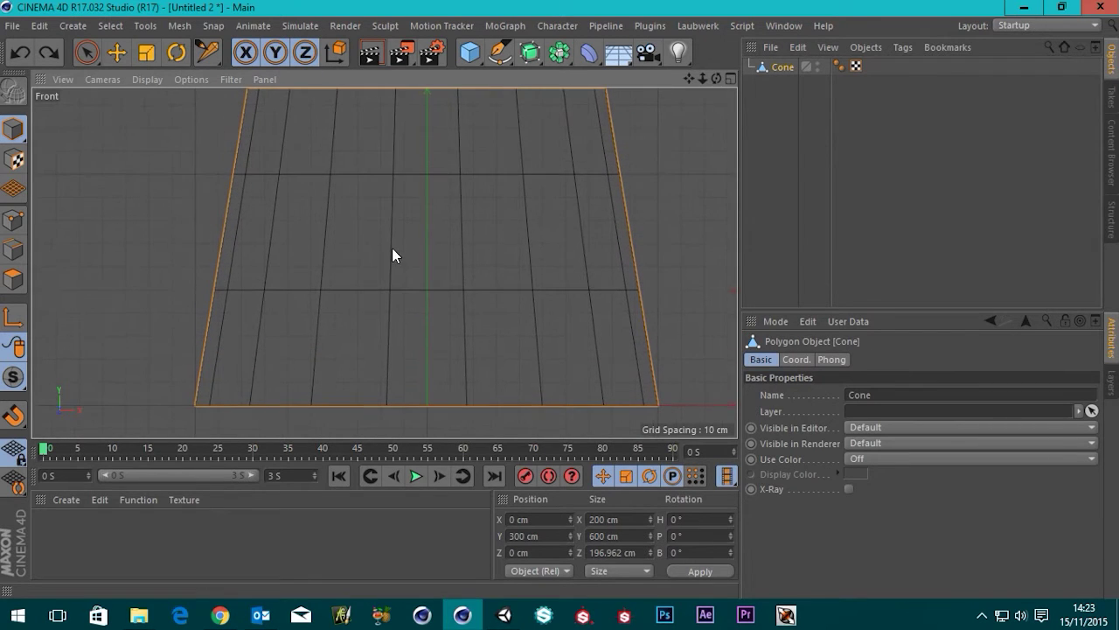
{"action": "middle_click_drag", "start_coordinate": [418, 212], "coordinate": [406, 166]}
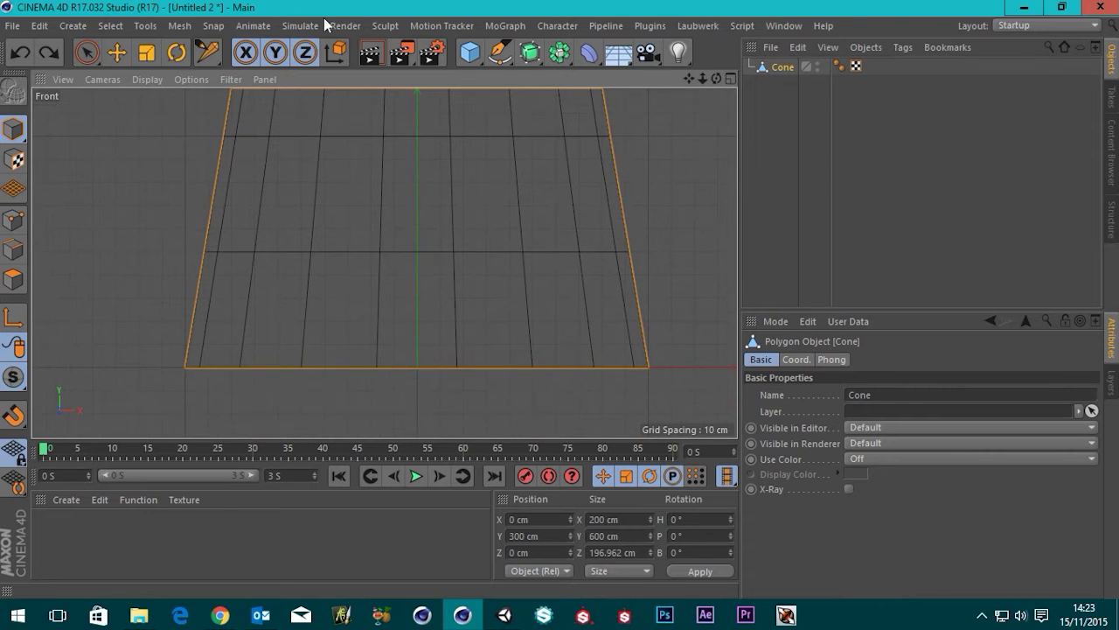
- Enable snapping and turn on Grid Point Snap
{"action": "left_click", "coordinate": [213, 26]}
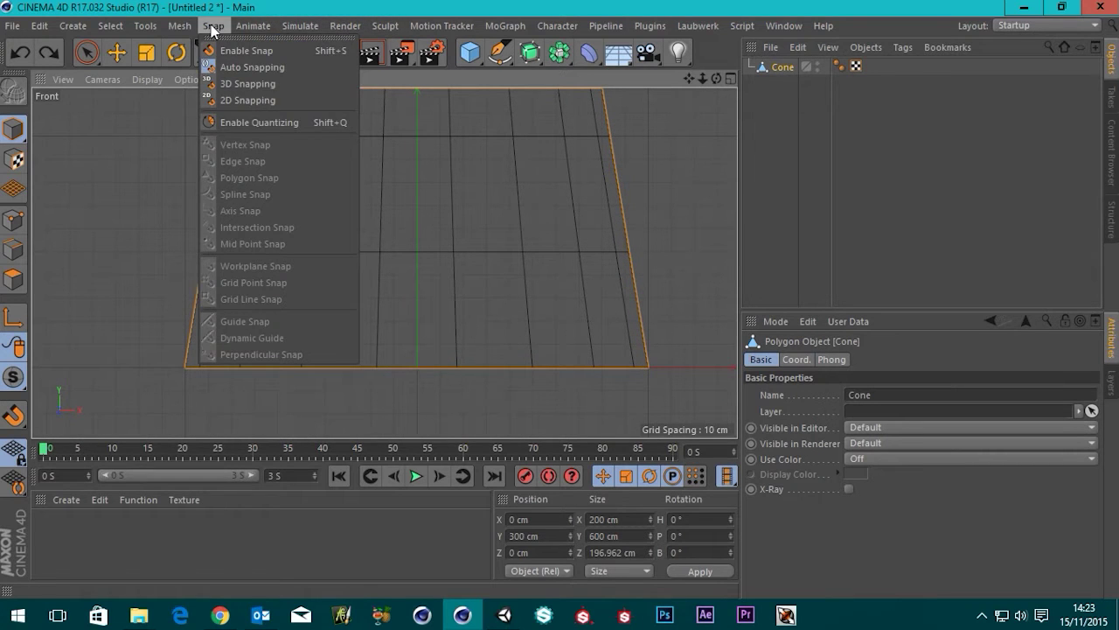
{"action": "left_click", "coordinate": [246, 51]}
{"action": "left_click", "coordinate": [211, 25]}
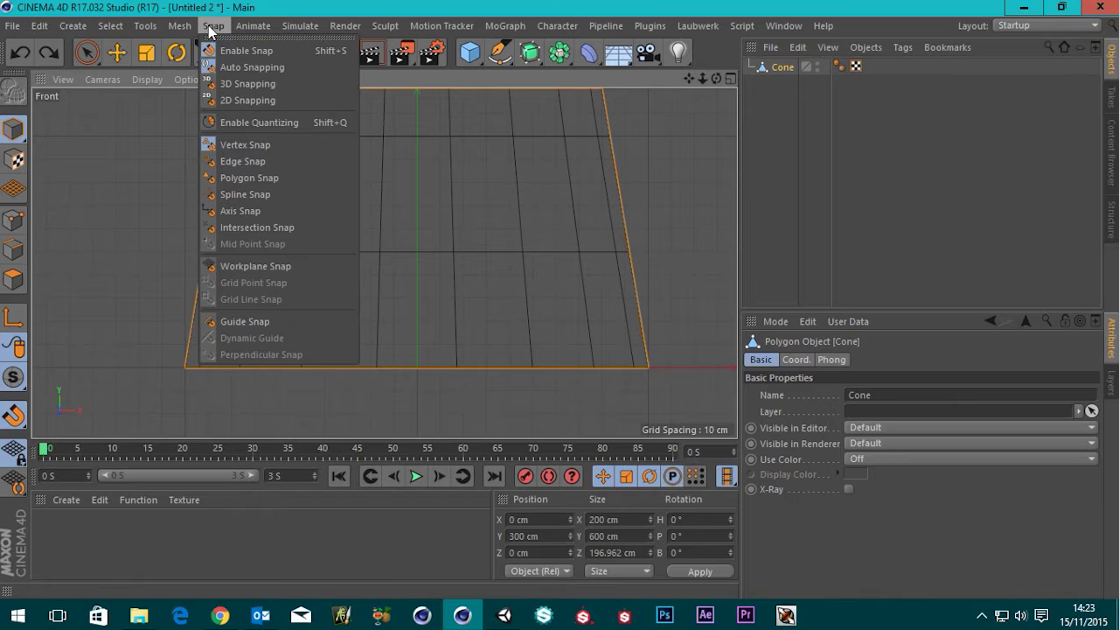
{"action": "left_click", "coordinate": [252, 265]}
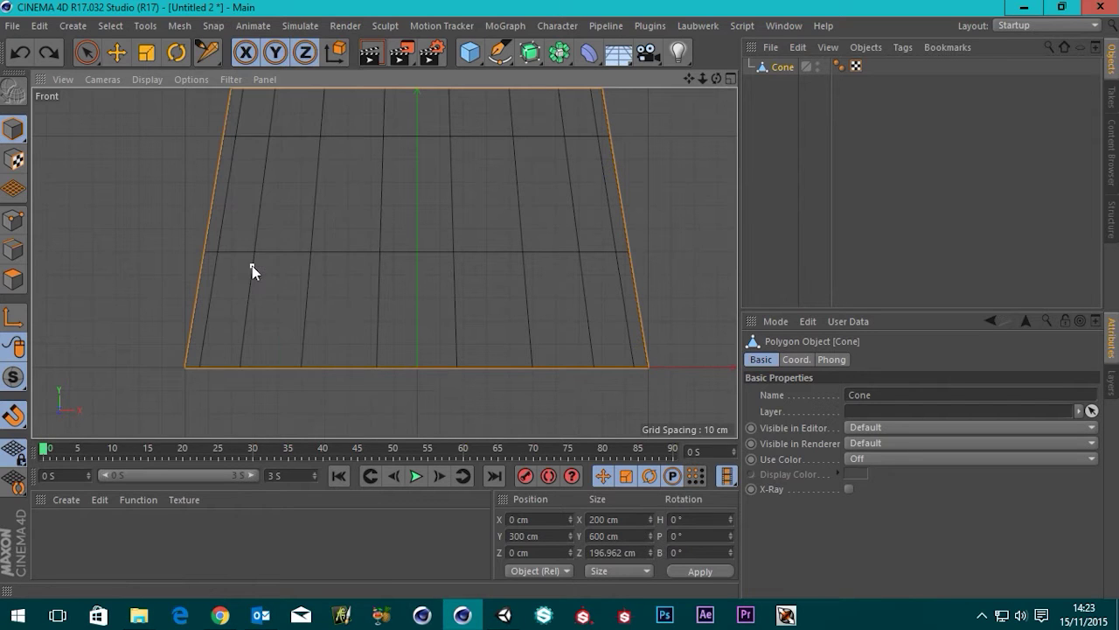
{"action": "left_click", "coordinate": [221, 26]}
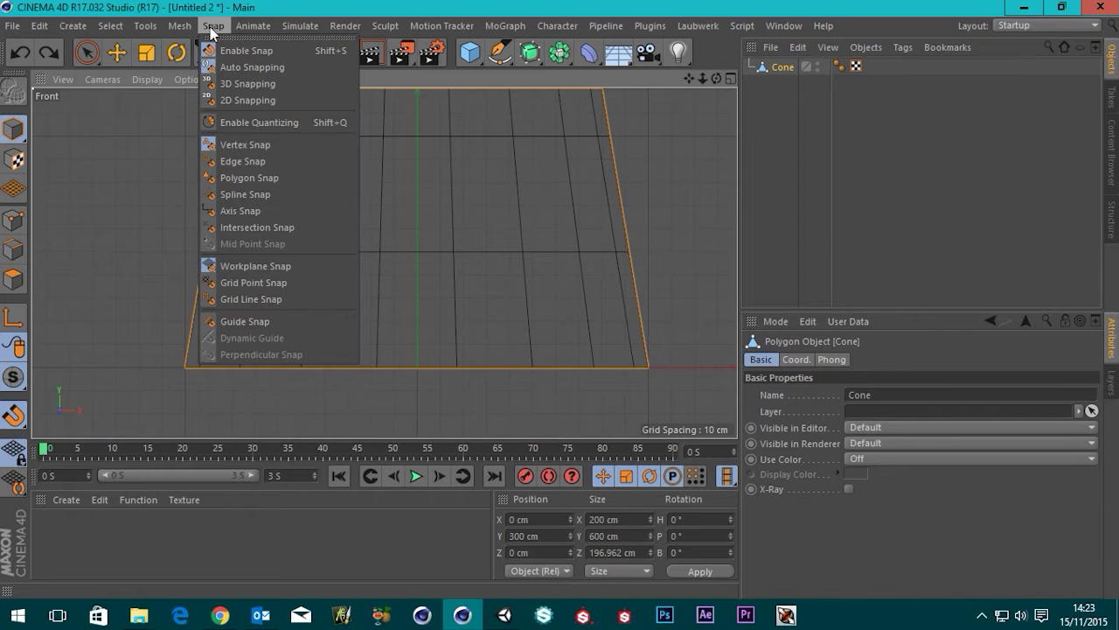
{"action": "left_click", "coordinate": [251, 285]}
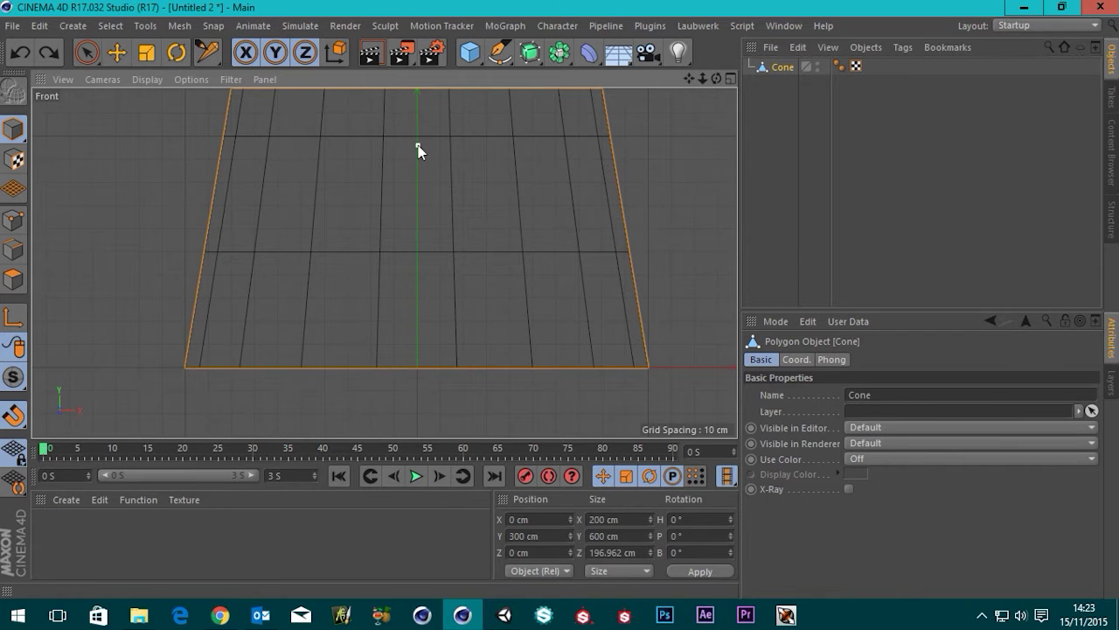
- Place the root joint at the cone's base and stack joints two through seven straight above it
{"action": "scroll", "coordinate": [514, 161], "scroll_direction": "up", "scroll_amount": 1}
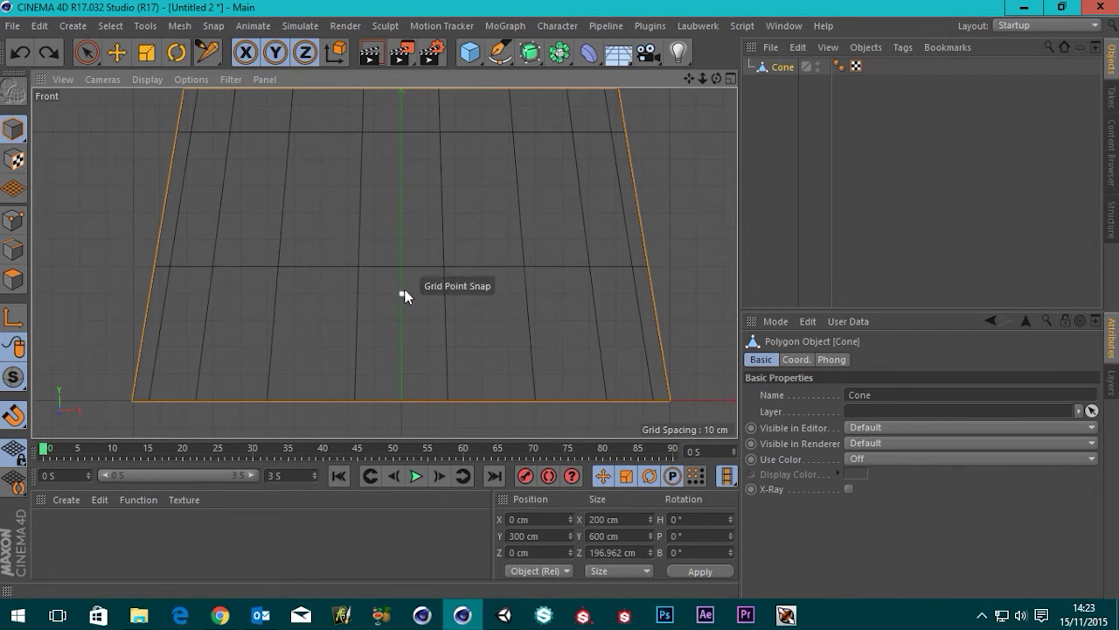
{"action": "scroll", "coordinate": [432, 227], "scroll_direction": "down", "scroll_amount": 3}
{"action": "scroll", "coordinate": [451, 216], "scroll_direction": "up", "scroll_amount": 1}
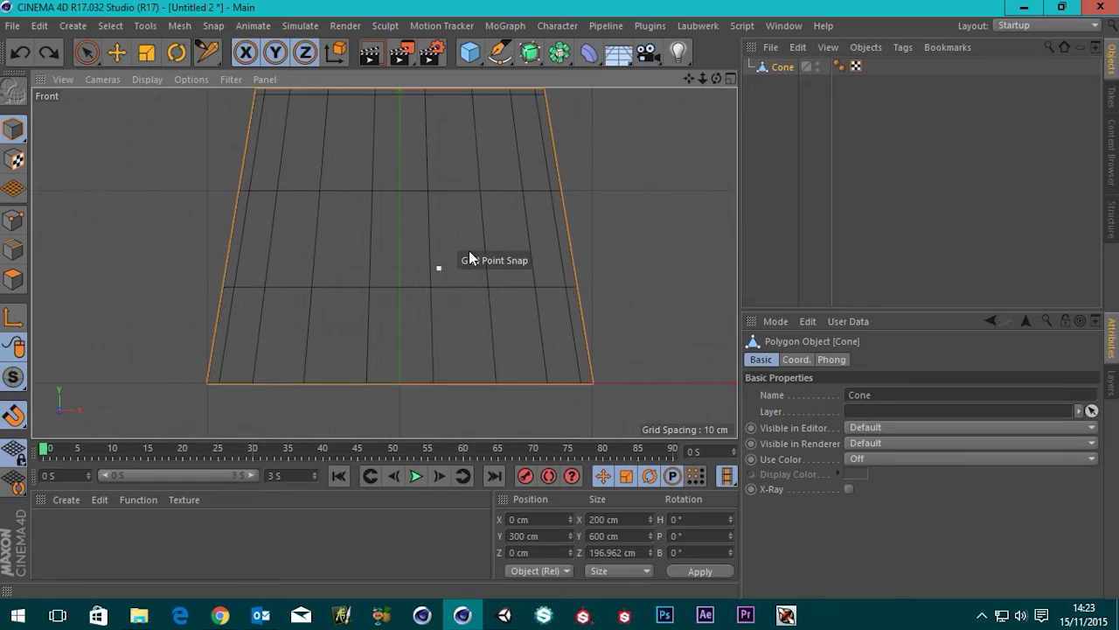
{"action": "left_click", "coordinate": [781, 66]}
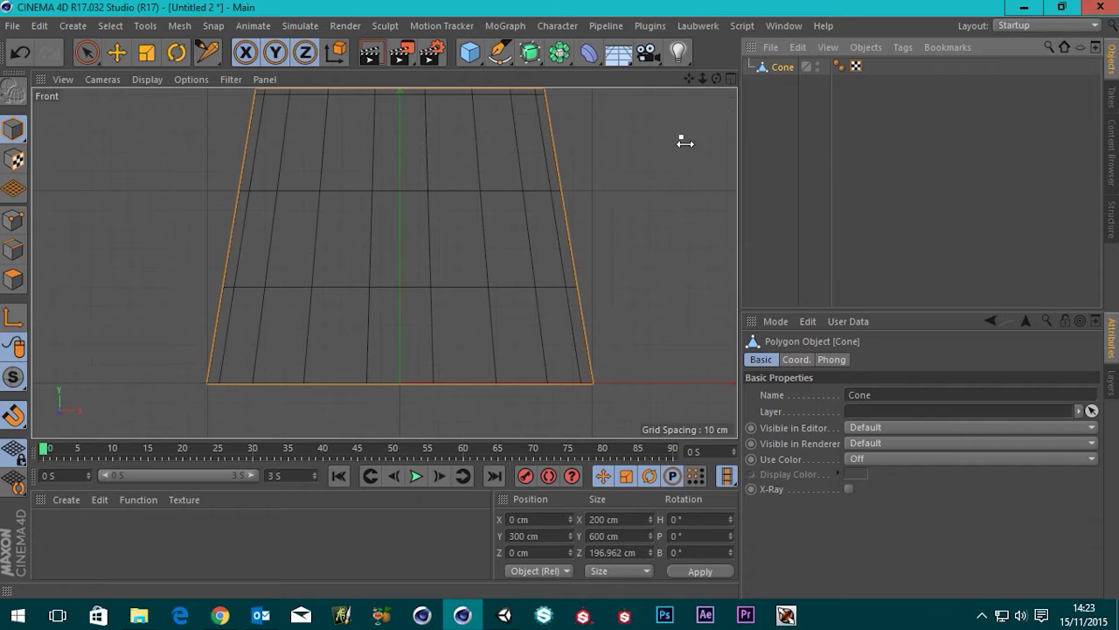
{"action": "left_click", "coordinate": [401, 383], "text": "ctrl"}
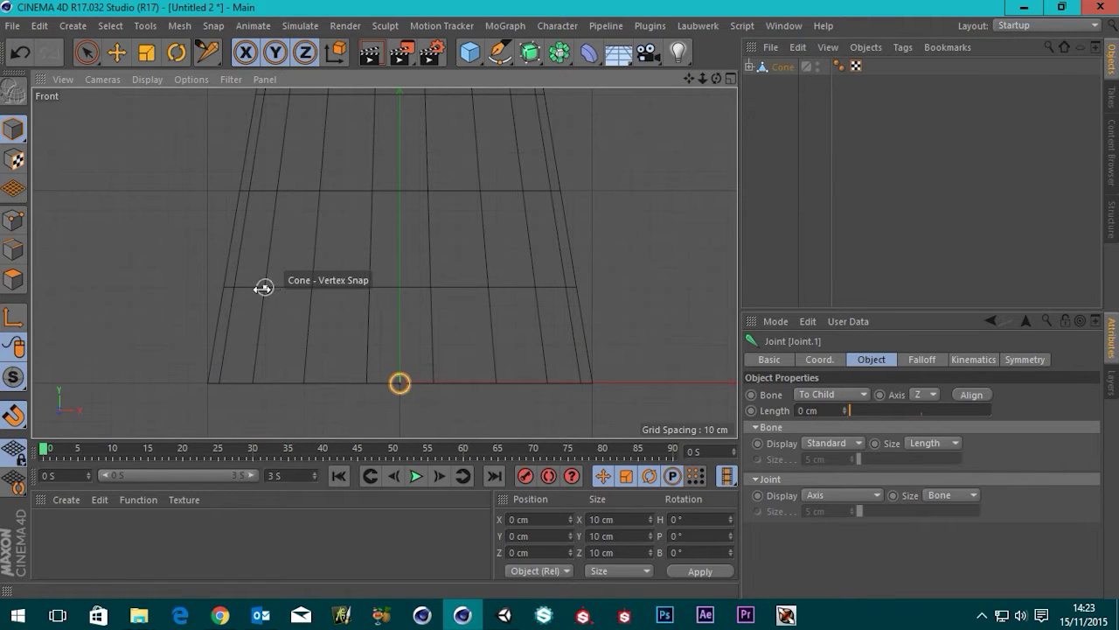
{"action": "left_click", "coordinate": [399, 287], "text": "ctrl"}
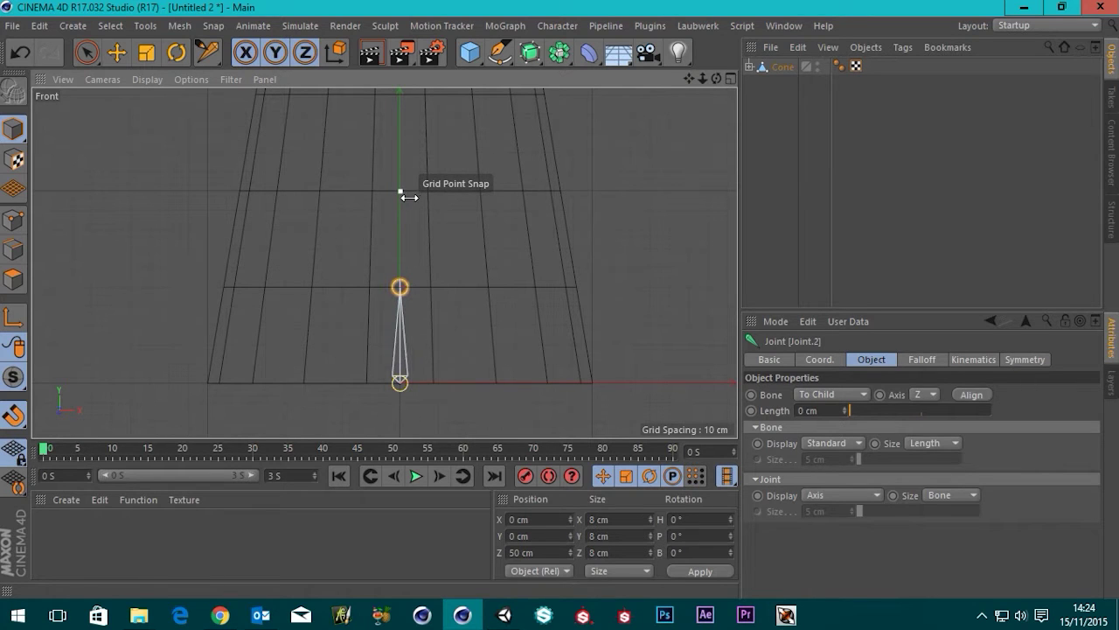
{"action": "left_click", "coordinate": [401, 190], "text": "ctrl"}
{"action": "middle_click_drag", "start_coordinate": [440, 150], "coordinate": [454, 333], "text": "alt"}
{"action": "left_click", "coordinate": [422, 281], "text": "ctrl"}
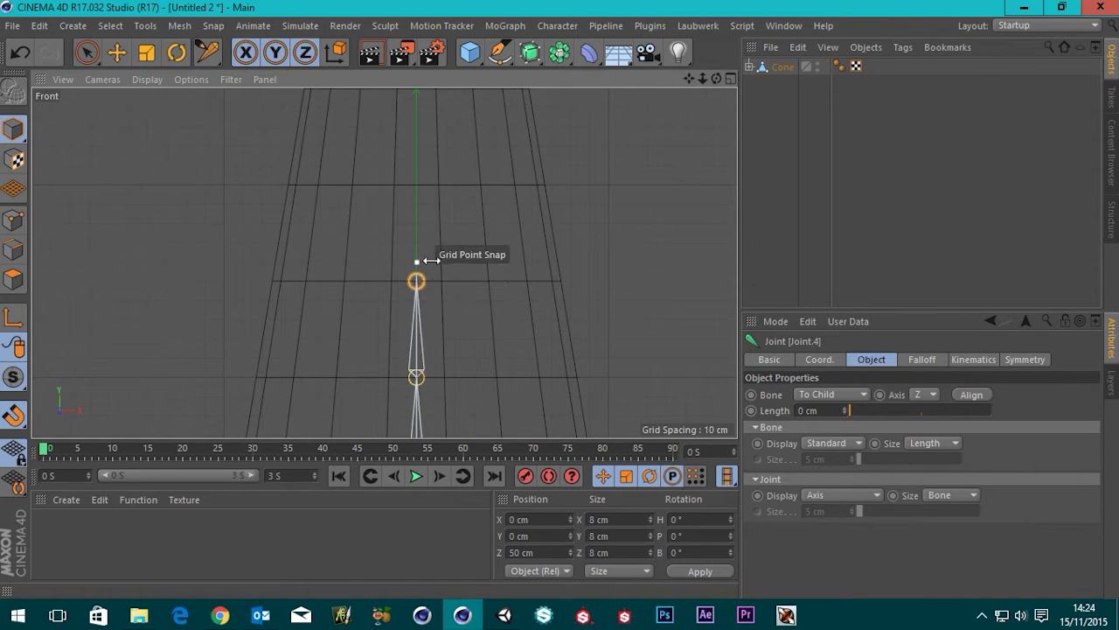
{"action": "left_click", "coordinate": [418, 183], "text": "ctrl"}
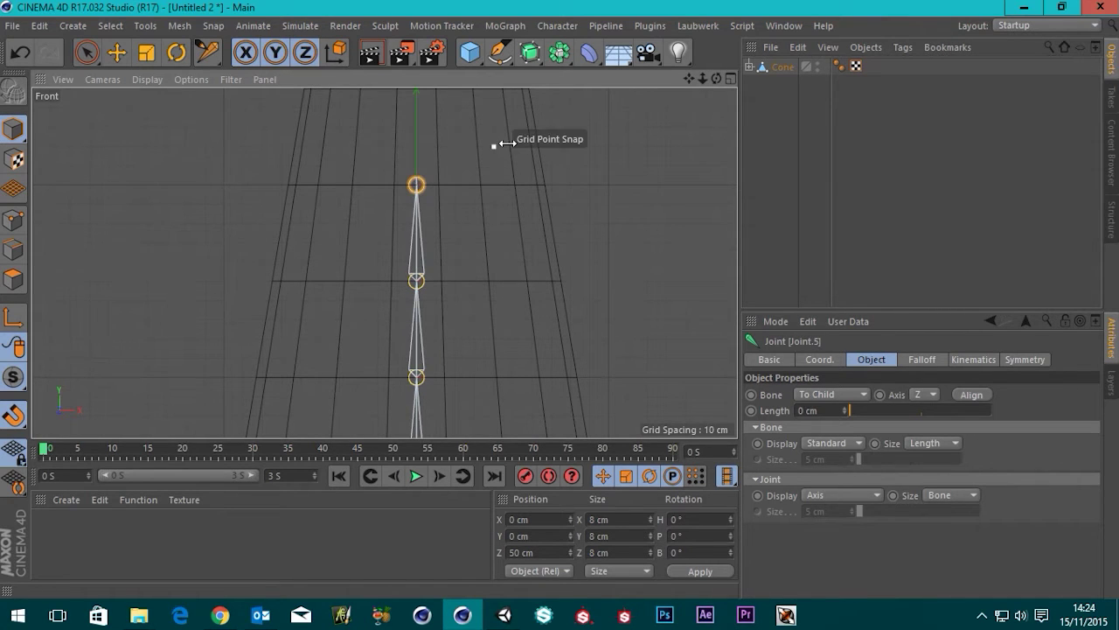
{"action": "middle_click_drag", "start_coordinate": [496, 143], "coordinate": [511, 289], "text": "alt"}
{"action": "left_click", "coordinate": [425, 246], "text": "ctrl"}
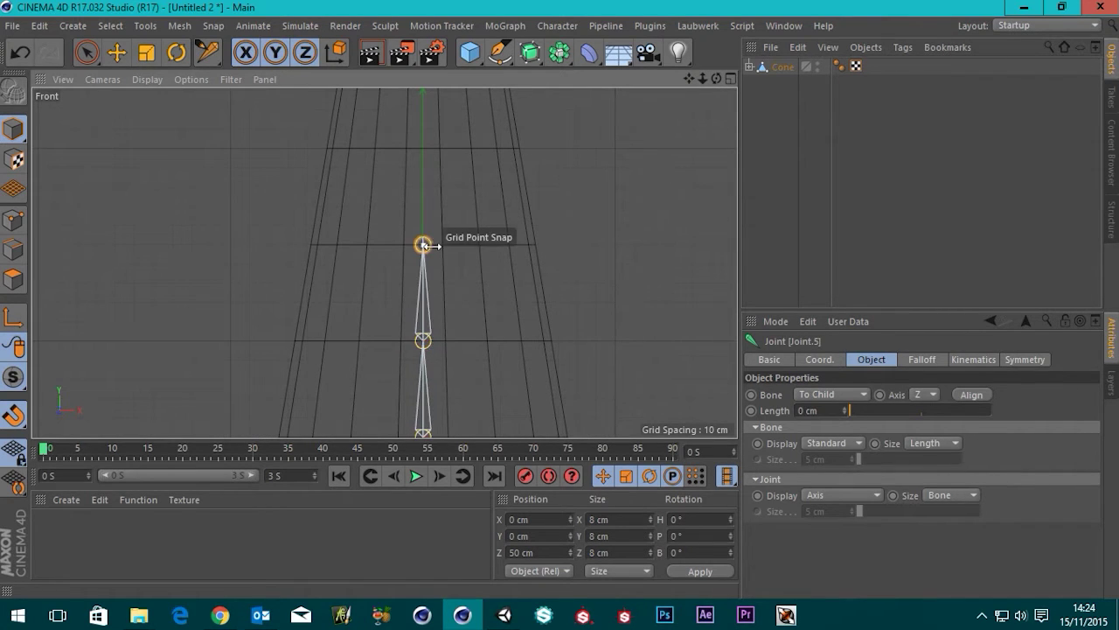
{"action": "left_click", "coordinate": [424, 151], "text": "ctrl"}
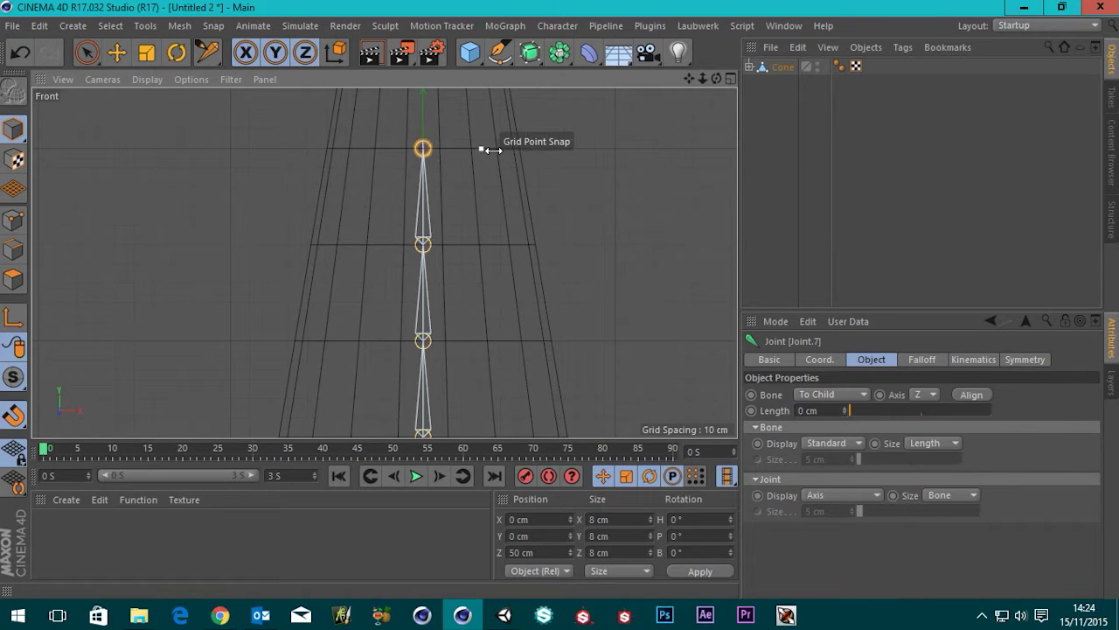
- Continue the chain with joints eight through thirteen, ending at the cone's tip
{"action": "middle_click_drag", "start_coordinate": [490, 145], "coordinate": [511, 365], "text": "alt"}
{"action": "left_click", "coordinate": [440, 265], "text": "ctrl"}
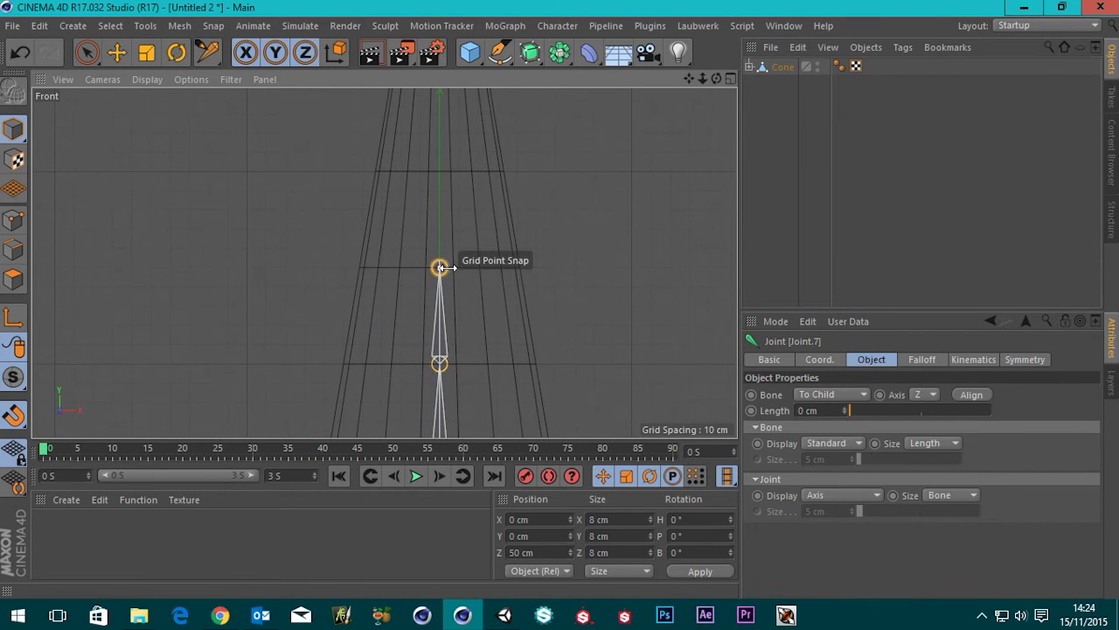
{"action": "left_click", "coordinate": [440, 172], "text": "ctrl"}
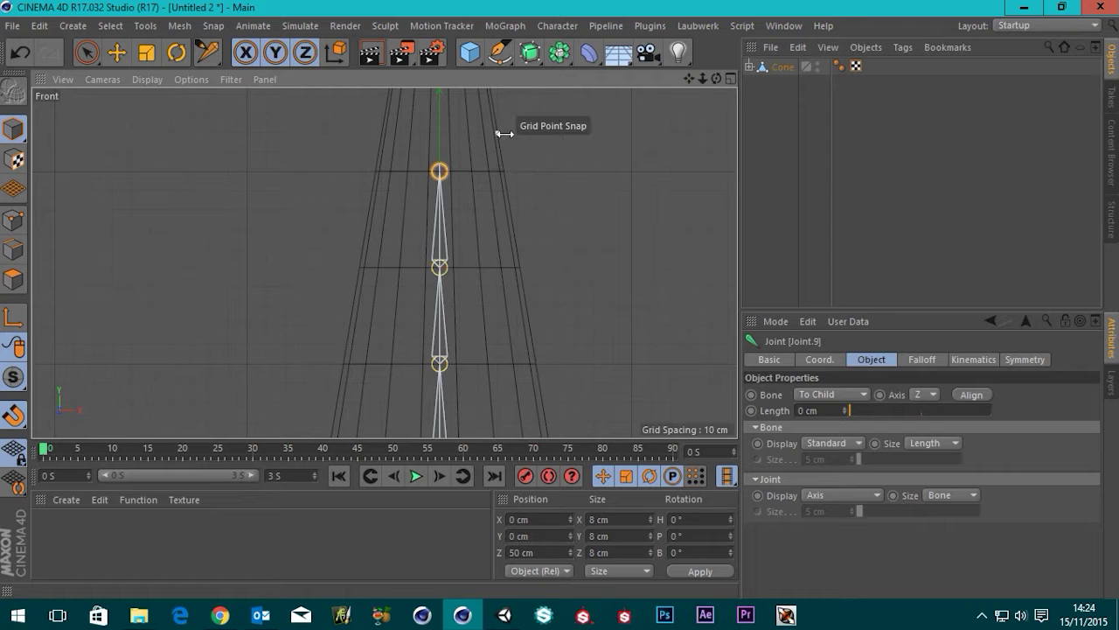
{"action": "middle_click_drag", "start_coordinate": [504, 60], "coordinate": [507, 310], "text": "alt"}
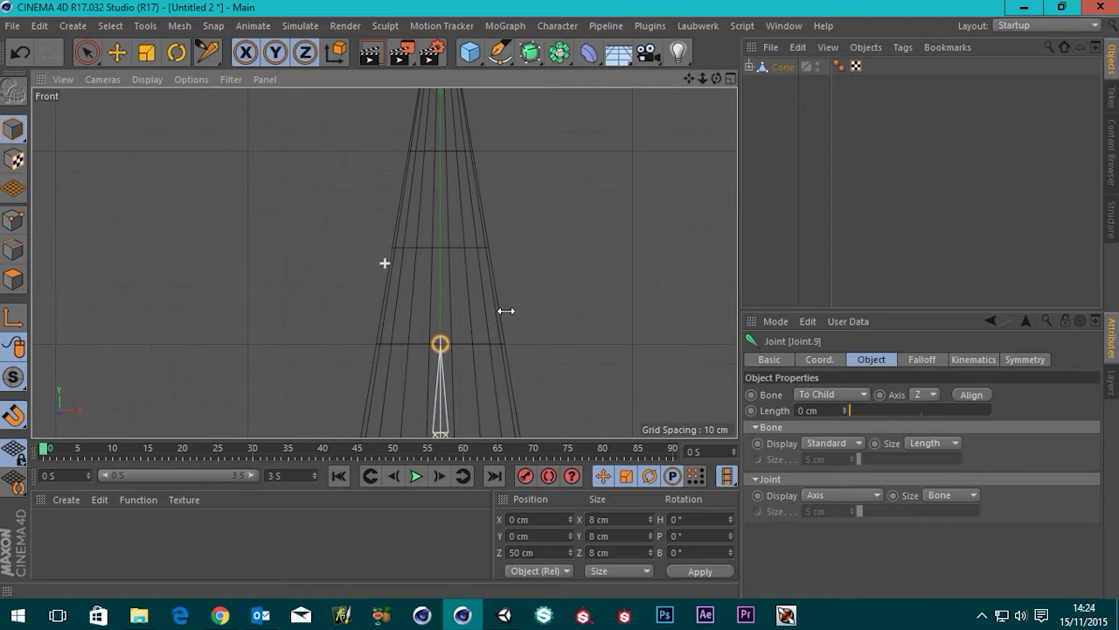
{"action": "left_click", "coordinate": [441, 249], "text": "ctrl"}
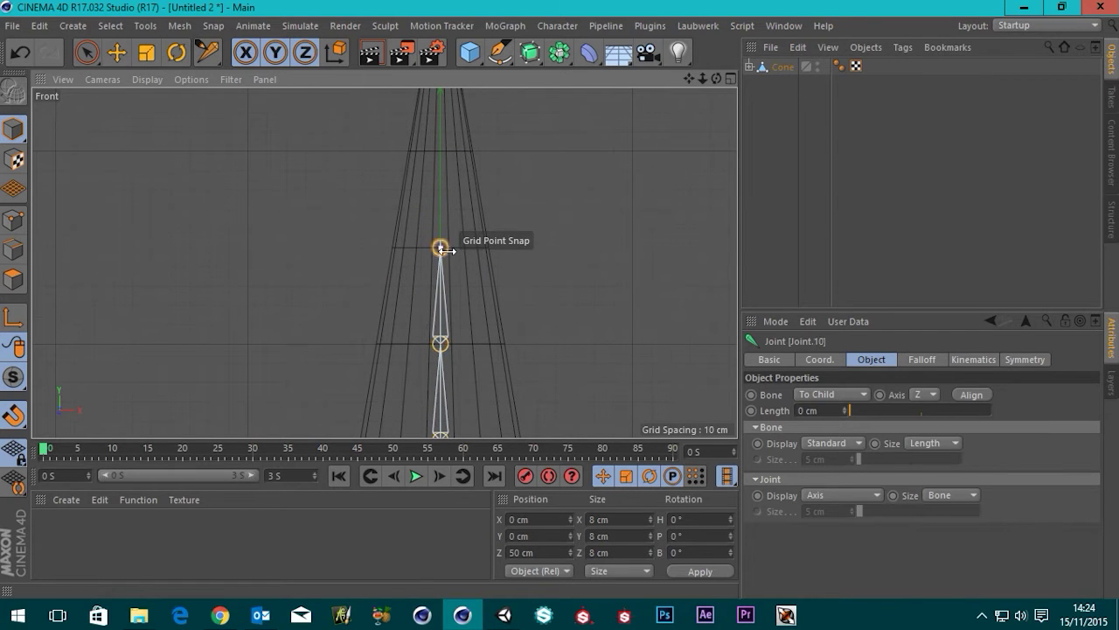
{"action": "left_click", "coordinate": [442, 151], "text": "ctrl"}
{"action": "middle_click_drag", "start_coordinate": [535, 156], "coordinate": [545, 318], "text": "alt"}
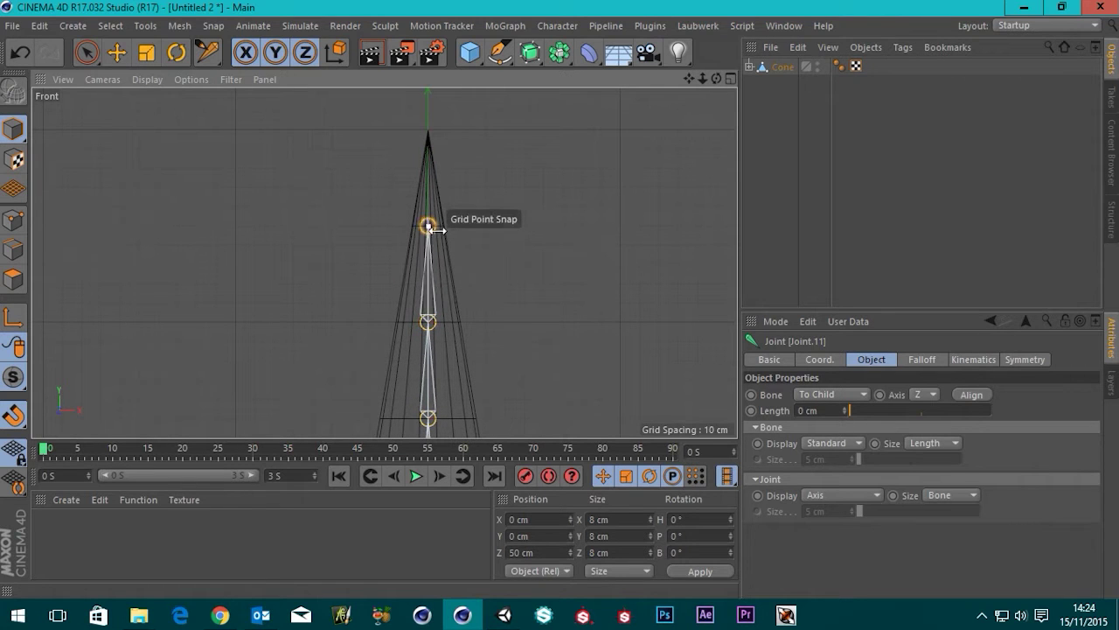
{"action": "left_click", "coordinate": [428, 228], "text": "ctrl"}
{"action": "scroll", "coordinate": [430, 217], "scroll_direction": "up", "scroll_amount": 3}
{"action": "scroll", "coordinate": [469, 156], "scroll_direction": "down", "scroll_amount": 3}
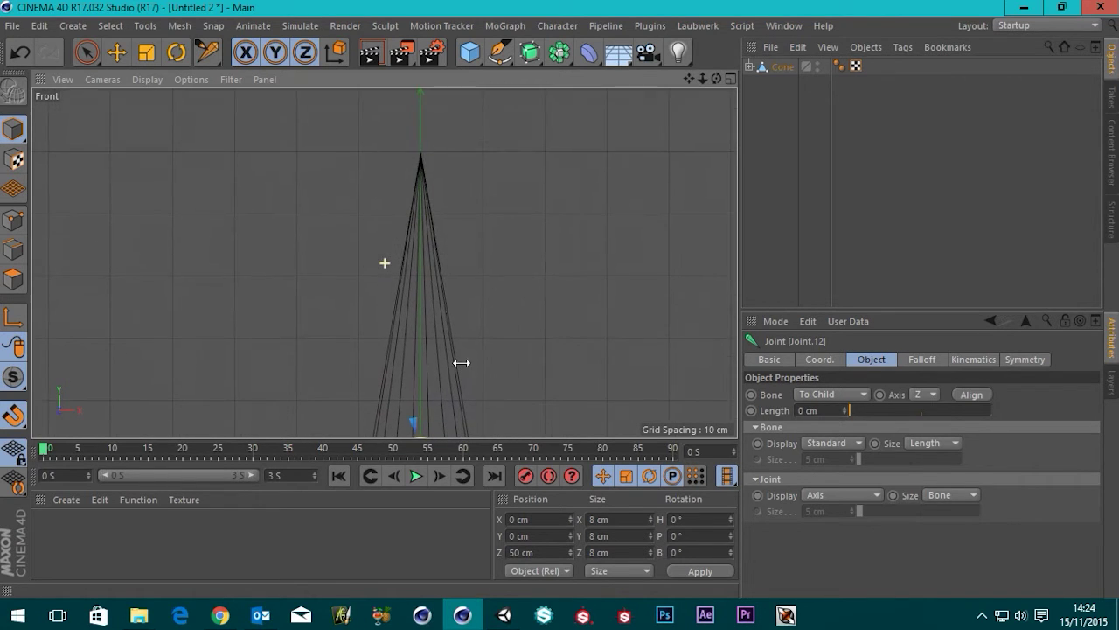
{"action": "left_click", "coordinate": [420, 155], "text": "ctrl"}
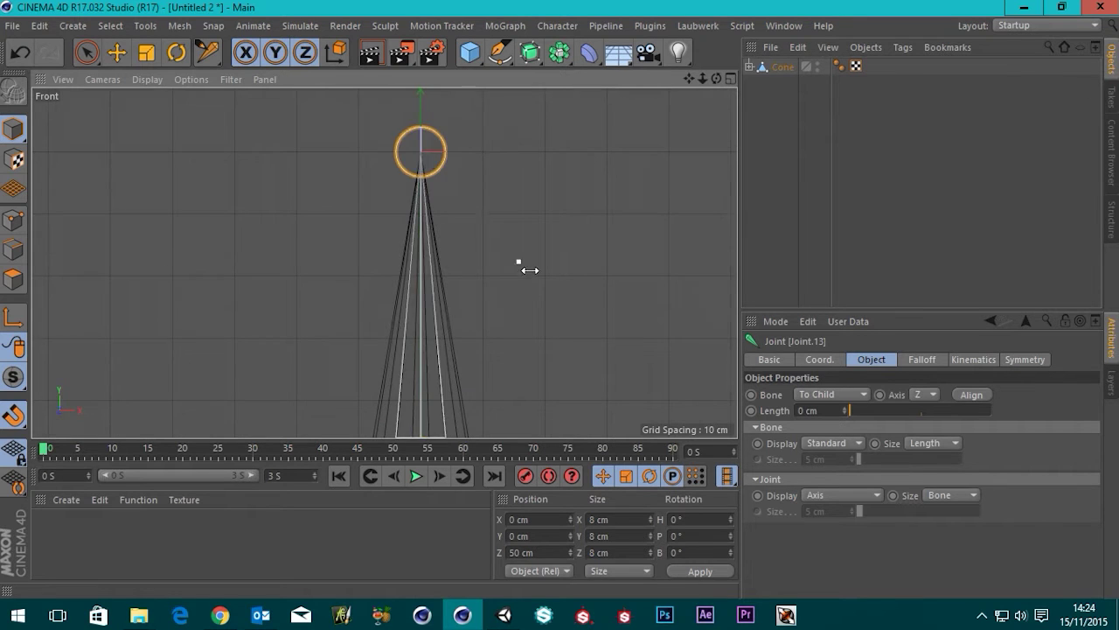
{"action": "scroll", "coordinate": [522, 276], "scroll_direction": "up", "scroll_amount": 3}
{"action": "scroll", "coordinate": [507, 175], "scroll_direction": "down", "scroll_amount": 5}
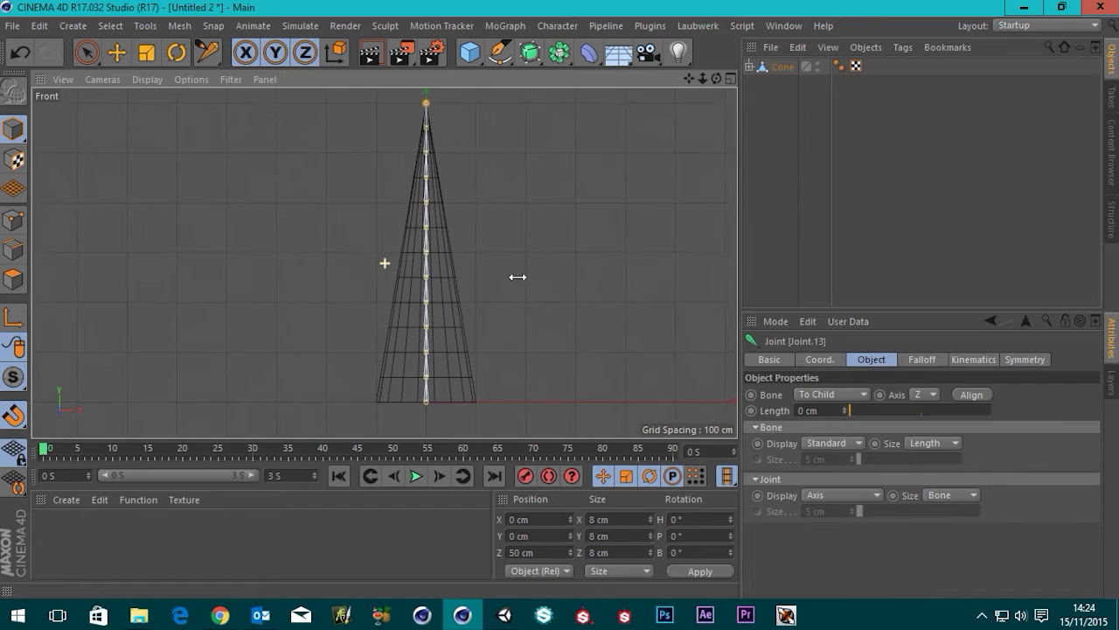
- Maximize the Perspective view and orbit in toward the cone
{"action": "middle_click", "coordinate": [536, 228]}
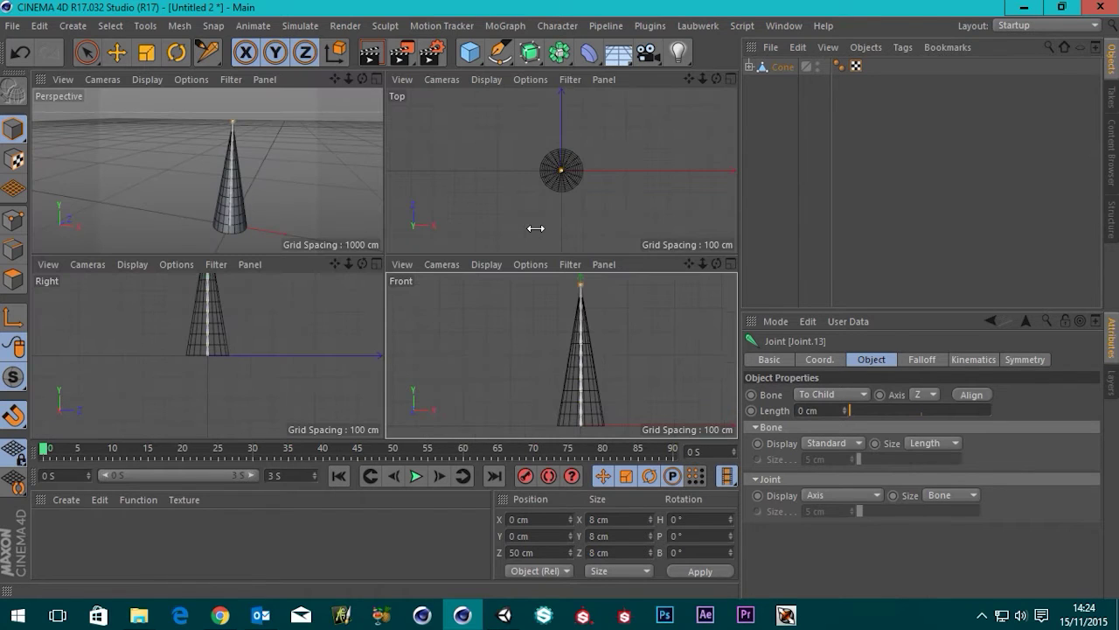
{"action": "middle_click", "coordinate": [287, 142]}
{"action": "left_click_drag", "start_coordinate": [517, 290], "coordinate": [456, 226], "text": "alt"}
{"action": "scroll", "coordinate": [459, 218], "scroll_direction": "up", "scroll_amount": 2}
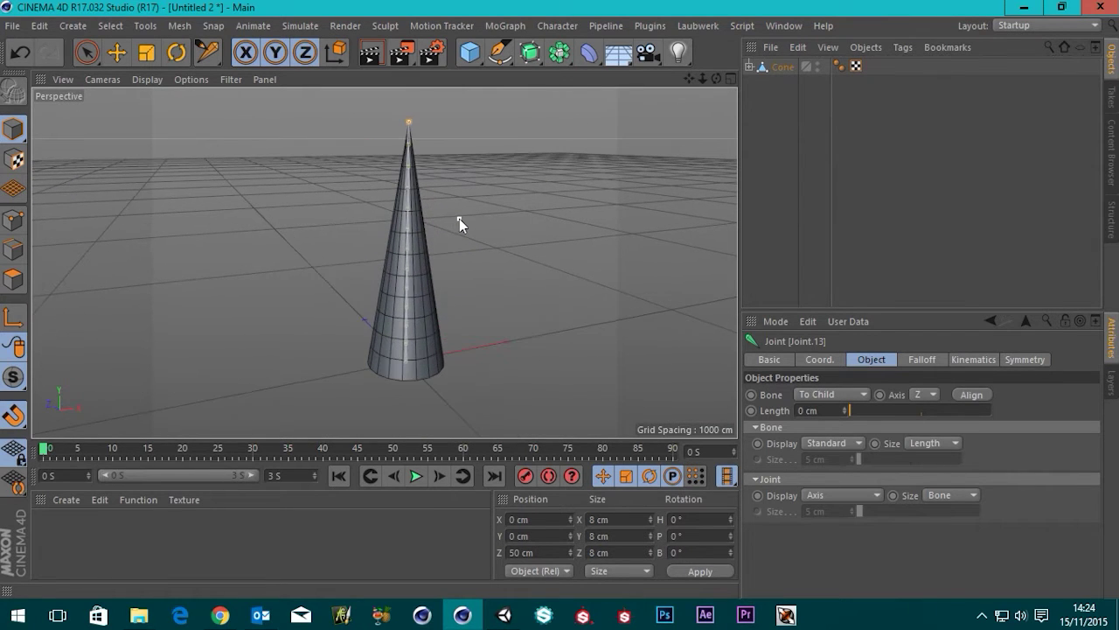
- Deselect everything with Live Selection and expand the Cone hierarchy to show Root and its joints
{"action": "left_click", "coordinate": [86, 52]}
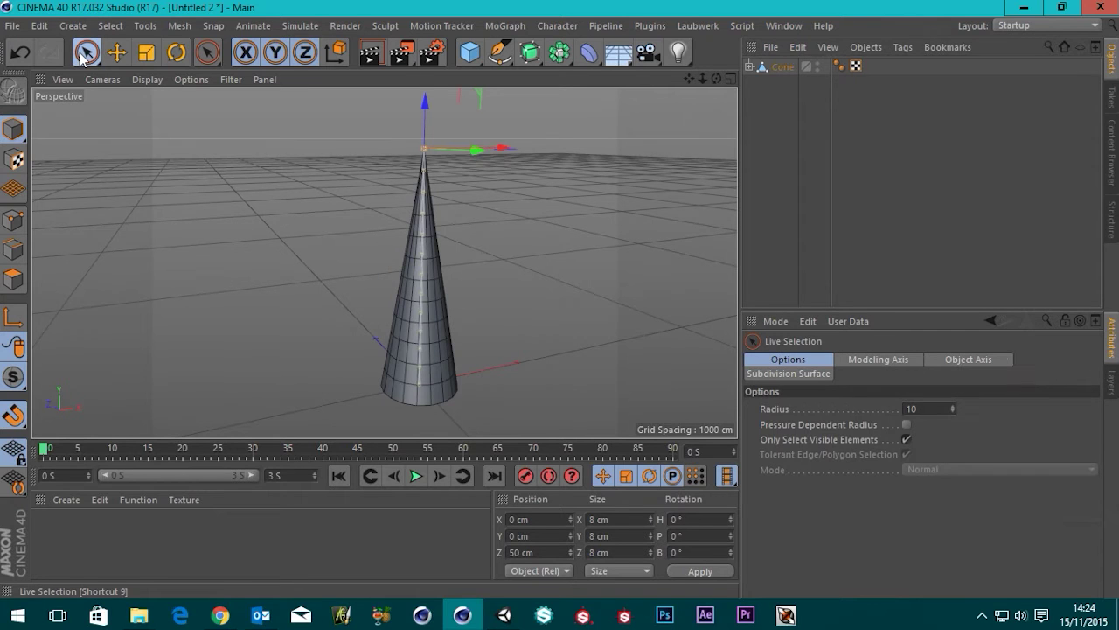
{"action": "left_click", "coordinate": [569, 224]}
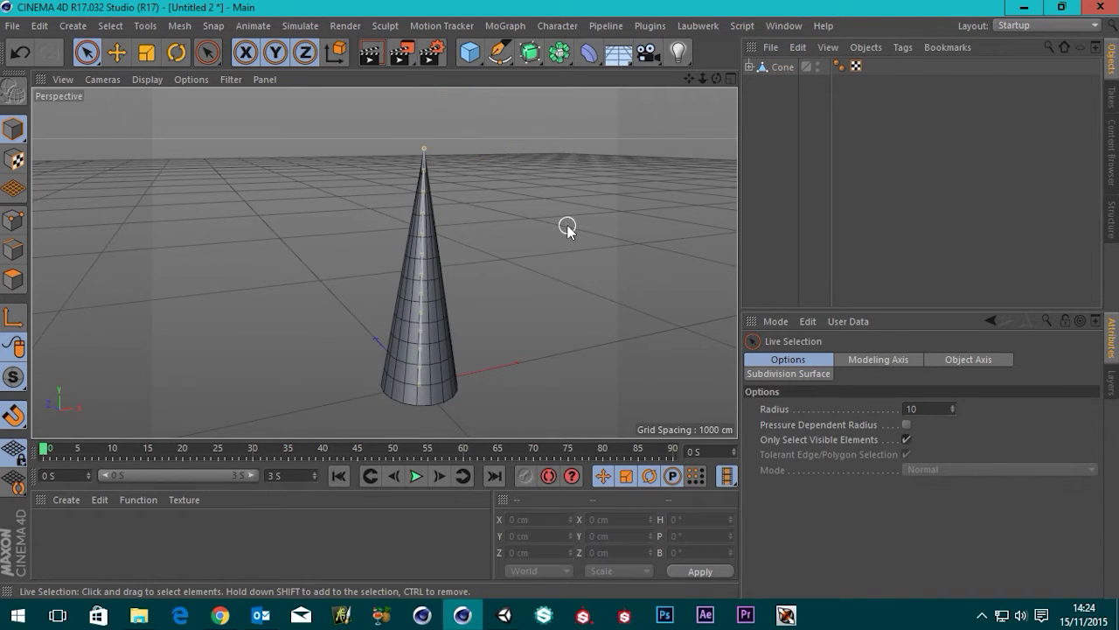
{"action": "left_click", "coordinate": [749, 66]}
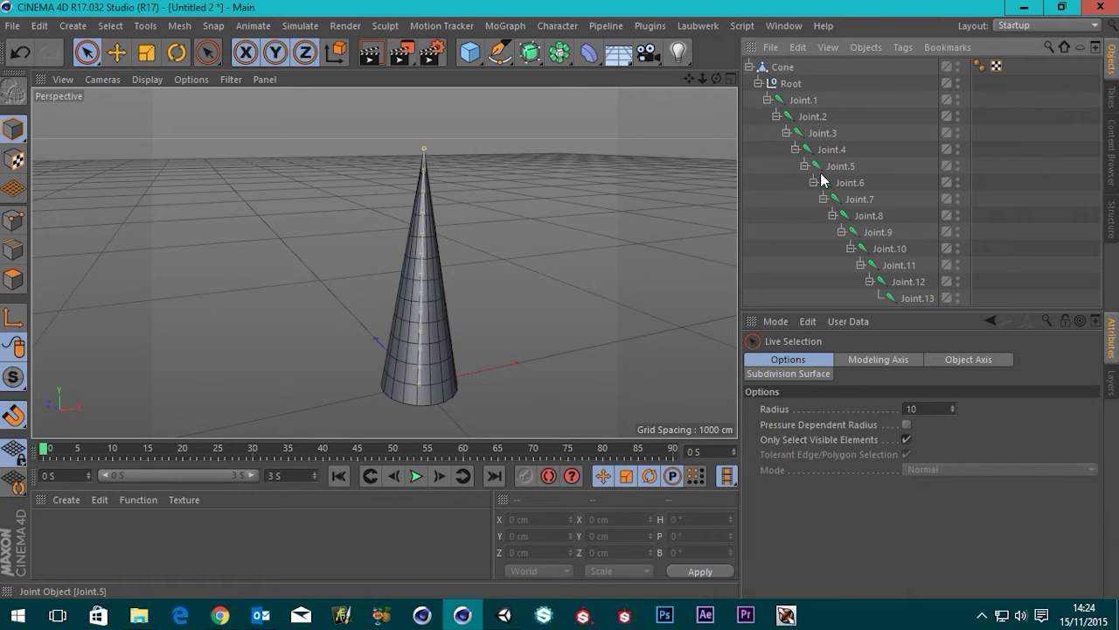
- Delete the Root null without its children, leaving the joints under Cone
{"action": "left_click", "coordinate": [790, 85]}
{"action": "right_click", "coordinate": [790, 88]}
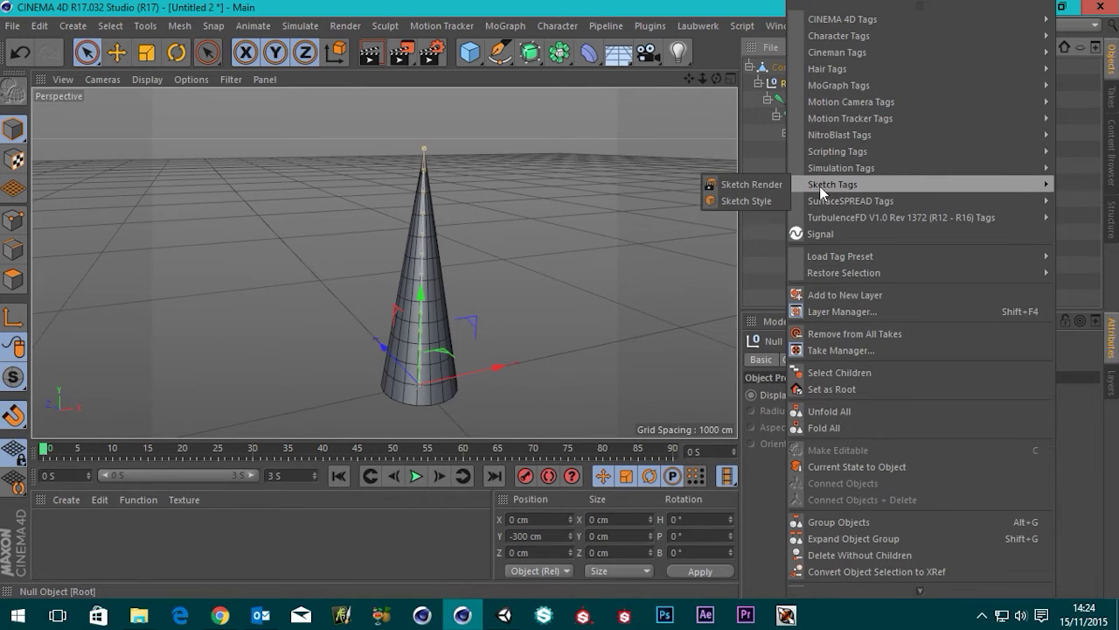
{"action": "mouse_move", "coordinate": [825, 200]}
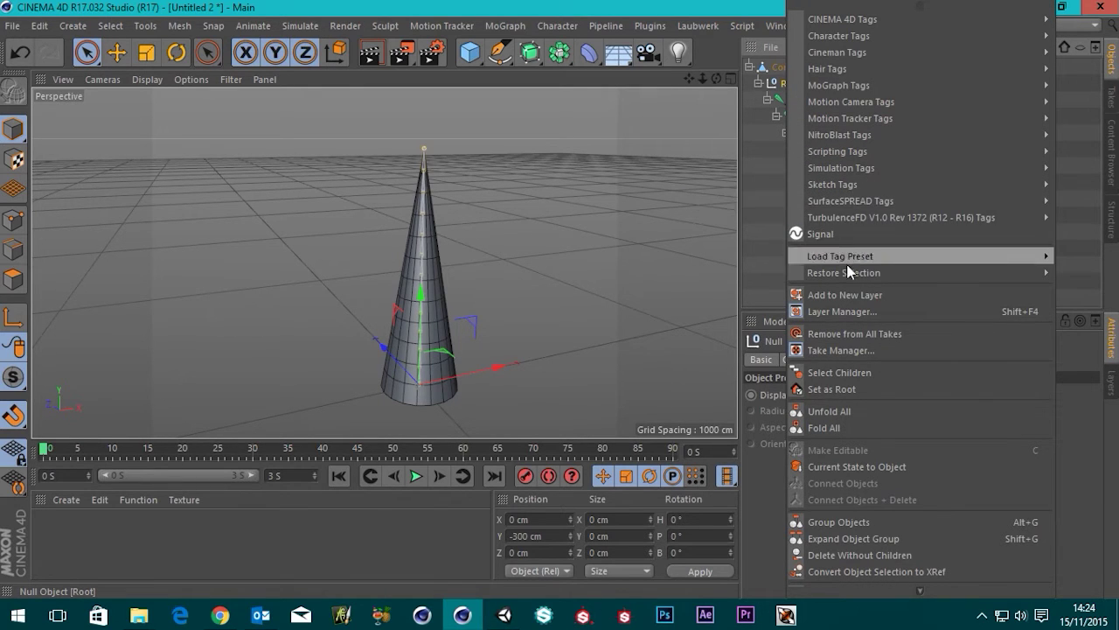
{"action": "left_click", "coordinate": [858, 553]}
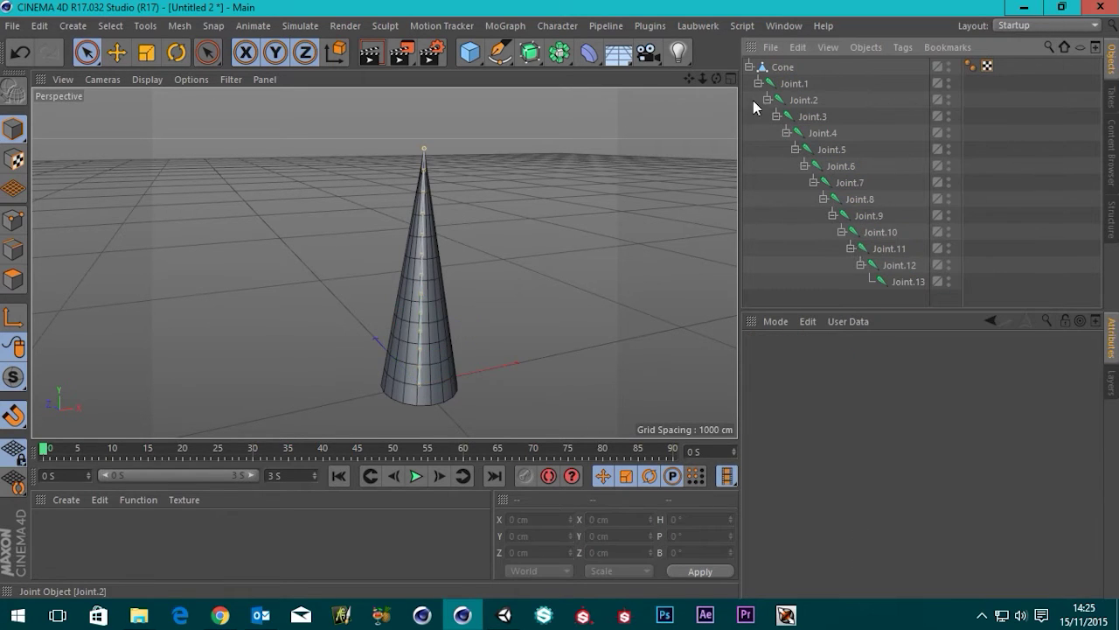
- Rename Joint.1 to 'Start' and Joint.13 to 'End'
{"action": "left_click", "coordinate": [796, 85]}
{"action": "double_click", "coordinate": [794, 85]}
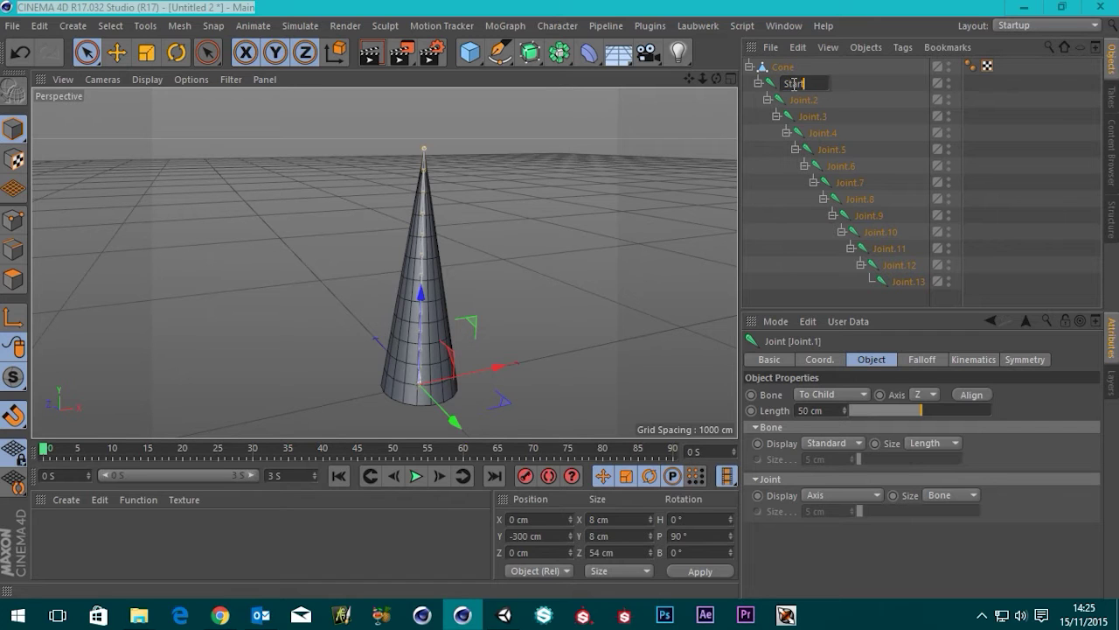
{"action": "type", "text": "Start"}
{"action": "key", "text": "Return"}
{"action": "left_click", "coordinate": [909, 281]}
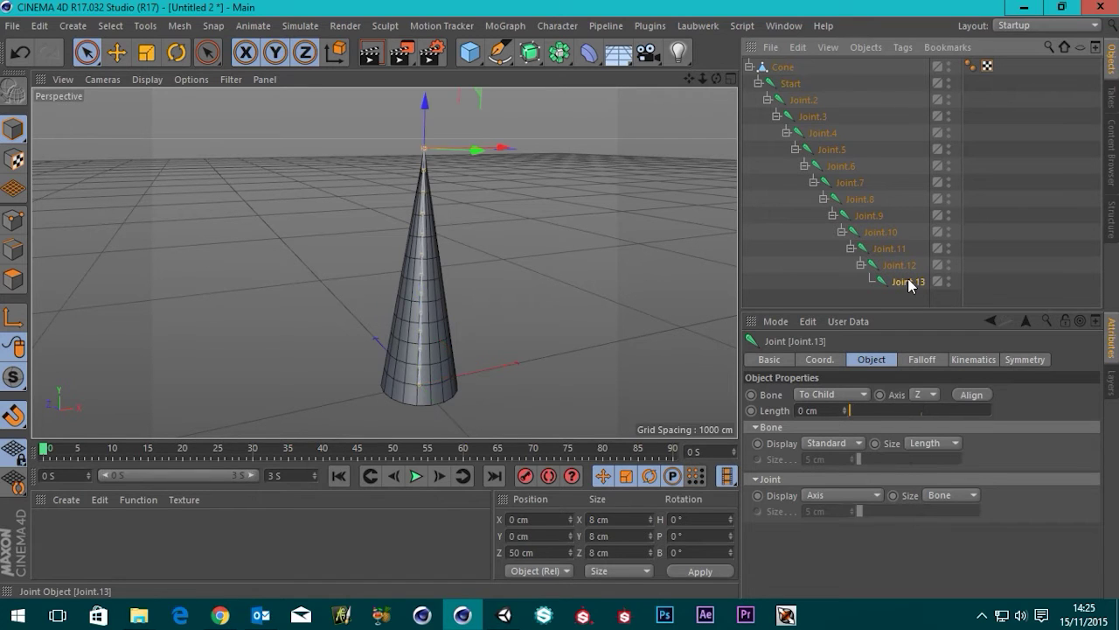
{"action": "double_click", "coordinate": [911, 282]}
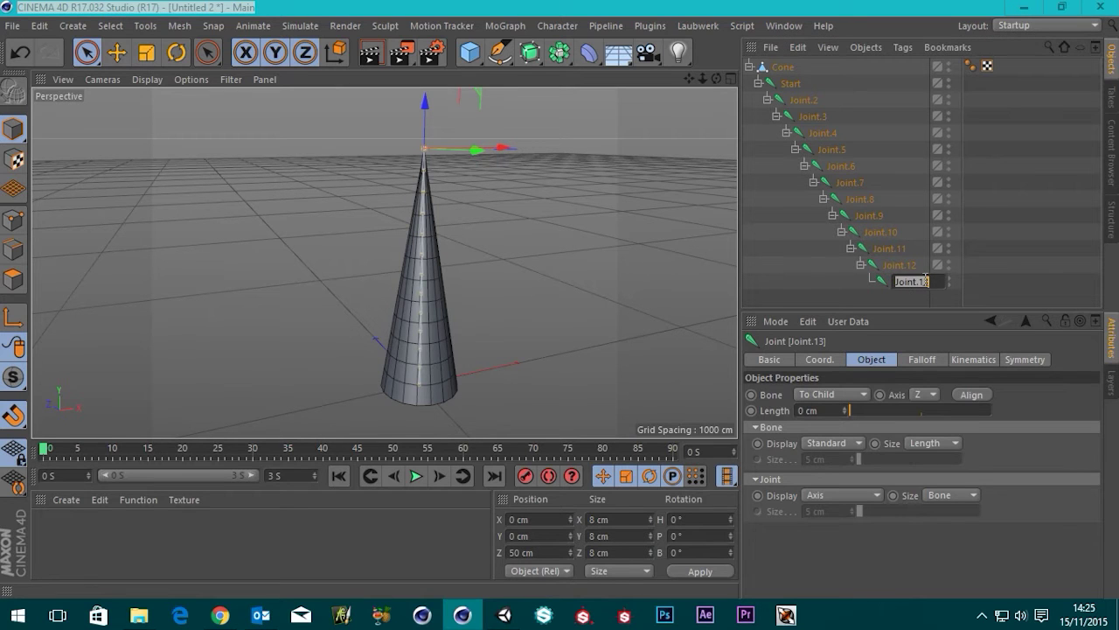
{"action": "type", "text": "End"}
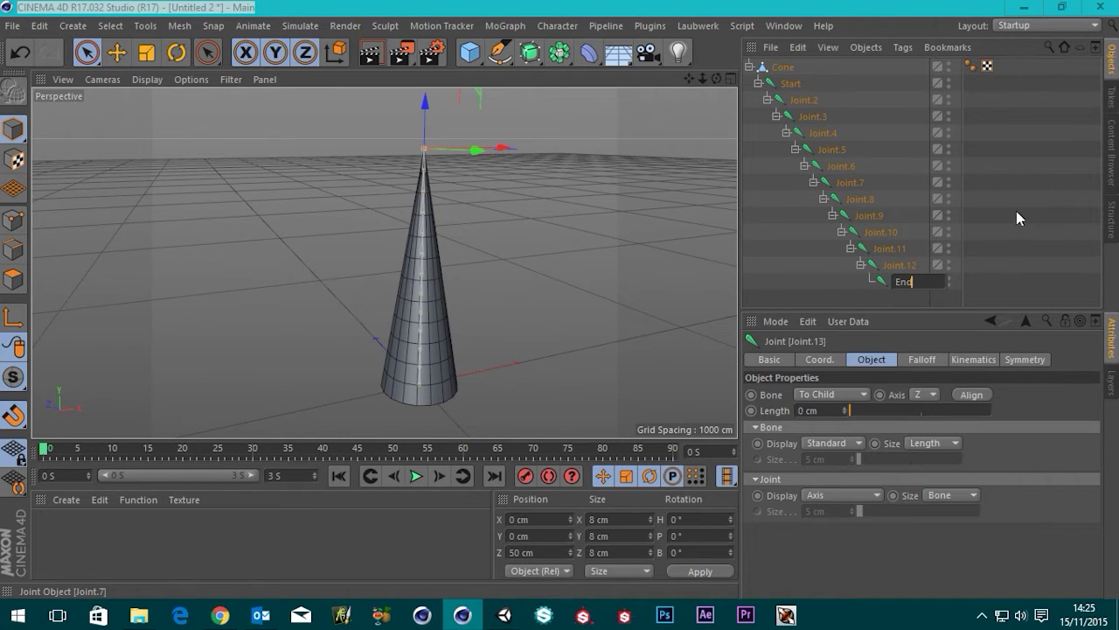
{"action": "key", "text": "Return"}
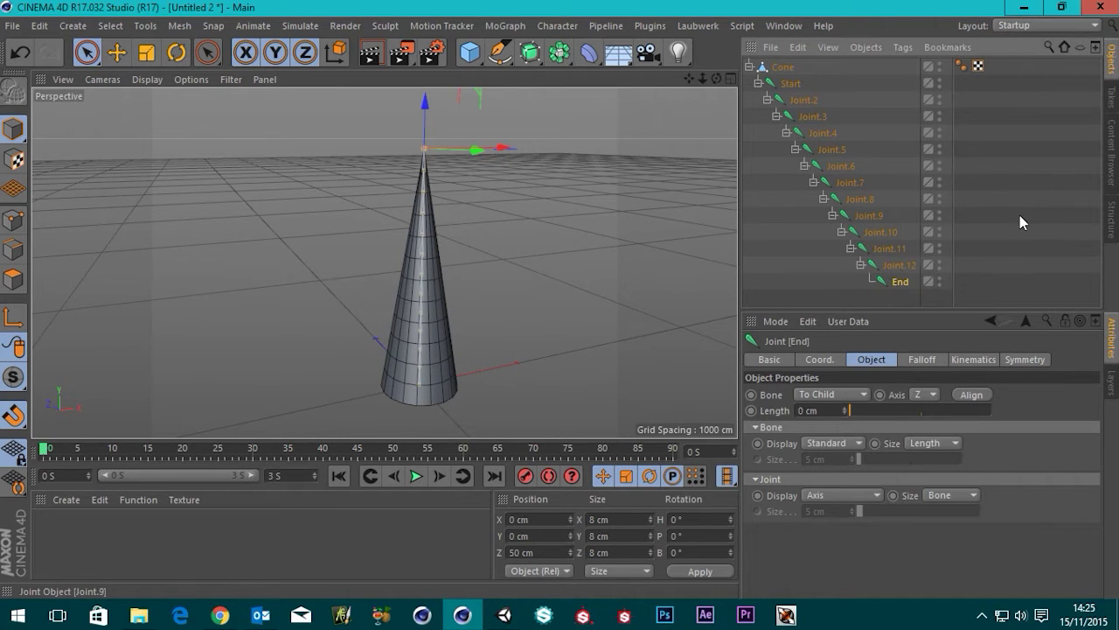
{"action": "left_click", "coordinate": [826, 291]}
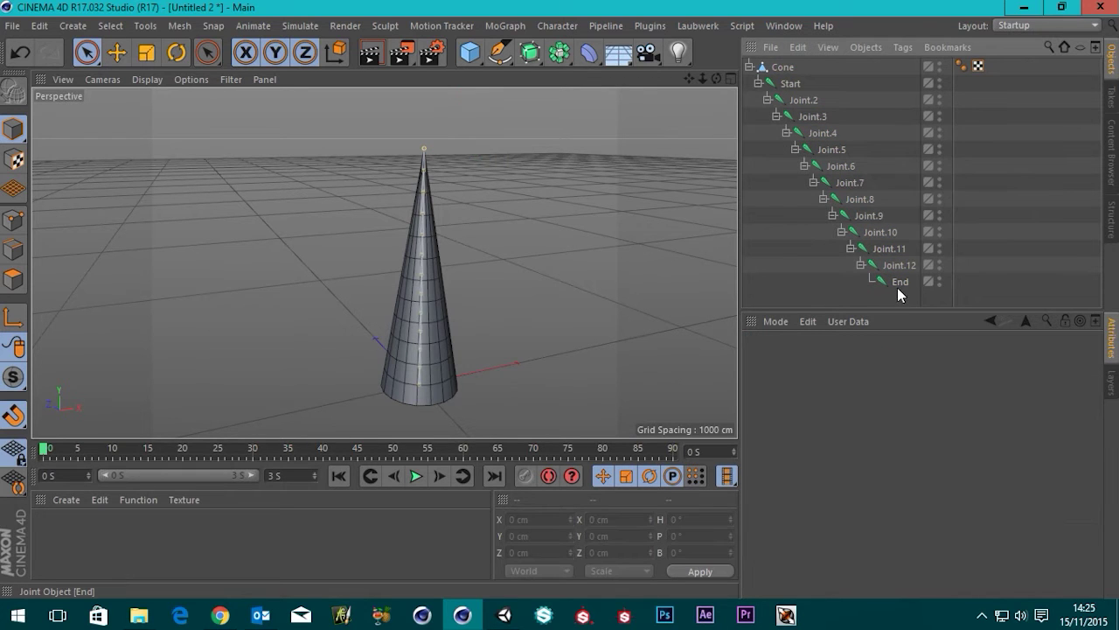
{"action": "left_click_drag", "start_coordinate": [559, 257], "coordinate": [510, 245], "text": "alt"}
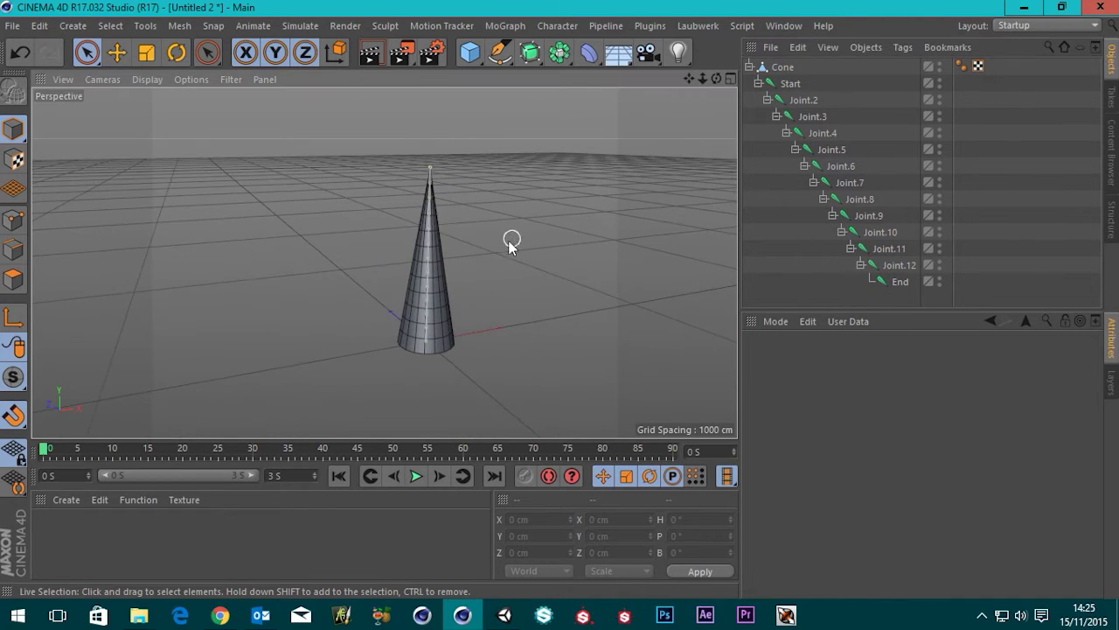
{"action": "scroll", "coordinate": [510, 245], "scroll_direction": "up", "scroll_amount": 3}
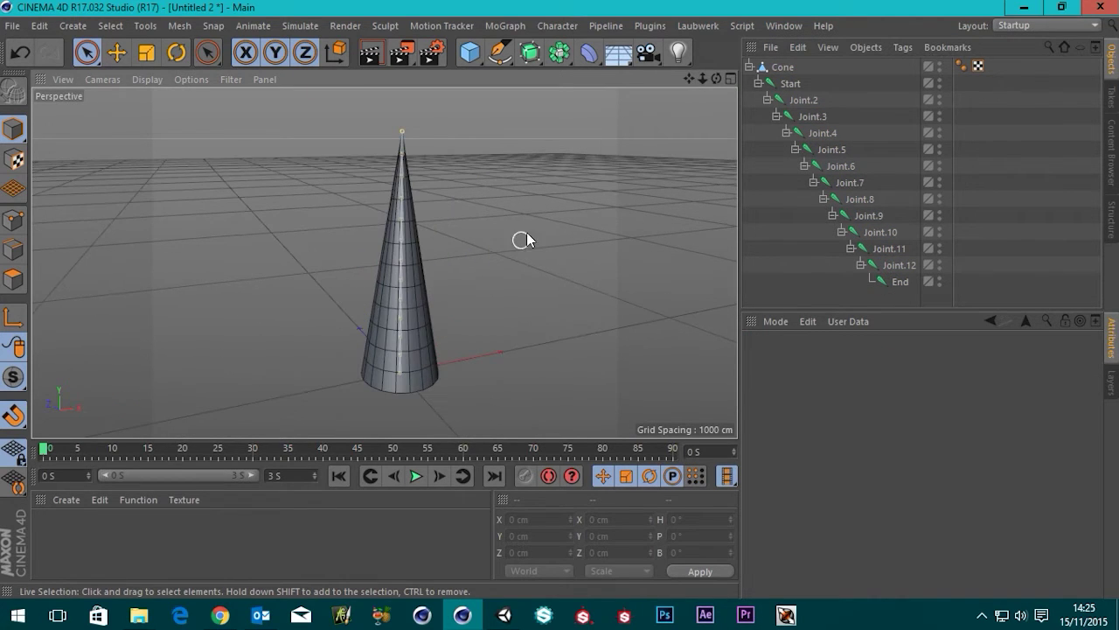
{"action": "left_click", "coordinate": [791, 83]}
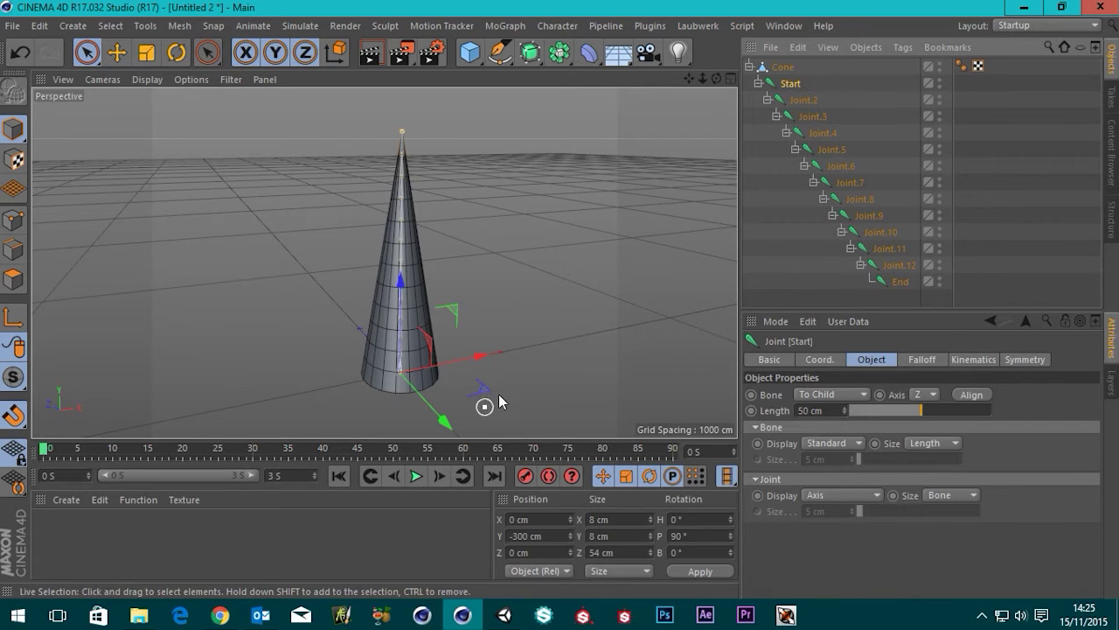
{"action": "left_click_drag", "start_coordinate": [480, 360], "coordinate": [622, 329]}
{"action": "key", "text": "ctrl+z"}
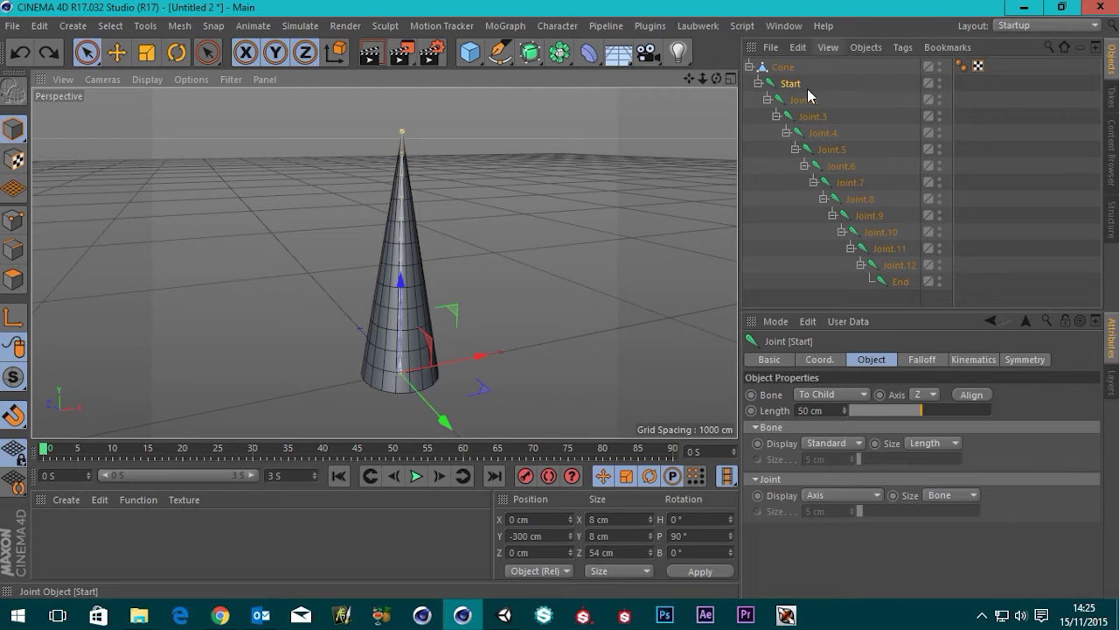
{"action": "left_click", "coordinate": [804, 99]}
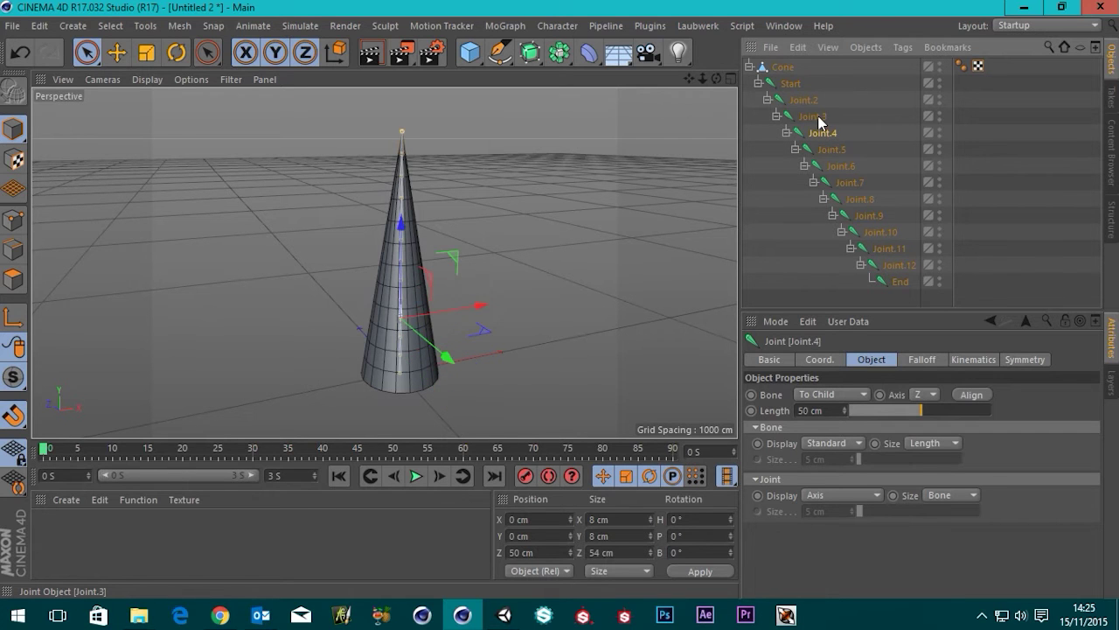
{"action": "left_click", "coordinate": [814, 117]}
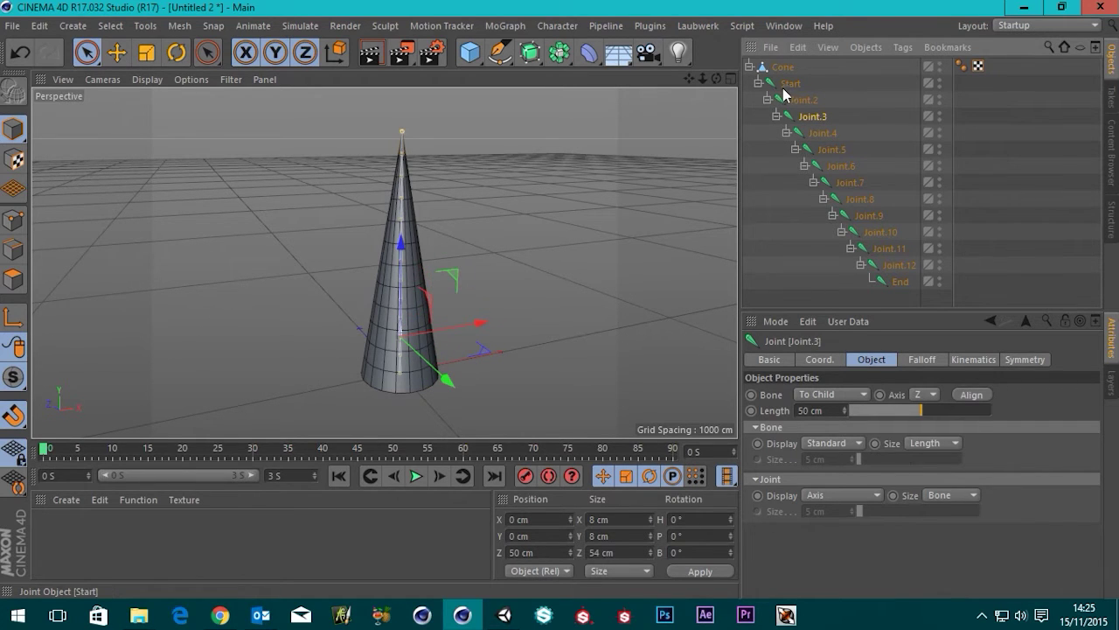
{"action": "left_click", "coordinate": [789, 84]}
{"action": "left_click_drag", "start_coordinate": [480, 357], "coordinate": [582, 349]}
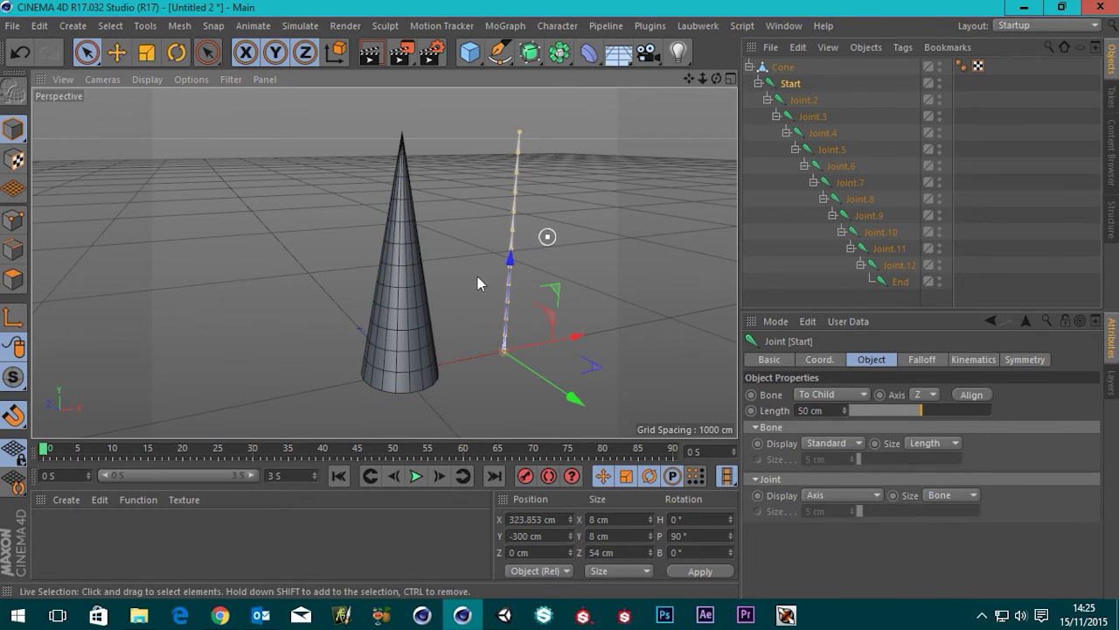
{"action": "key", "text": "ctrl+z"}
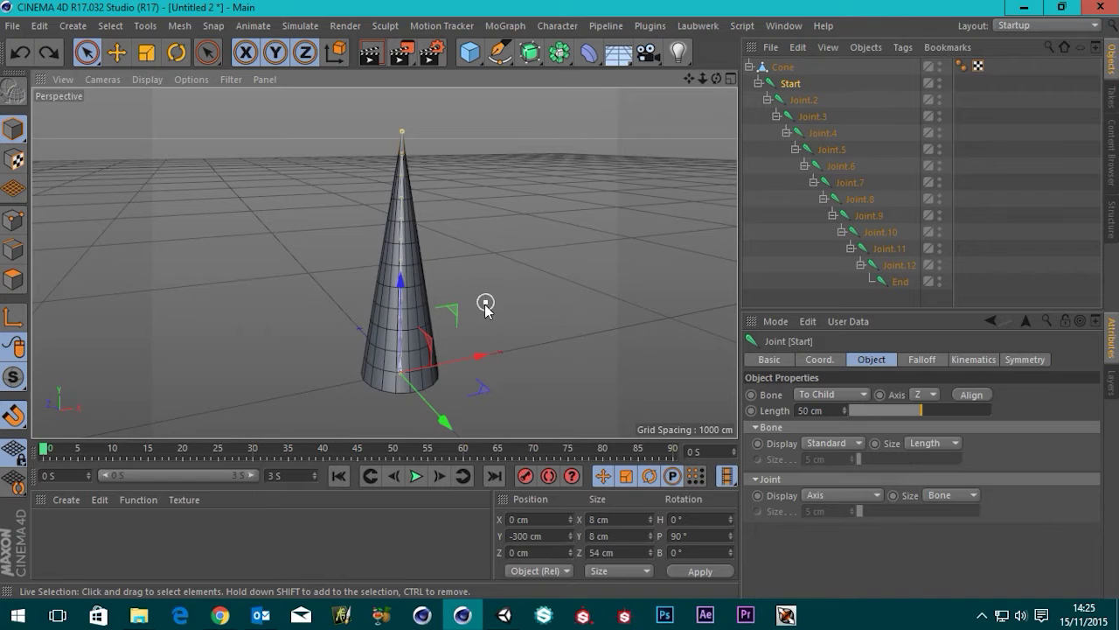
{"action": "left_click_drag", "start_coordinate": [495, 306], "coordinate": [495, 257], "text": "alt"}
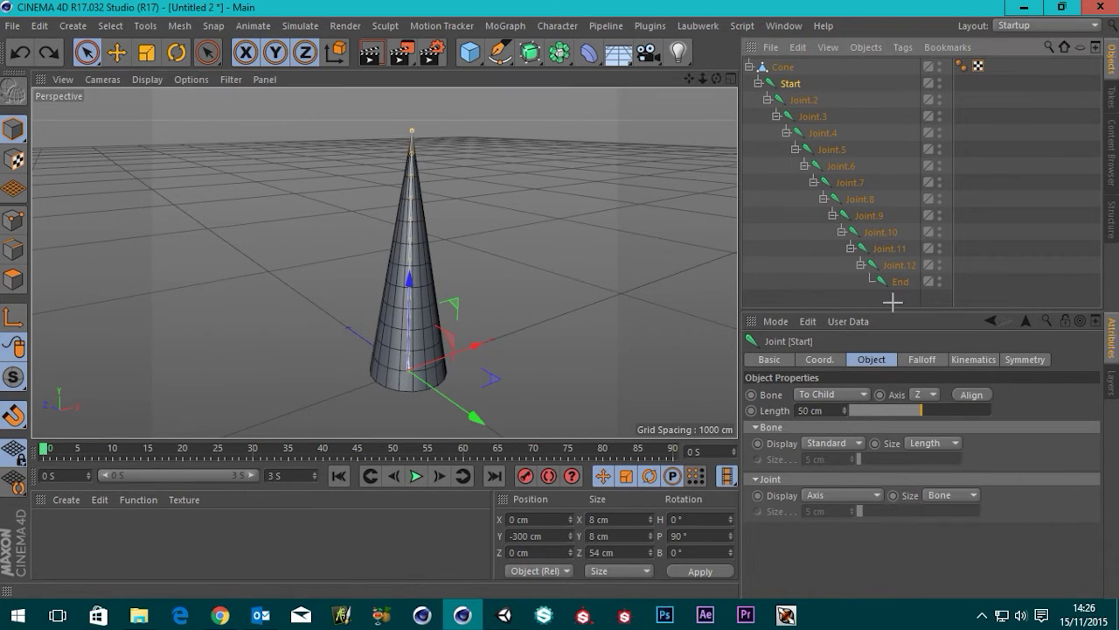
- Select the Cone together with all its child joints from Start to End
{"action": "left_click_drag", "start_coordinate": [893, 302], "coordinate": [770, 70]}
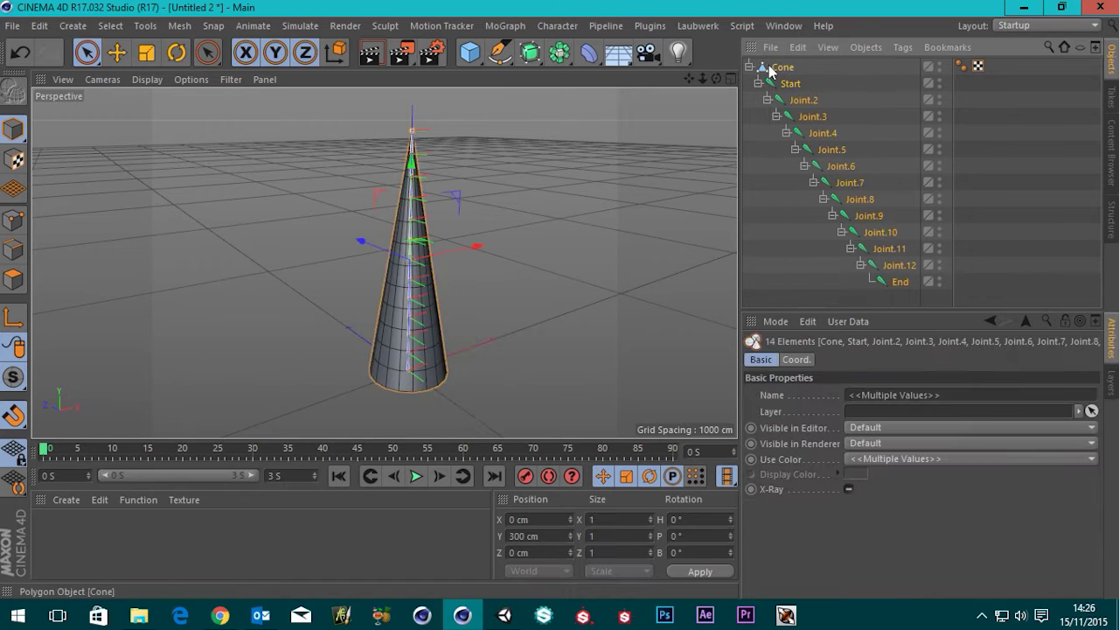
{"action": "left_click", "coordinate": [835, 304]}
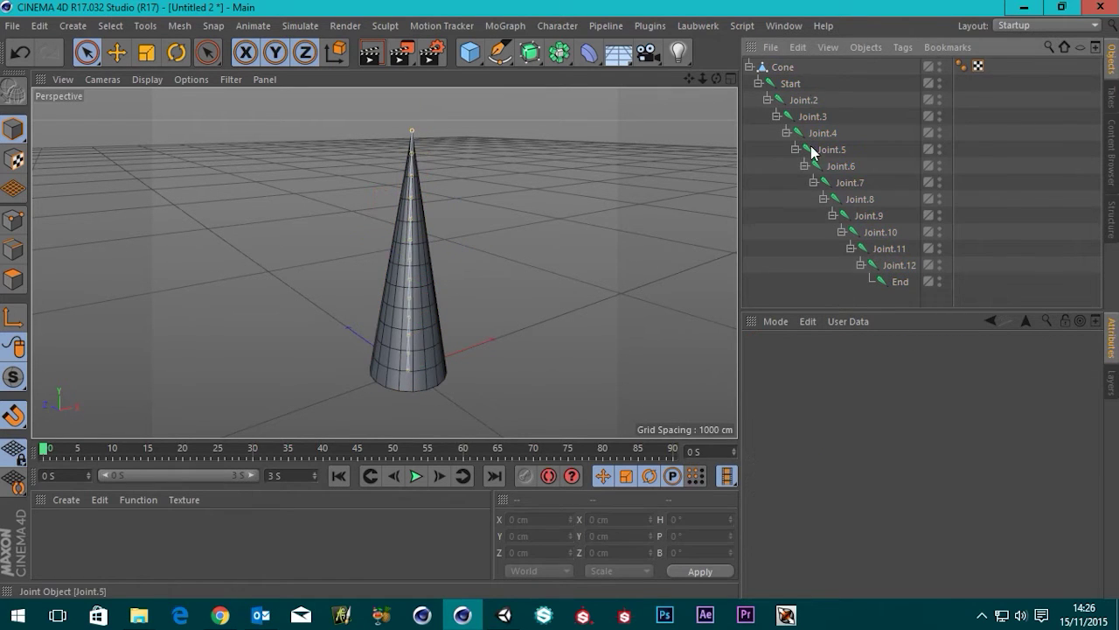
{"action": "left_click", "coordinate": [791, 84]}
{"action": "right_click", "coordinate": [791, 85]}
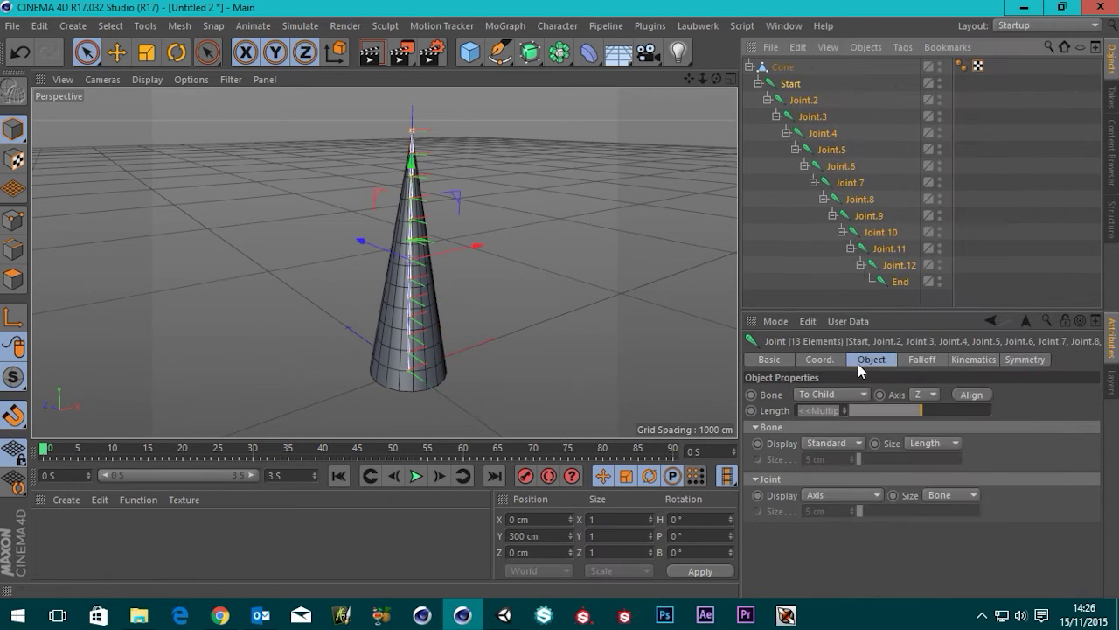
{"action": "left_click", "coordinate": [852, 376]}
{"action": "left_click", "coordinate": [781, 68]}
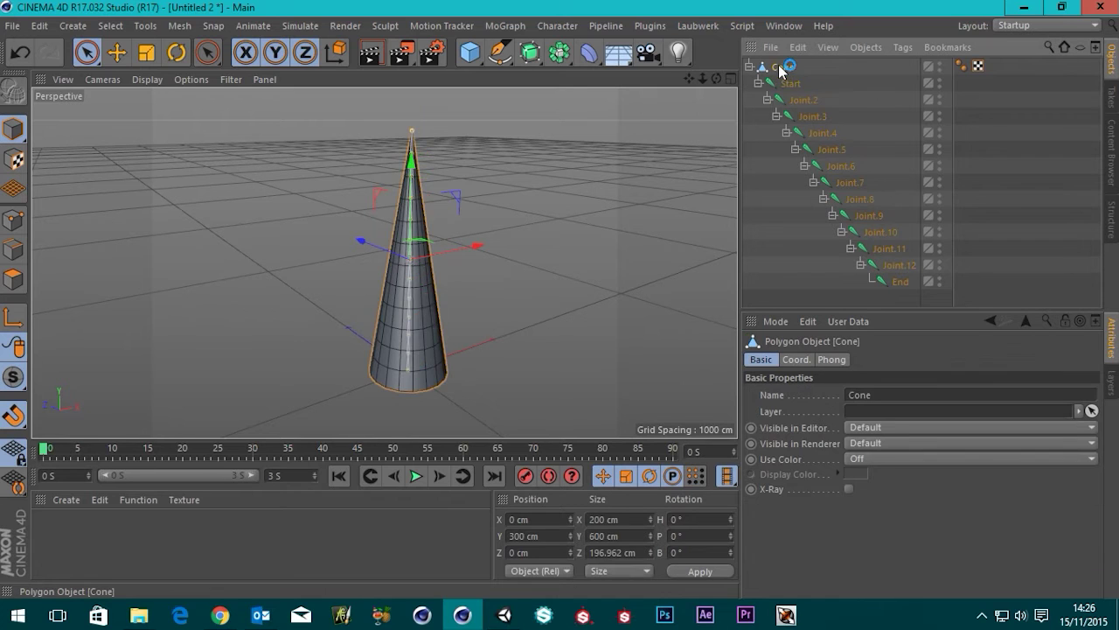
{"action": "right_click", "coordinate": [781, 70]}
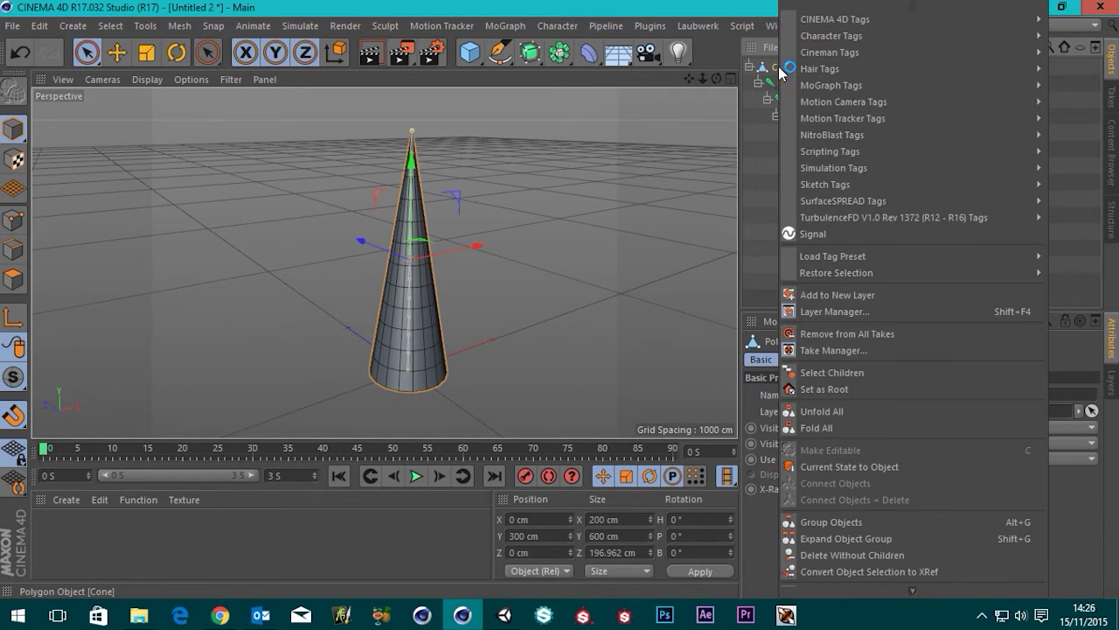
{"action": "left_click", "coordinate": [837, 375]}
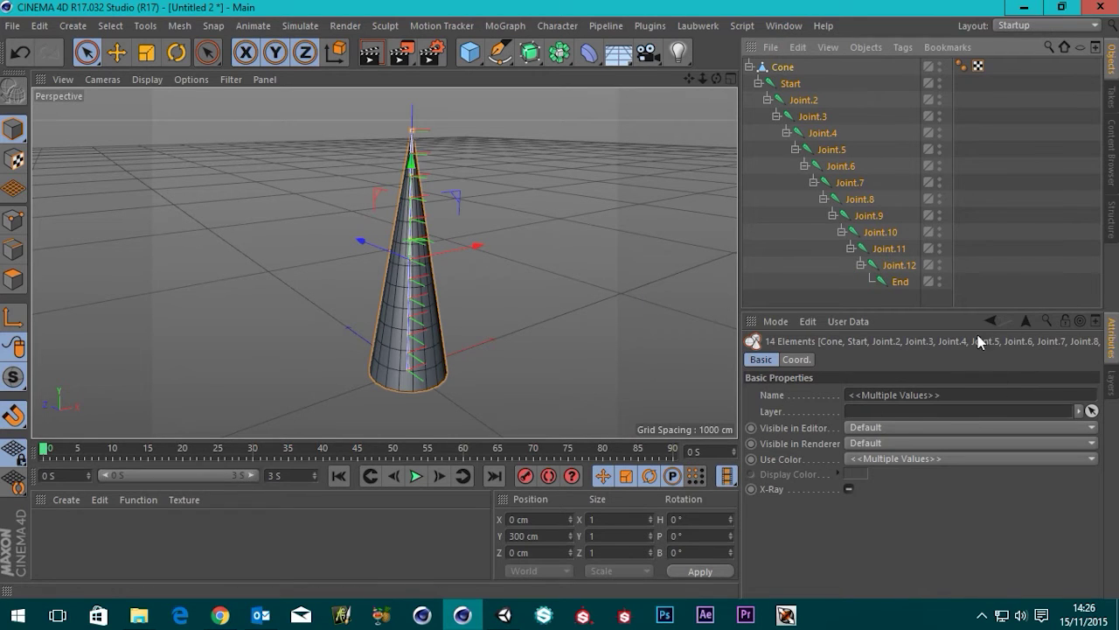
- Bind the cone to the joints via Character > Commands > Bind, then inspect the Skin object and Weight tag
{"action": "left_click", "coordinate": [555, 26]}
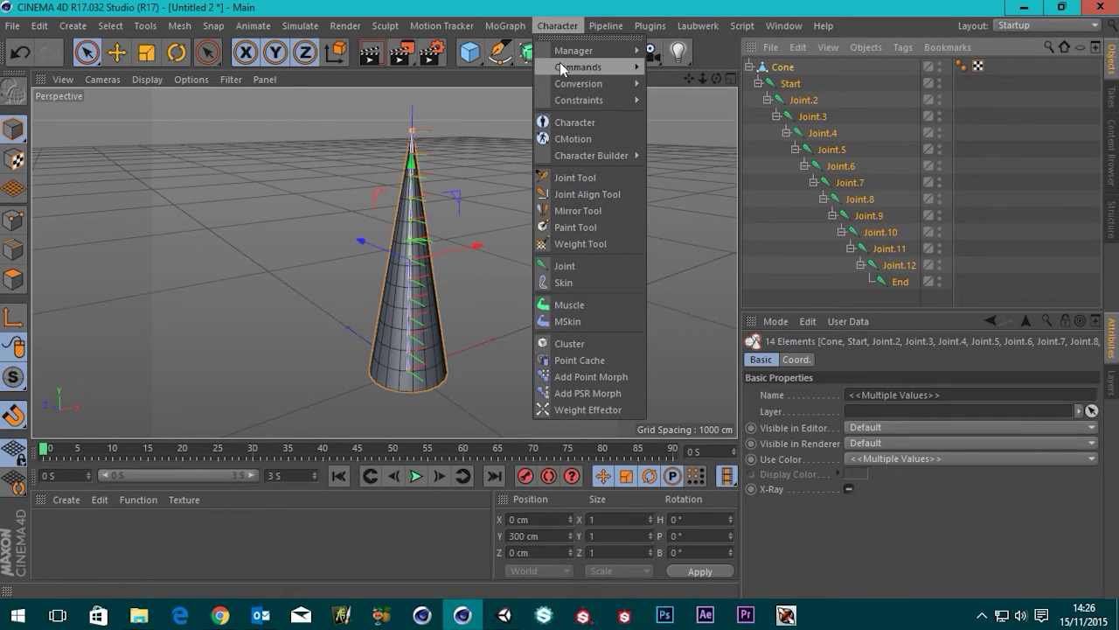
{"action": "mouse_move", "coordinate": [578, 73]}
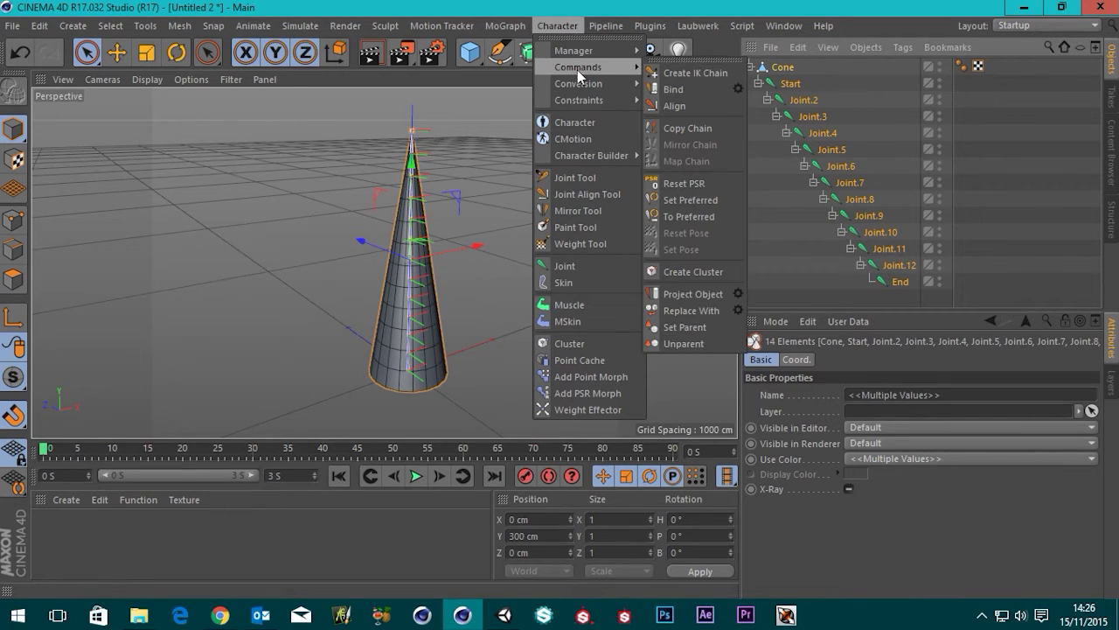
{"action": "left_click", "coordinate": [671, 90]}
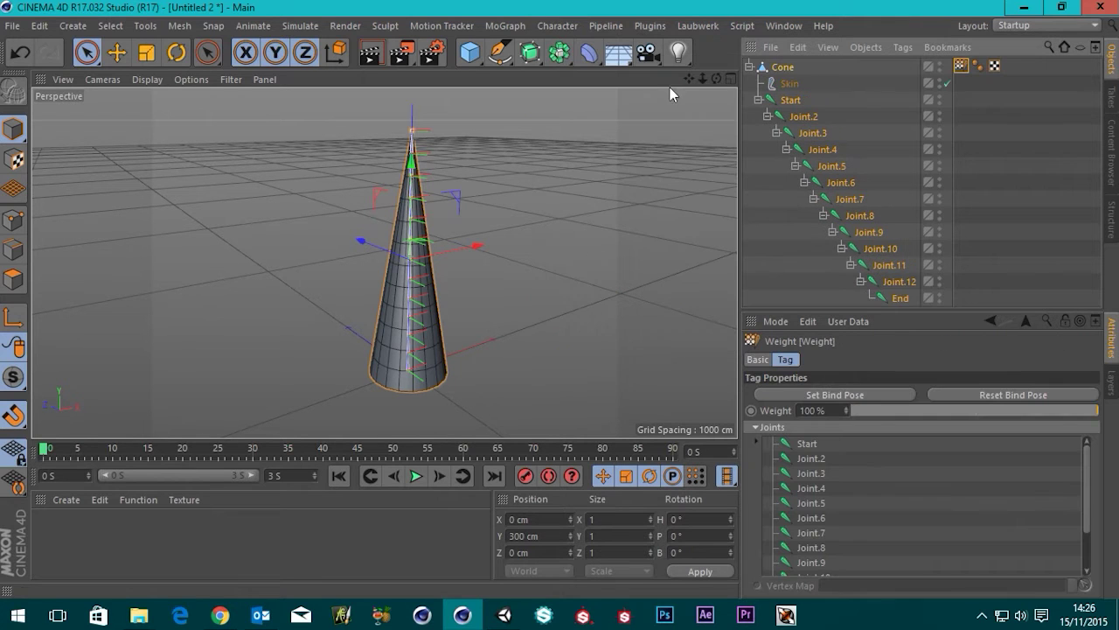
{"action": "left_click", "coordinate": [787, 84]}
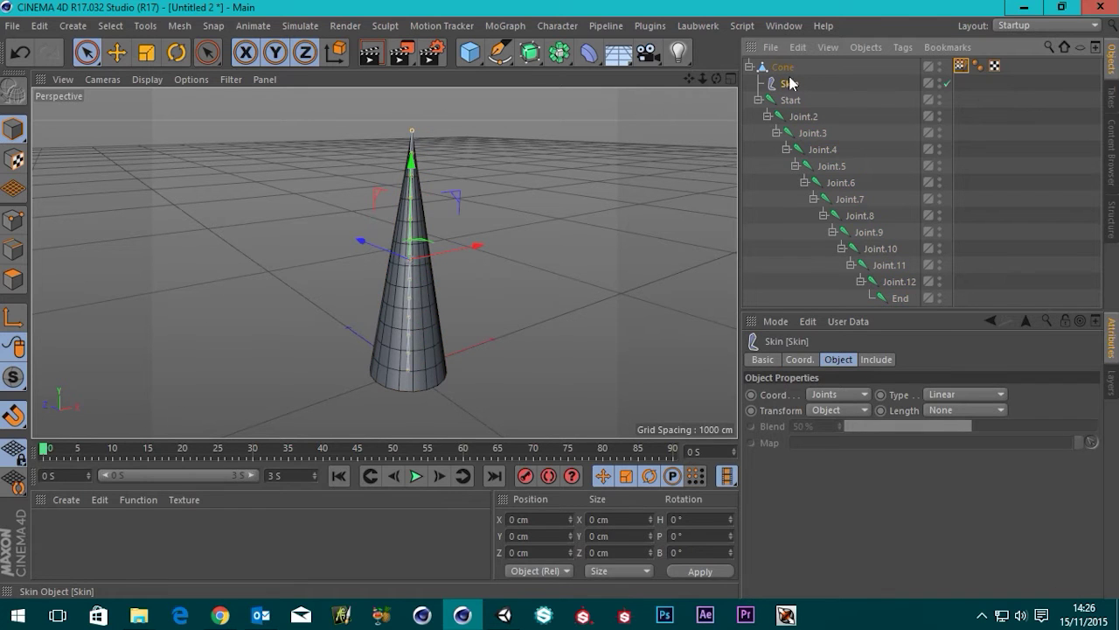
{"action": "left_click", "coordinate": [786, 69]}
{"action": "left_click", "coordinate": [961, 65]}
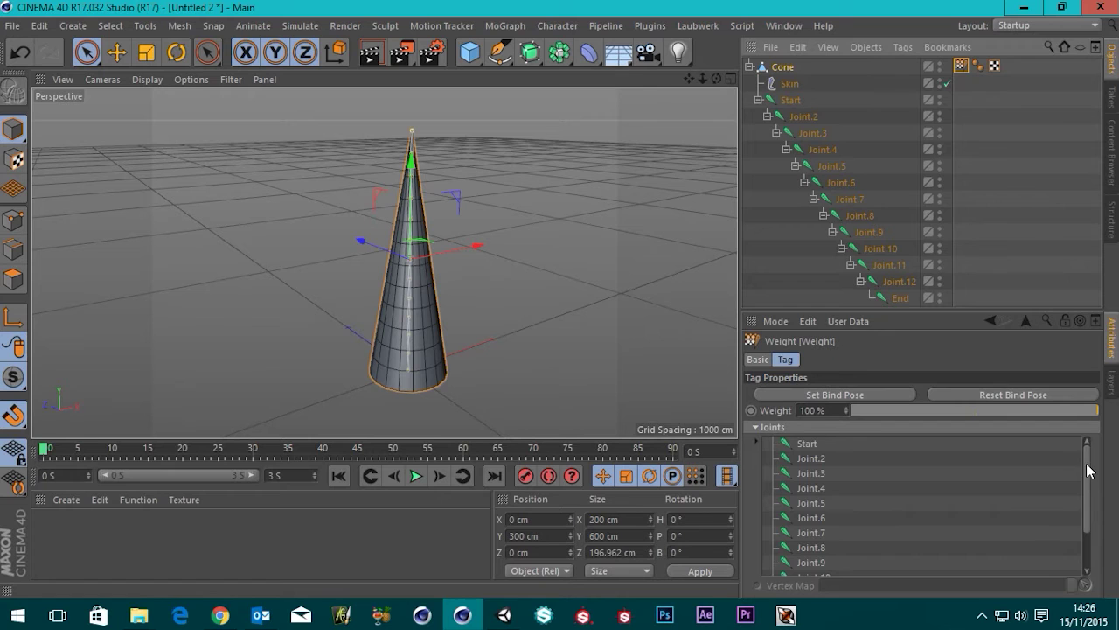
{"action": "mouse_move", "coordinate": [1087, 470]}
{"action": "left_mouse_down"}
{"action": "mouse_move", "coordinate": [1089, 514]}
{"action": "mouse_move", "coordinate": [1088, 450]}
{"action": "left_mouse_up"}
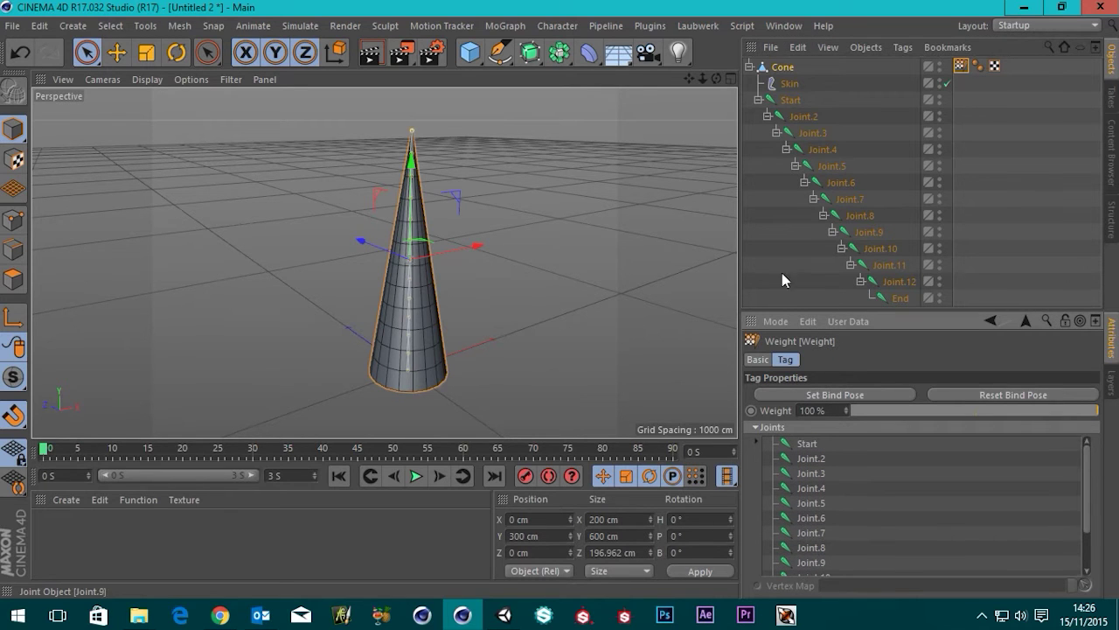
- Select the Start joint, test-drag it sideways, and undo the move
{"action": "left_click", "coordinate": [975, 153]}
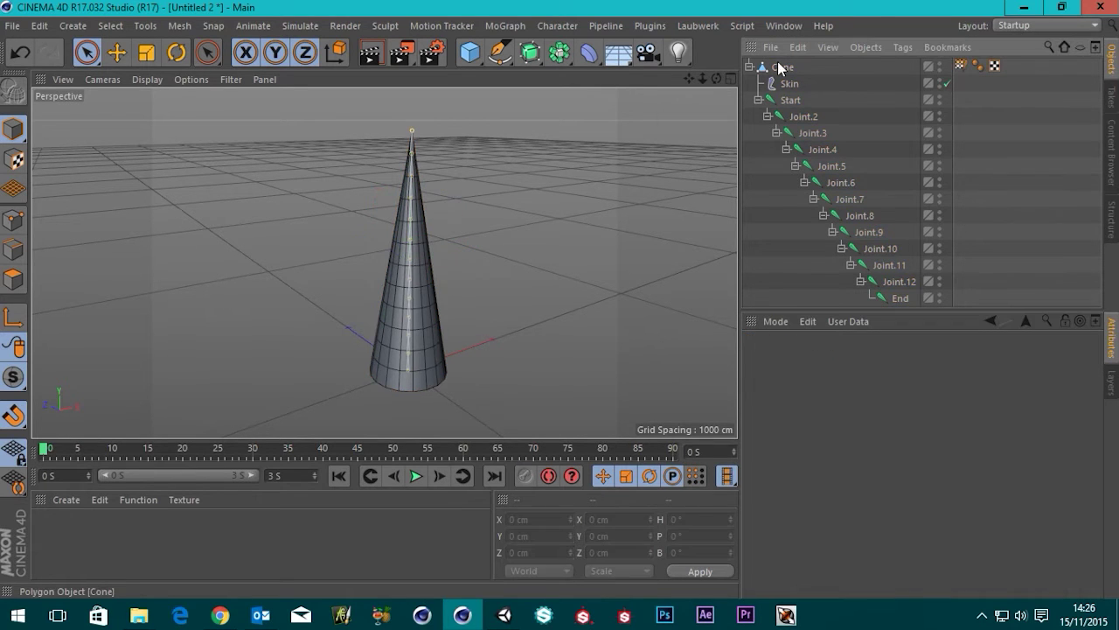
{"action": "left_click", "coordinate": [786, 98]}
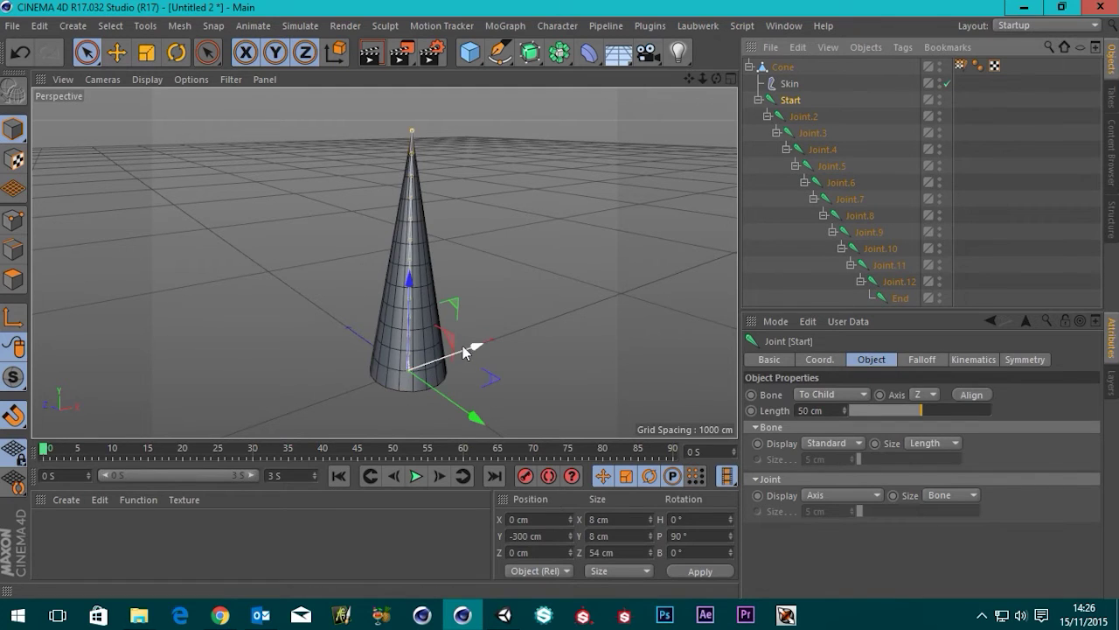
{"action": "left_click_drag", "start_coordinate": [465, 349], "coordinate": [594, 311]}
{"action": "key", "text": "ctrl+z"}
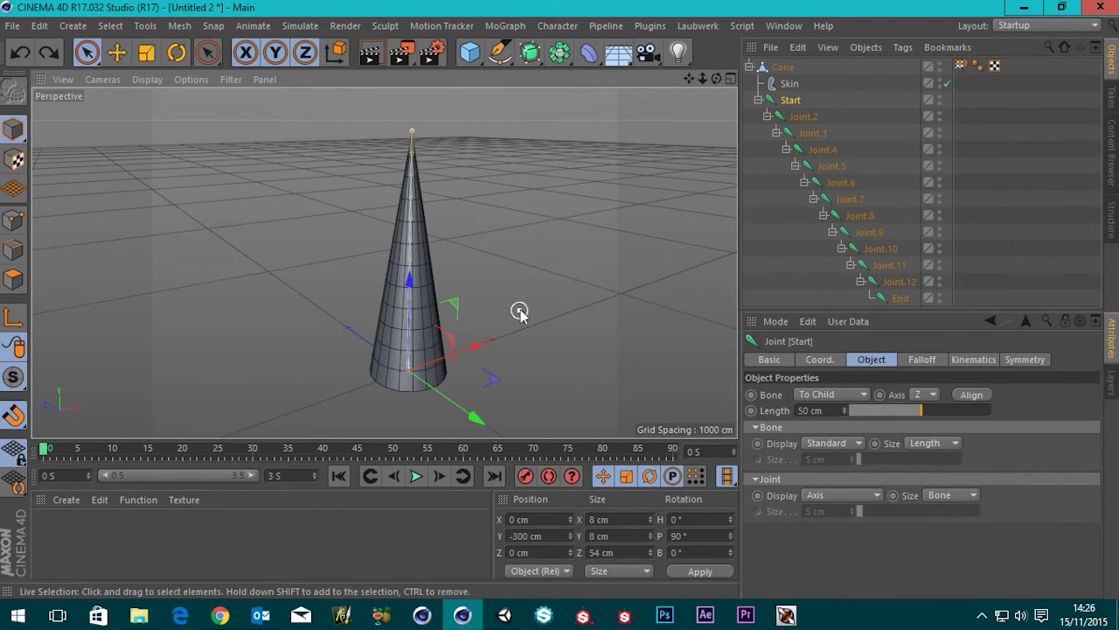
{"action": "scroll", "coordinate": [553, 303], "scroll_direction": "down", "scroll_amount": 2}
{"action": "left_click_drag", "start_coordinate": [549, 310], "coordinate": [504, 292], "text": "alt"}
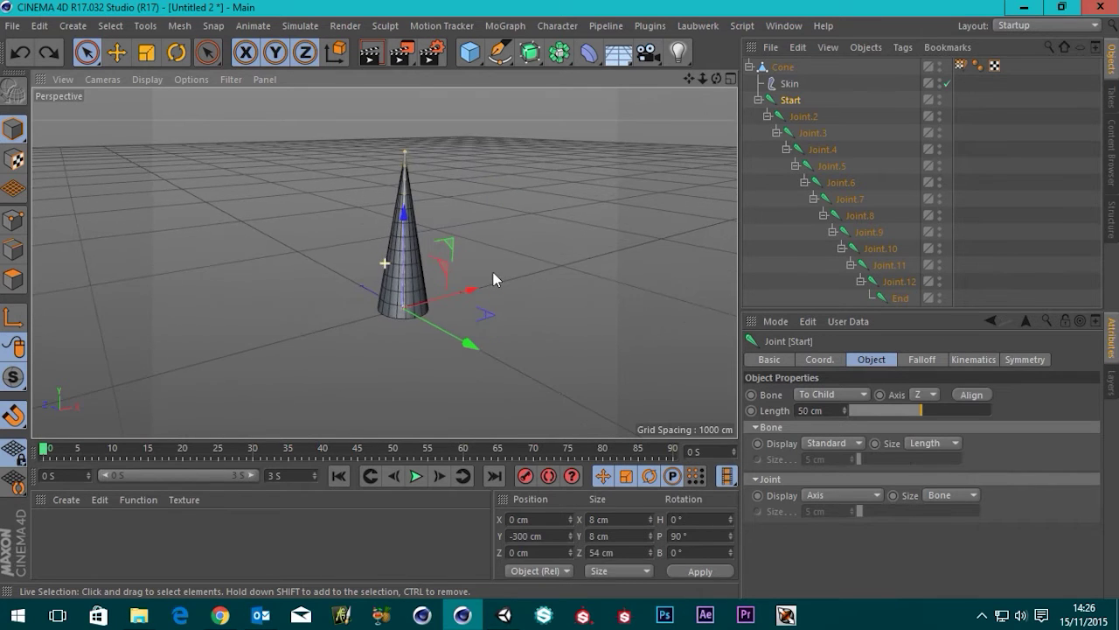
{"action": "scroll", "coordinate": [477, 315], "scroll_direction": "up", "scroll_amount": 2}
{"action": "scroll", "coordinate": [549, 267], "scroll_direction": "down", "scroll_amount": 1}
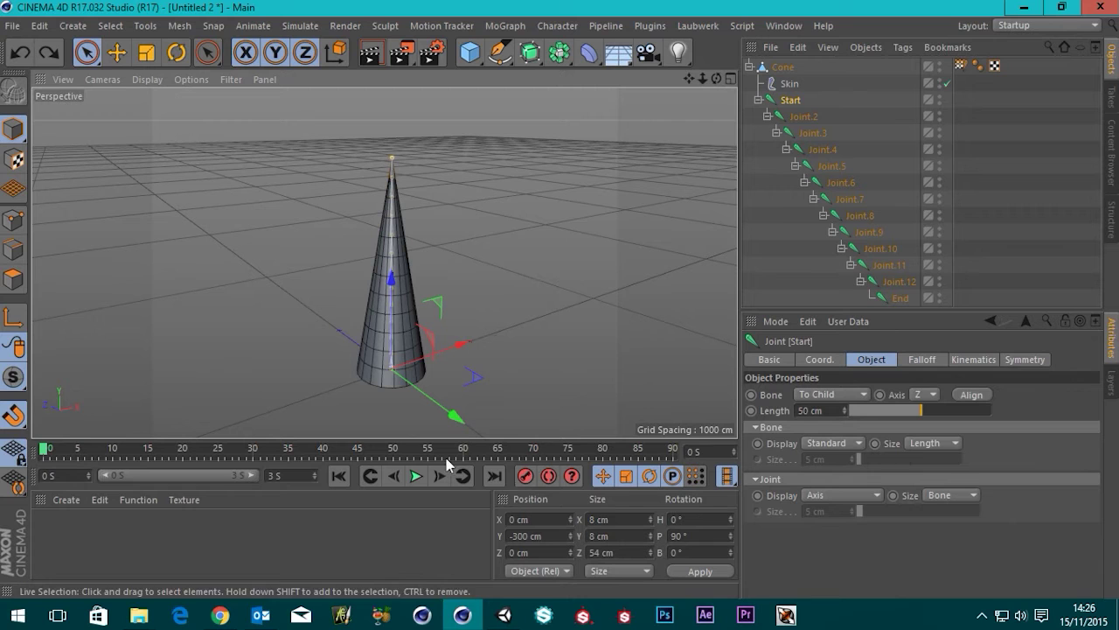
- Key the Start joint at frames 0 and 90, then slide it along X at frame 48
{"action": "left_click", "coordinate": [523, 477]}
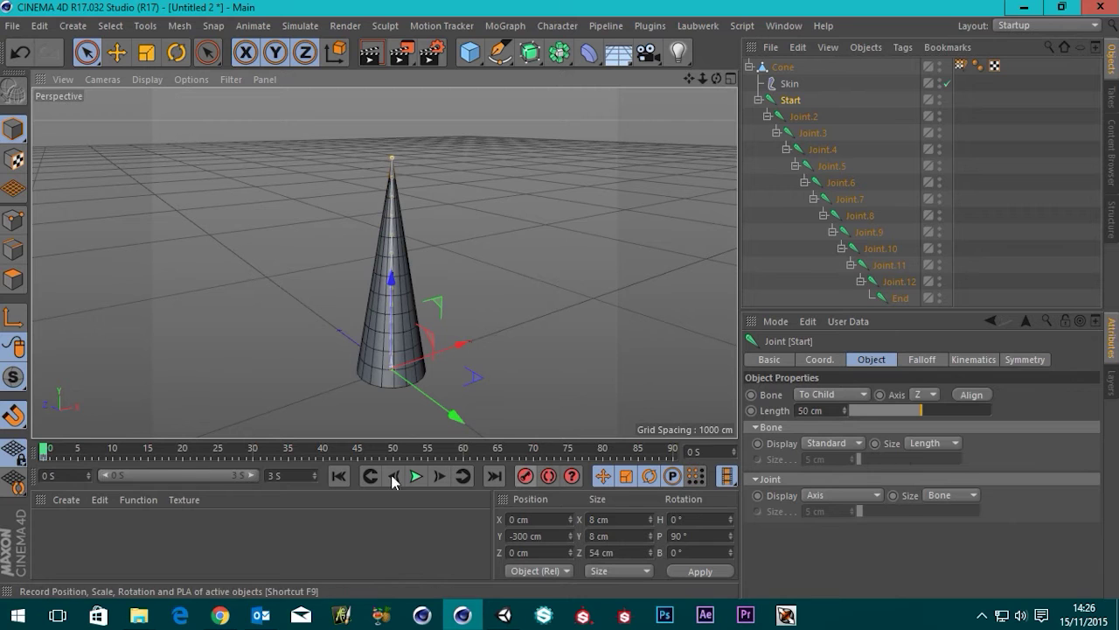
{"action": "left_click", "coordinate": [55, 450]}
{"action": "left_click_drag", "start_coordinate": [59, 454], "coordinate": [674, 453]}
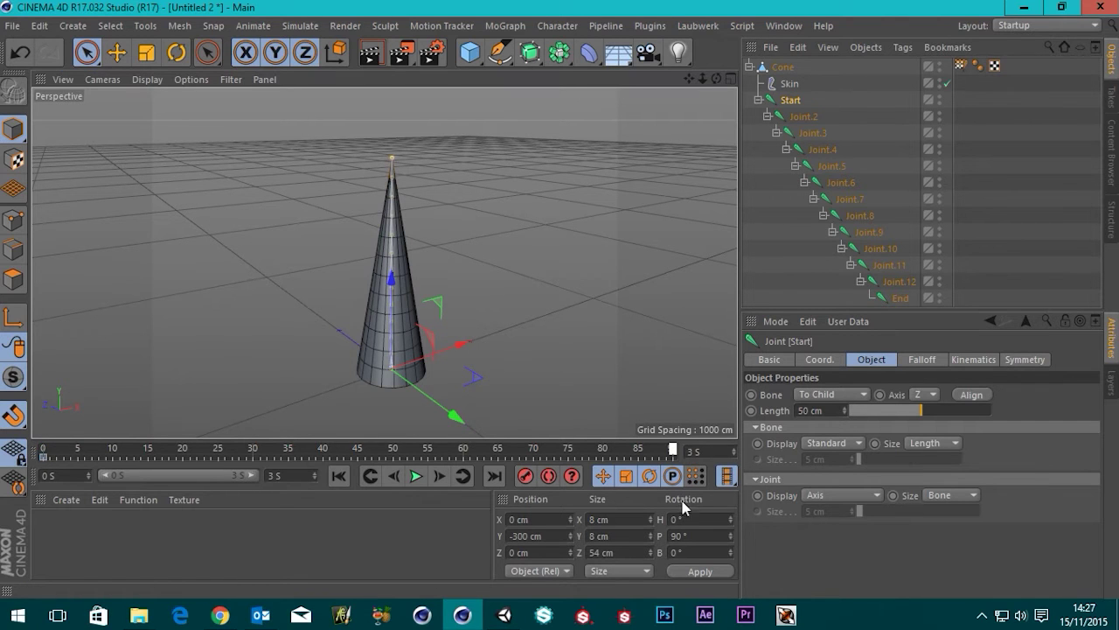
{"action": "left_click", "coordinate": [524, 477]}
{"action": "left_click_drag", "start_coordinate": [676, 453], "coordinate": [381, 455]}
{"action": "left_click_drag", "start_coordinate": [460, 343], "coordinate": [633, 305]}
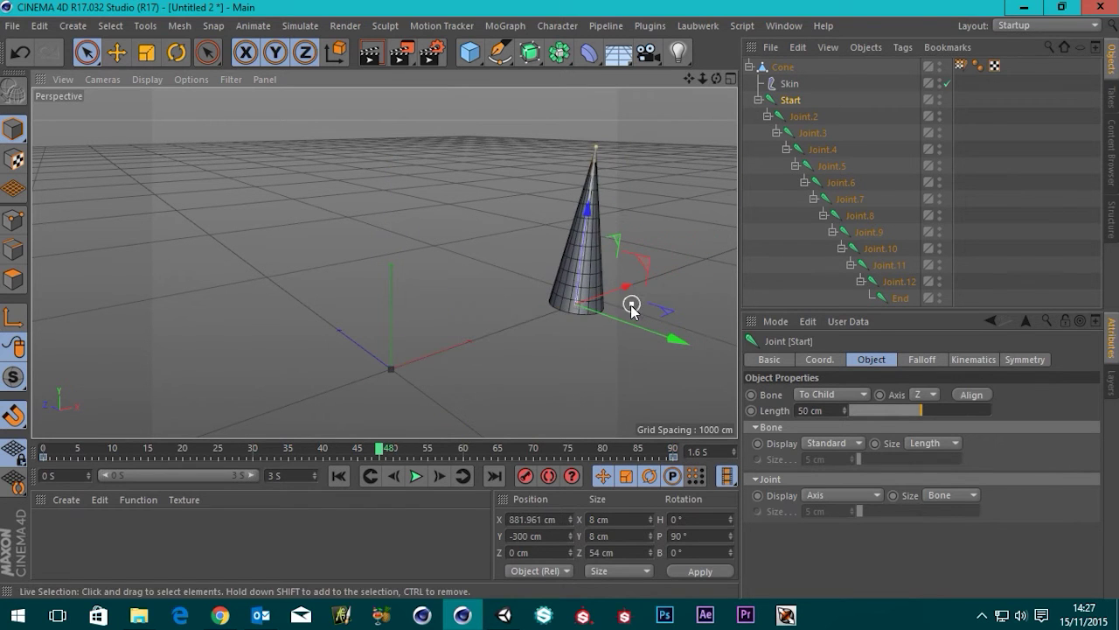
- Play and stop the test animation, undo the last change, and return to frame 0
{"action": "left_click", "coordinate": [339, 475]}
{"action": "left_click", "coordinate": [416, 478]}
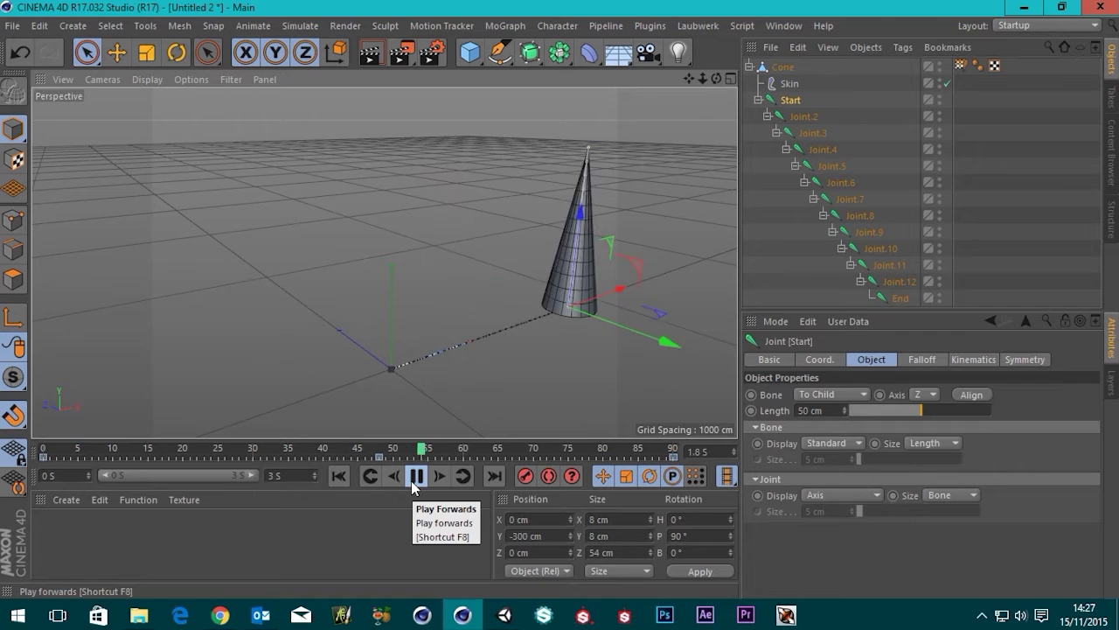
{"action": "left_click", "coordinate": [415, 479]}
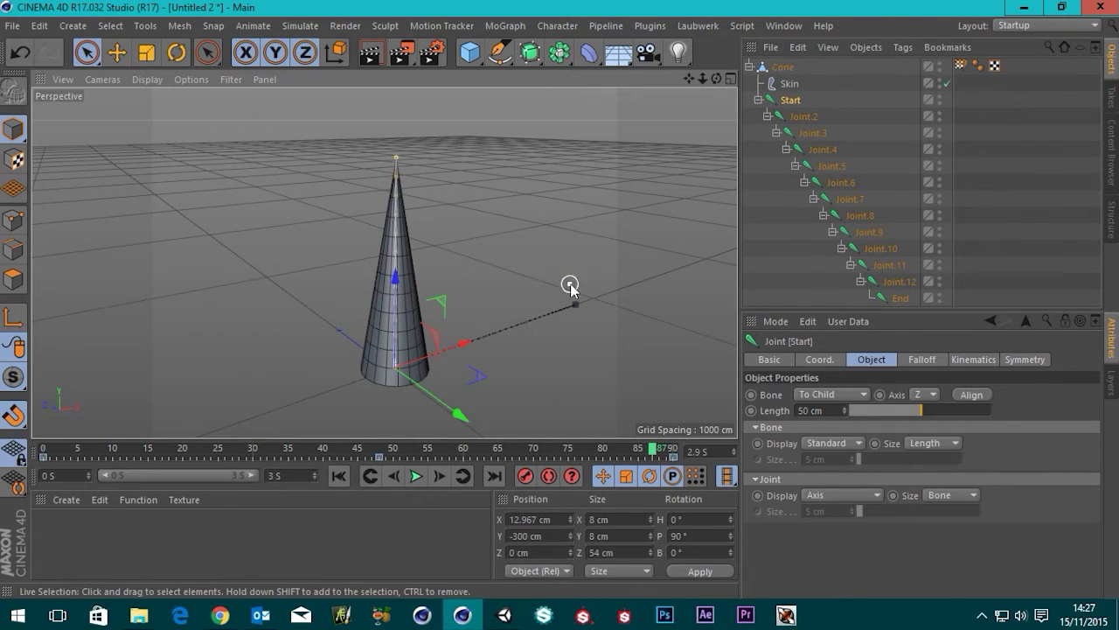
{"action": "key", "text": "ctrl+z"}
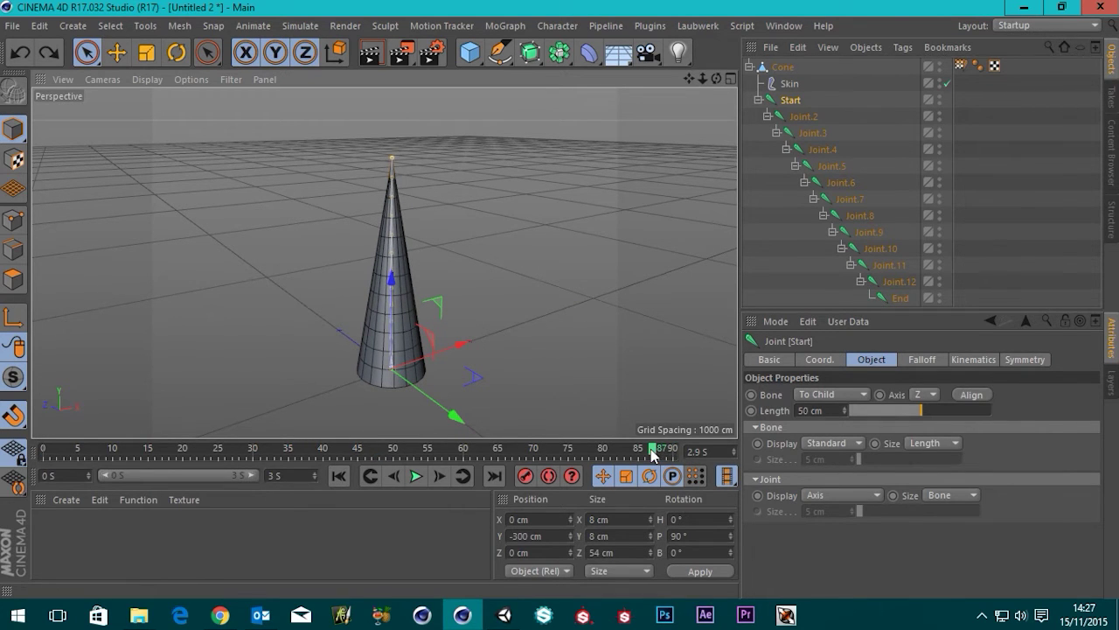
{"action": "left_click_drag", "start_coordinate": [652, 453], "coordinate": [3, 461]}
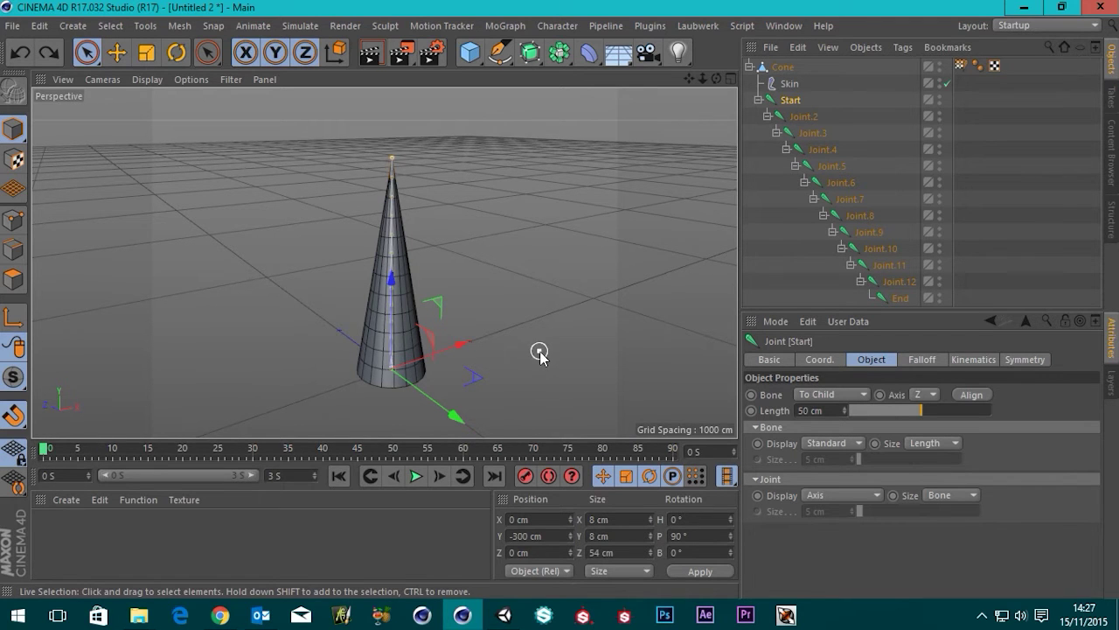
{"action": "left_click_drag", "start_coordinate": [537, 352], "coordinate": [446, 348], "text": "alt"}
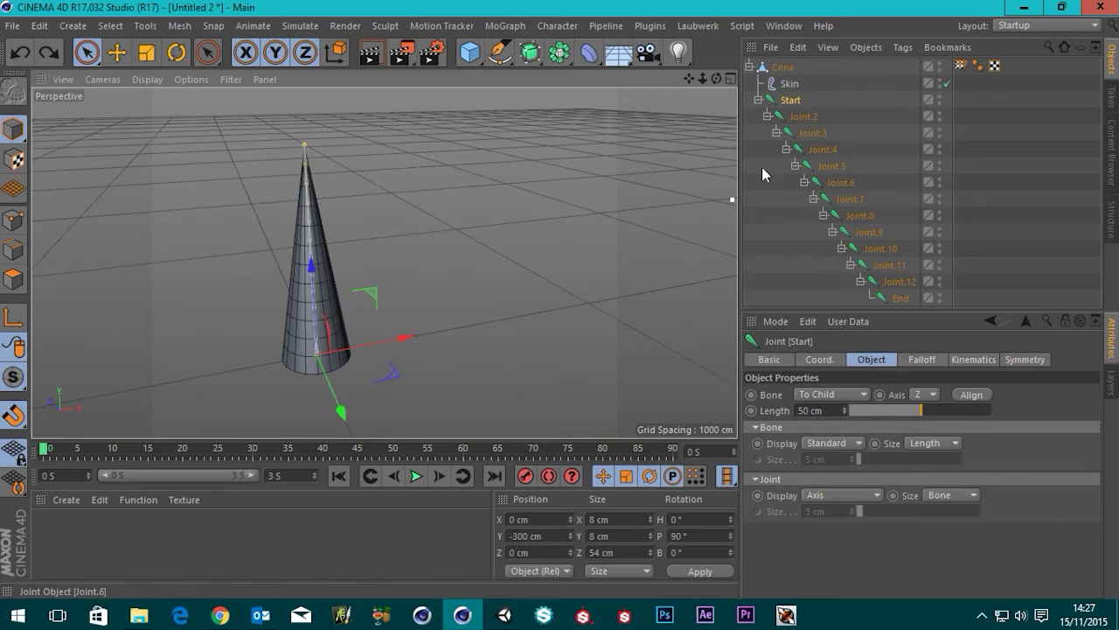
- Add an IK tag to the Start joint from its Character Tags menu
{"action": "left_click", "coordinate": [791, 101]}
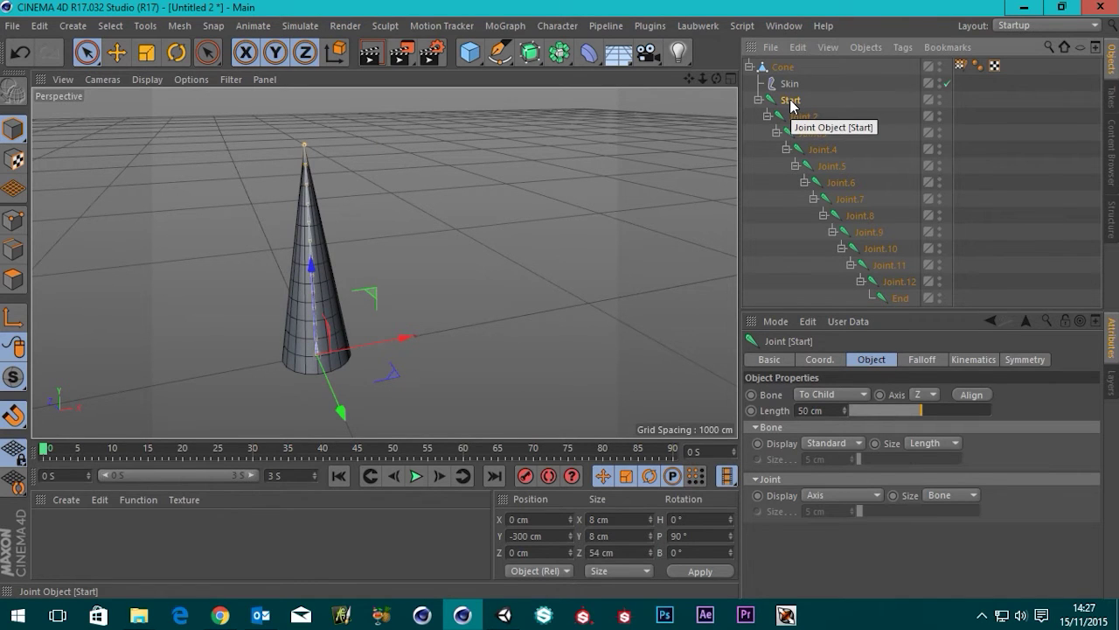
{"action": "right_click", "coordinate": [792, 105]}
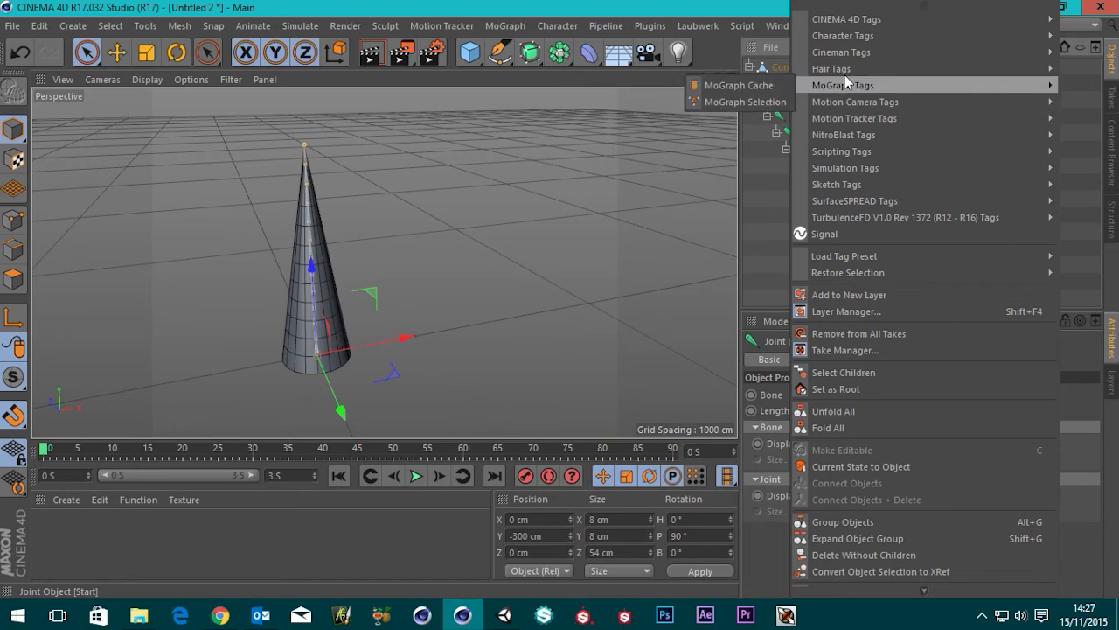
{"action": "mouse_move", "coordinate": [845, 39]}
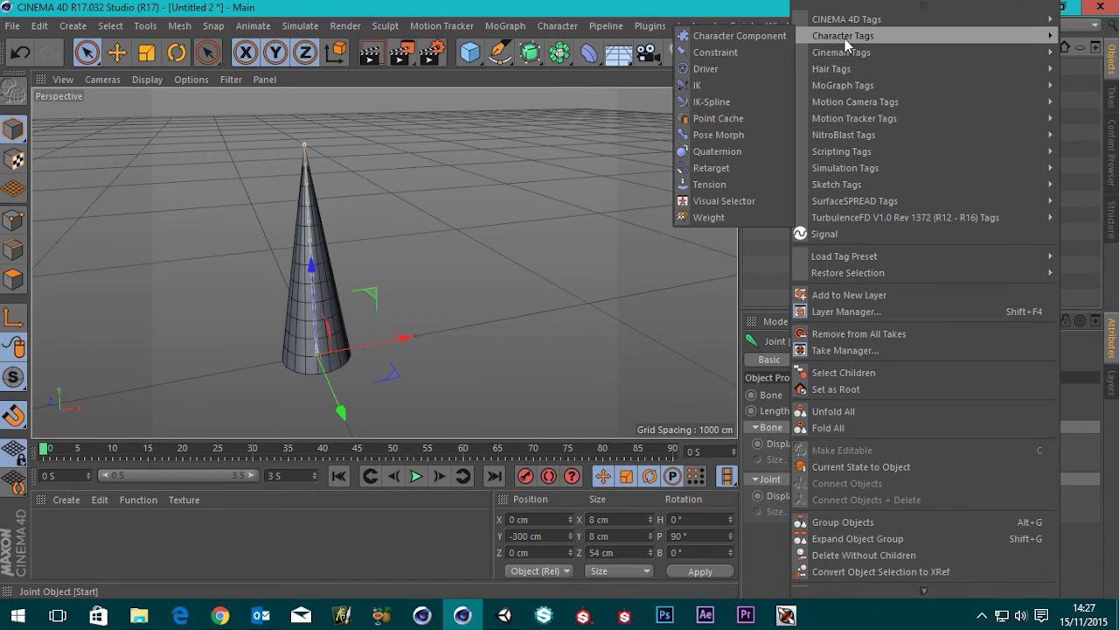
{"action": "left_click", "coordinate": [694, 85]}
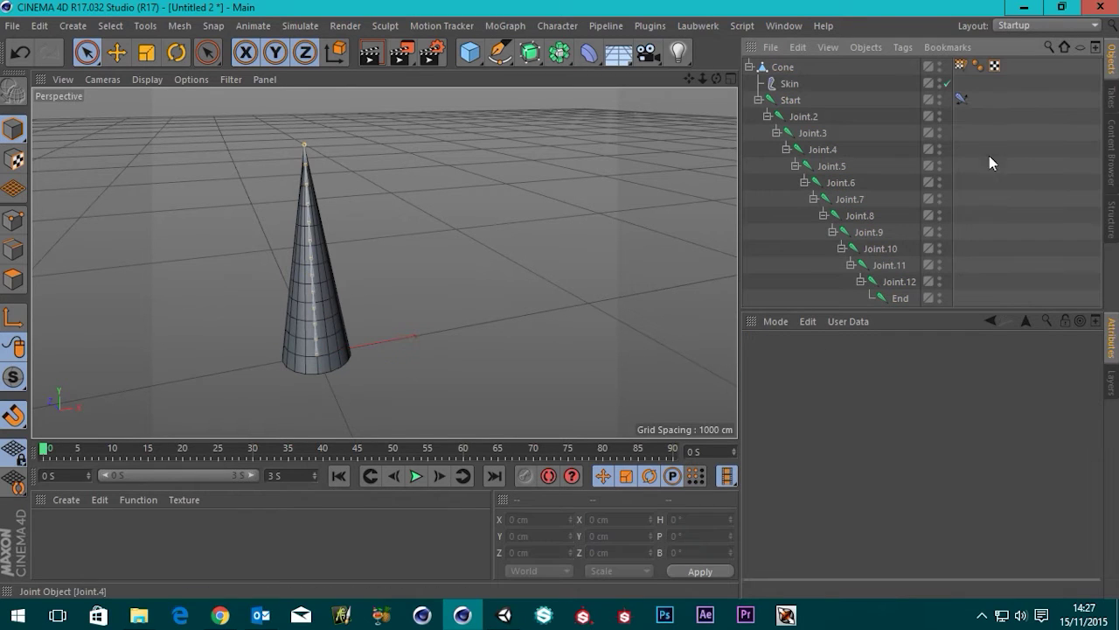
- Set the IK tag's End field to the End joint
{"action": "left_click", "coordinate": [962, 100]}
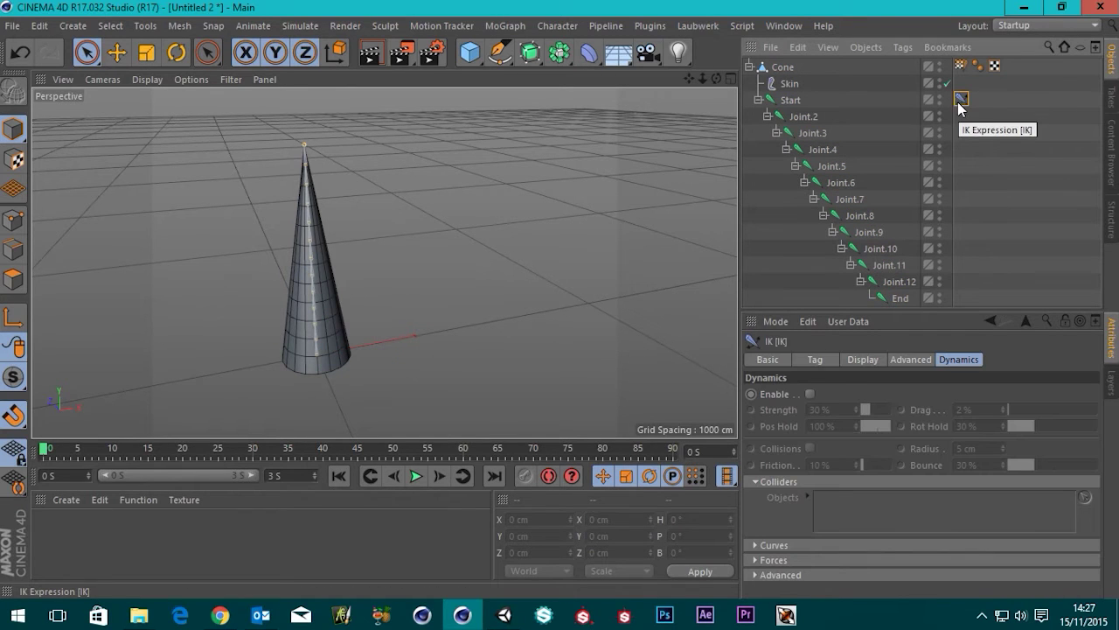
{"action": "left_click", "coordinate": [810, 359]}
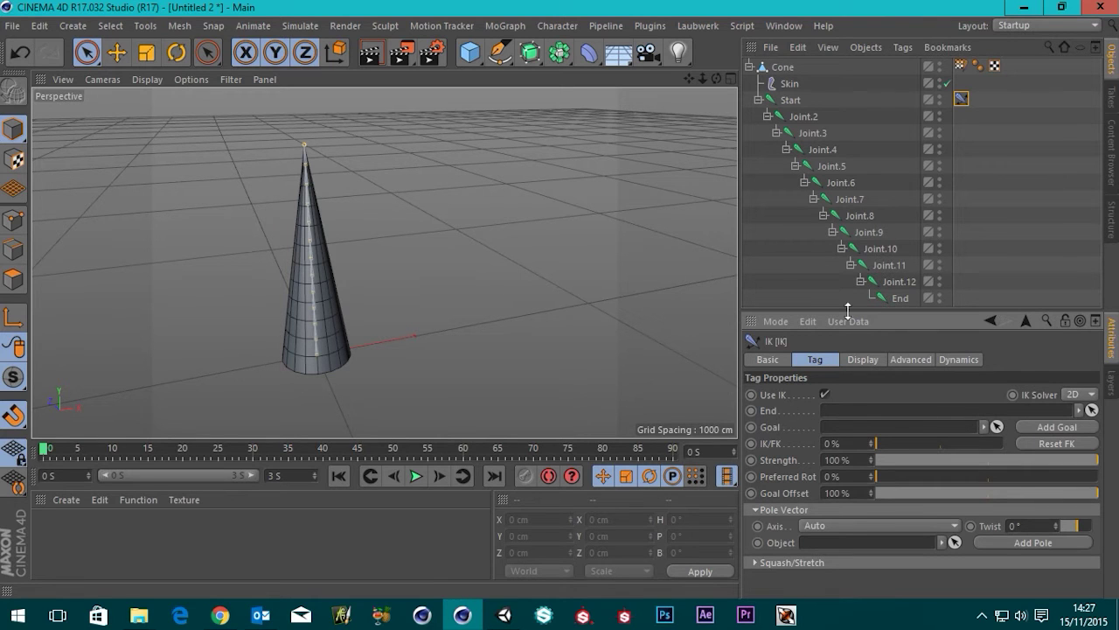
{"action": "left_click", "coordinate": [901, 300]}
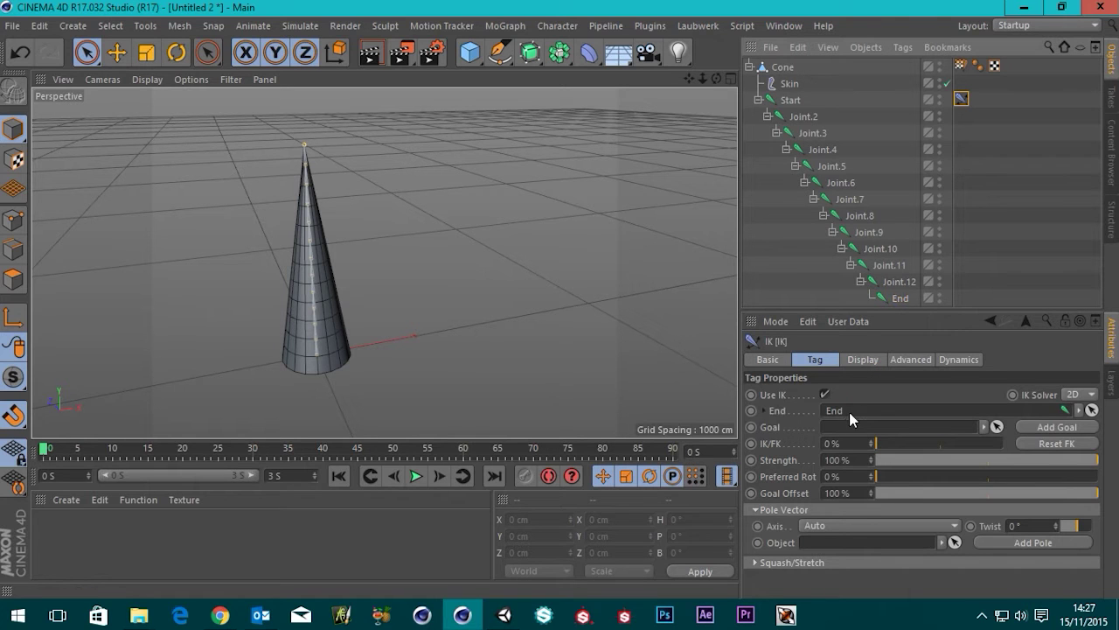
{"action": "left_click", "coordinate": [901, 299]}
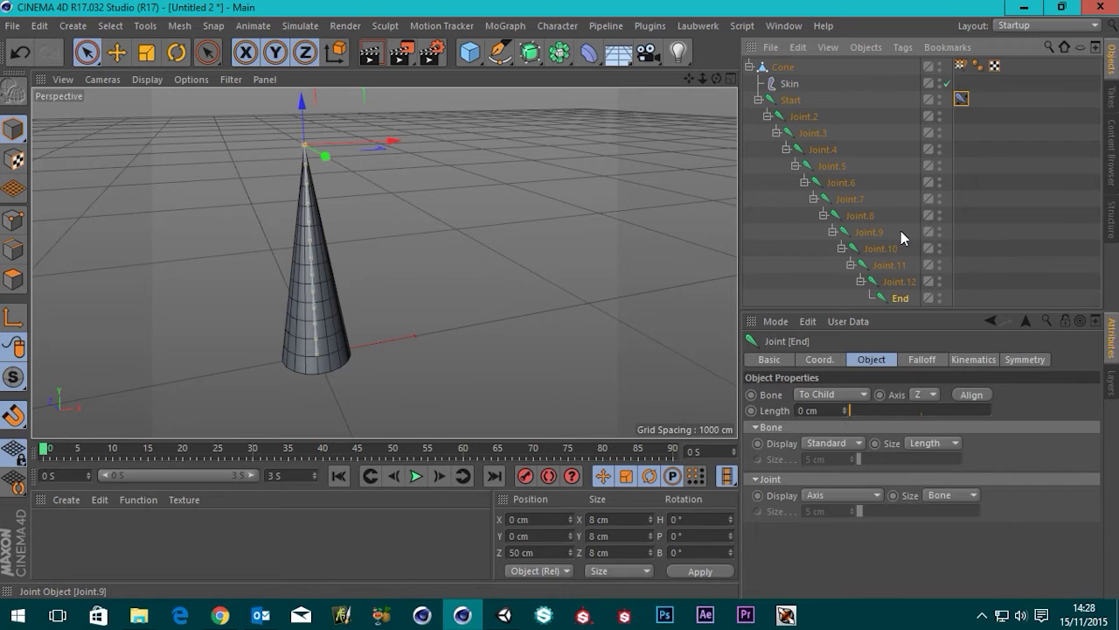
{"action": "left_click", "coordinate": [1008, 254]}
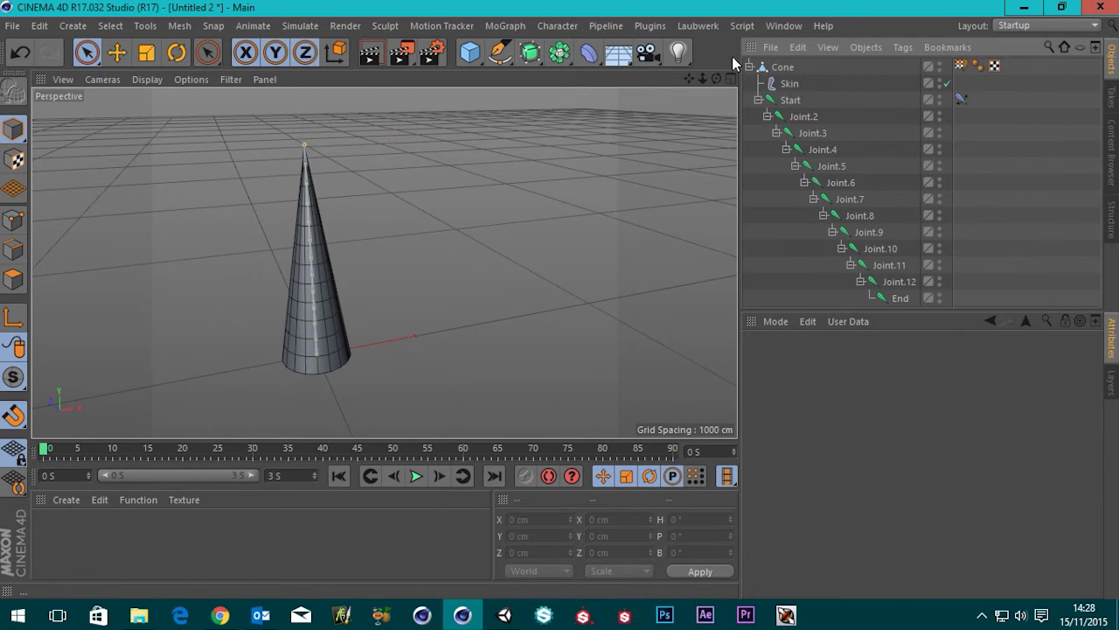
- Turn on Dynamics in the Start joint's IK tag
{"action": "left_click", "coordinate": [961, 100]}
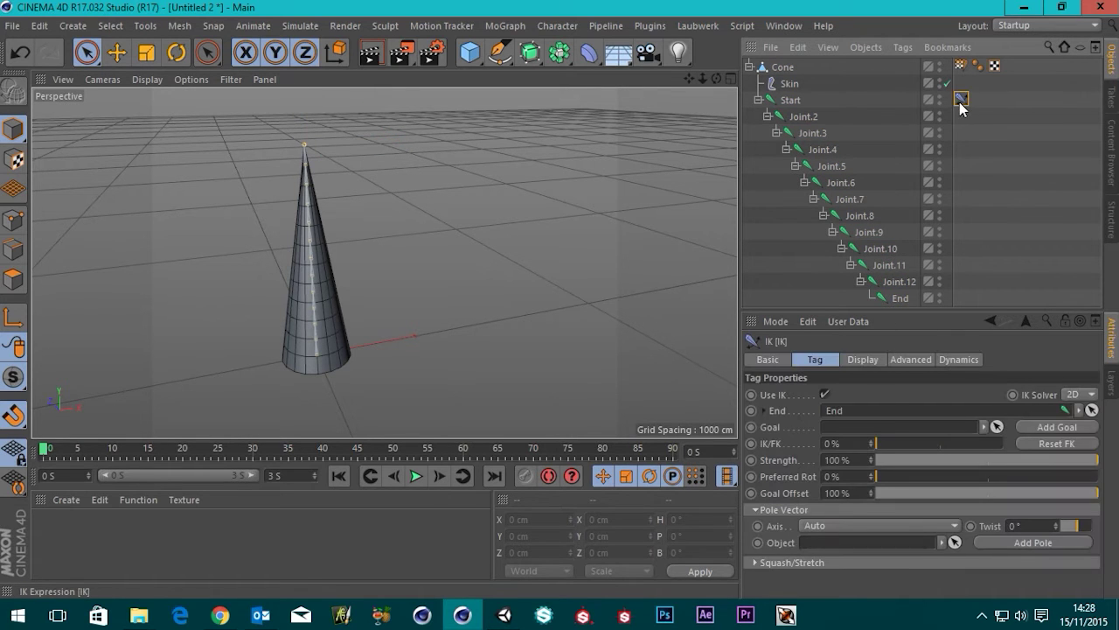
{"action": "left_click", "coordinate": [959, 359]}
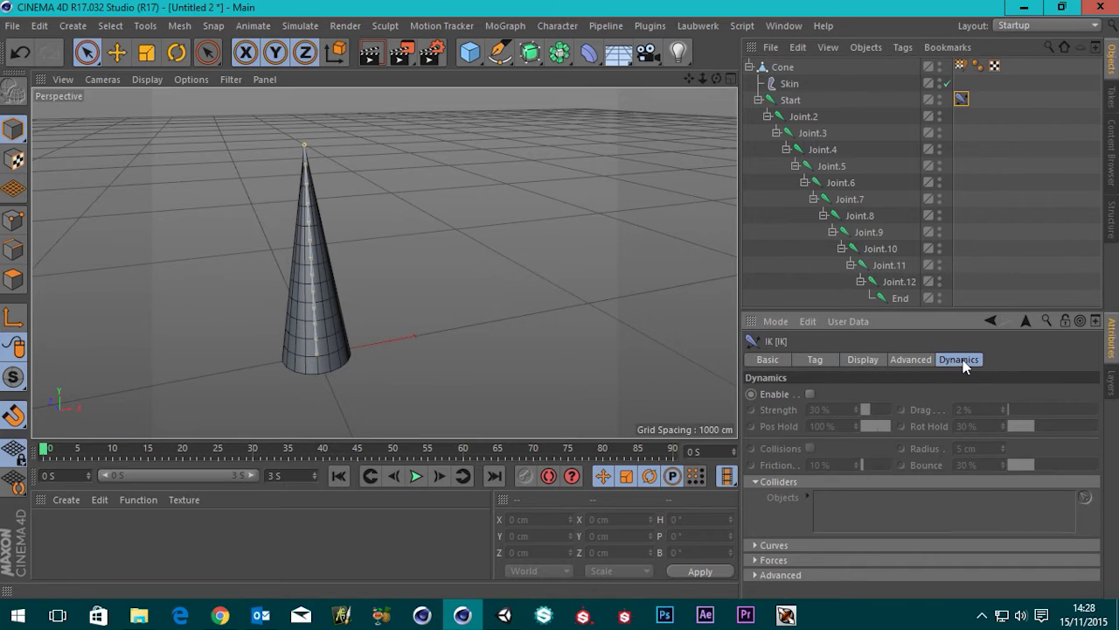
{"action": "left_click", "coordinate": [809, 395]}
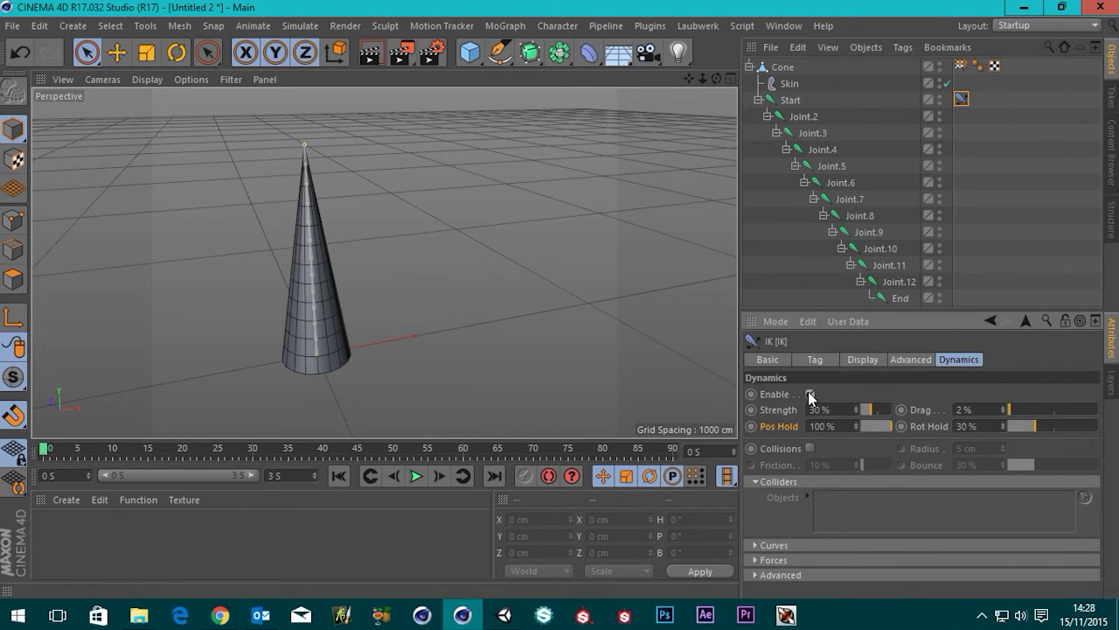
{"action": "left_click", "coordinate": [1042, 244]}
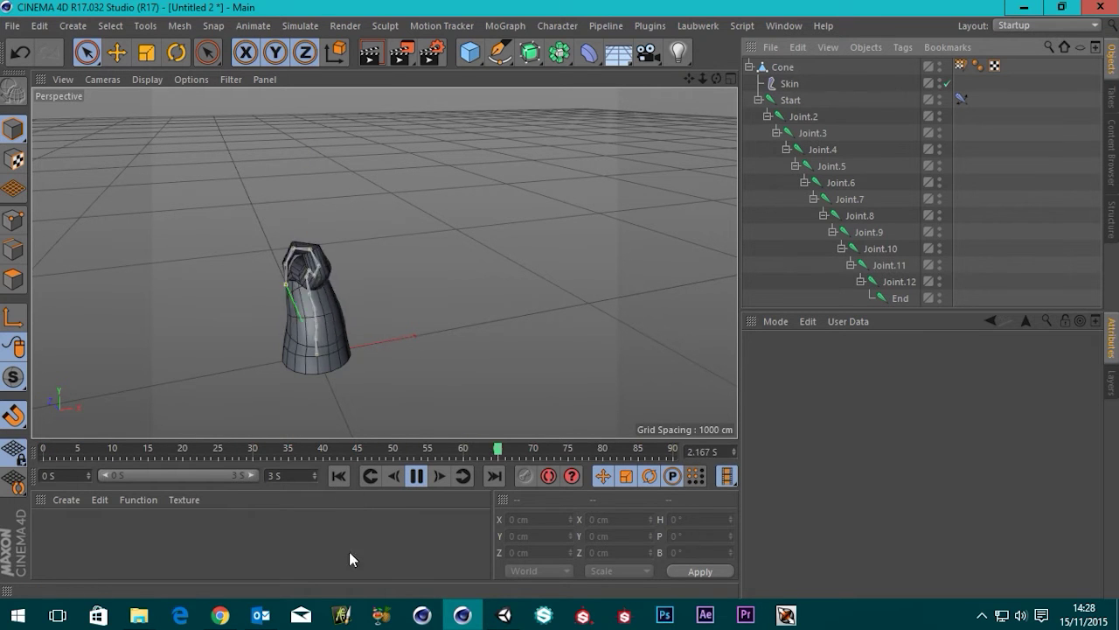
- Pause the bending cone animation and rewind it to frame 0
{"action": "left_click_drag", "start_coordinate": [420, 354], "coordinate": [542, 314], "text": "alt"}
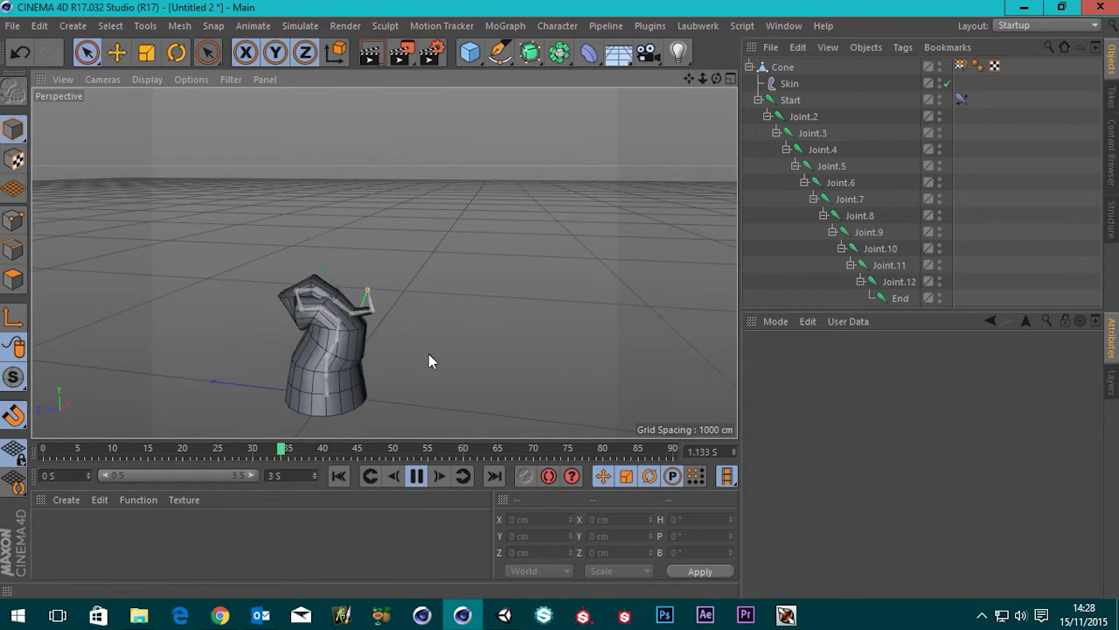
{"action": "left_click_drag", "start_coordinate": [429, 354], "coordinate": [479, 366], "text": "alt"}
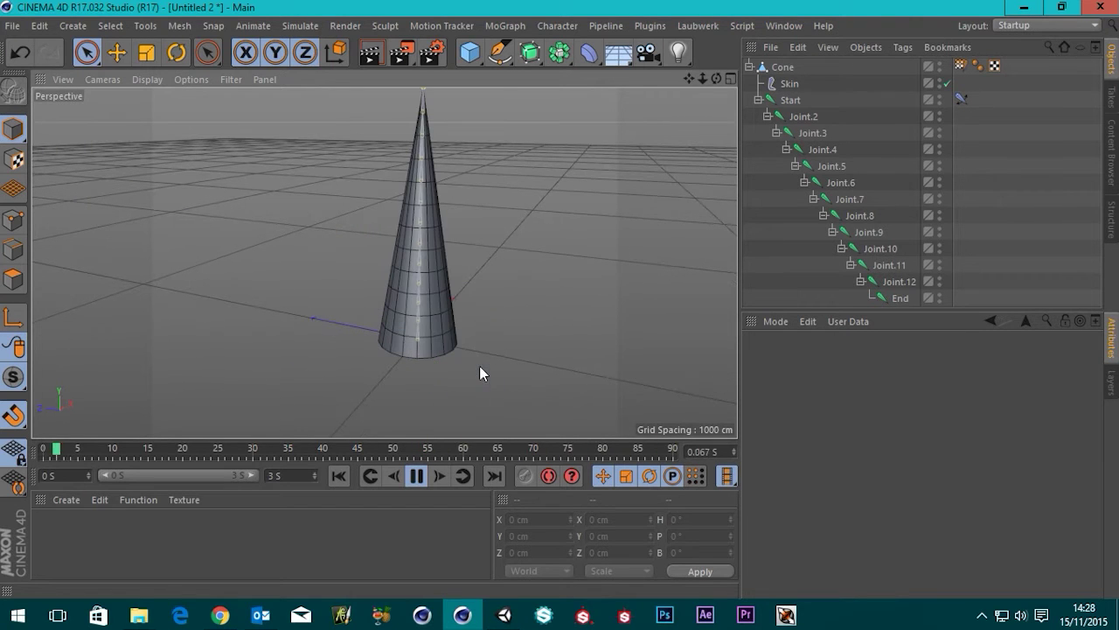
{"action": "left_click", "coordinate": [416, 481]}
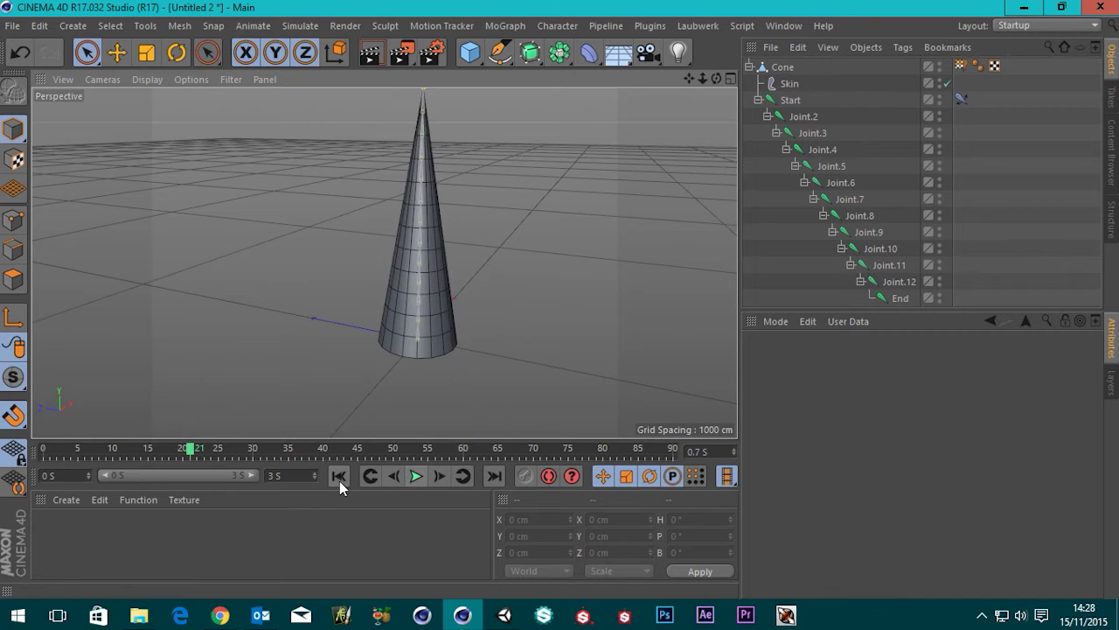
{"action": "left_click", "coordinate": [338, 477]}
{"action": "scroll", "coordinate": [517, 291], "scroll_direction": "down", "scroll_amount": 3}
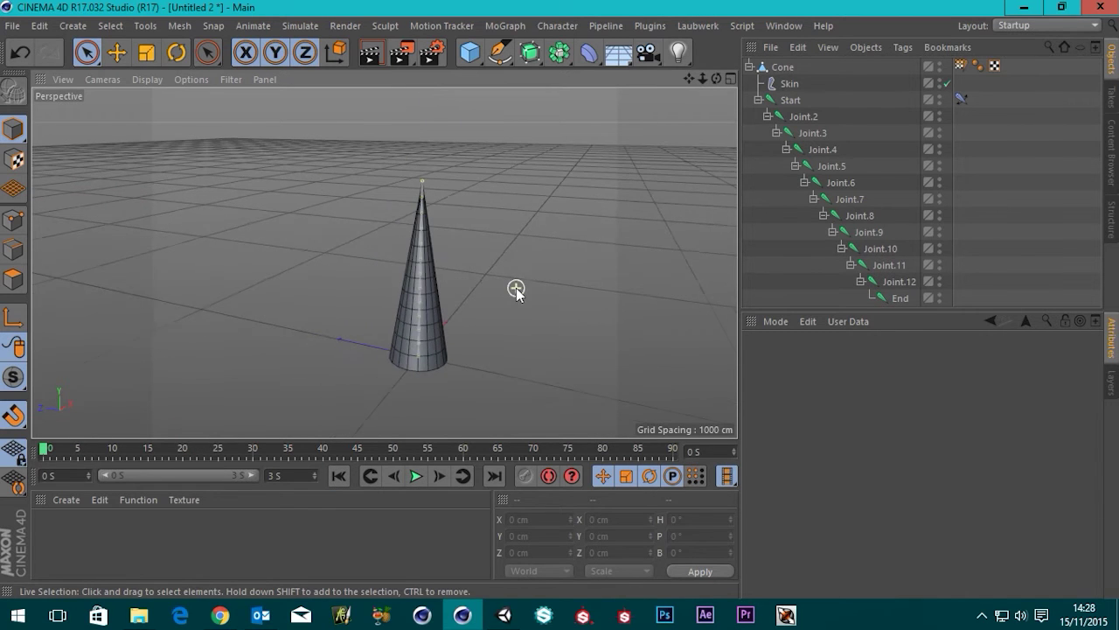
{"action": "middle_click_drag", "start_coordinate": [507, 300], "coordinate": [445, 303], "text": "alt"}
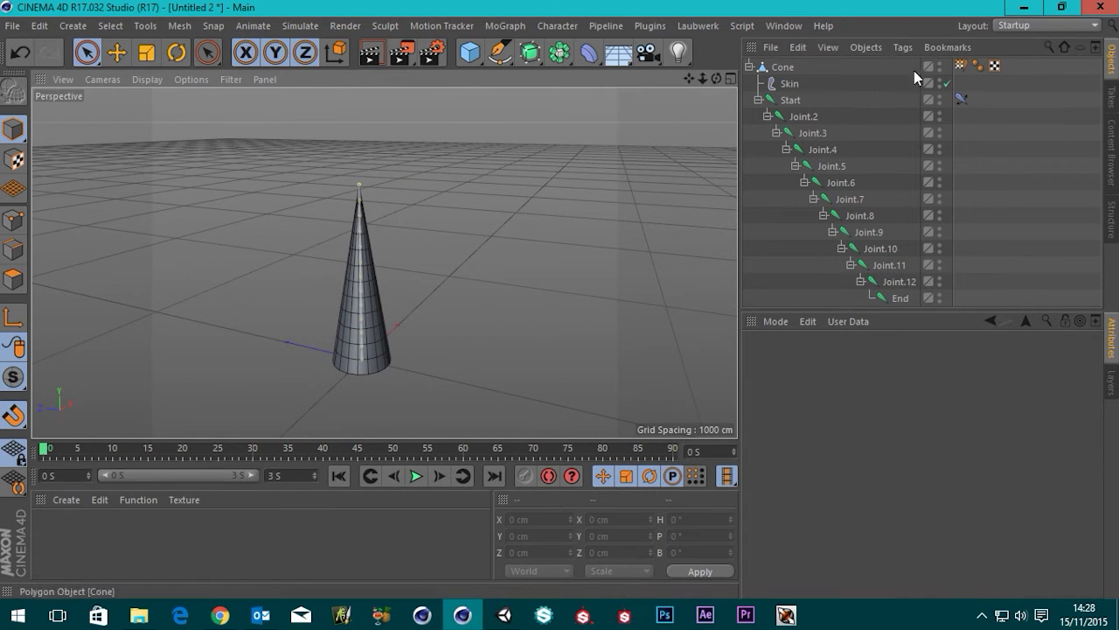
- Play the animation, try IK Strength at 50%, 60% and 75%, then reset it to 30%
{"action": "left_click", "coordinate": [962, 100]}
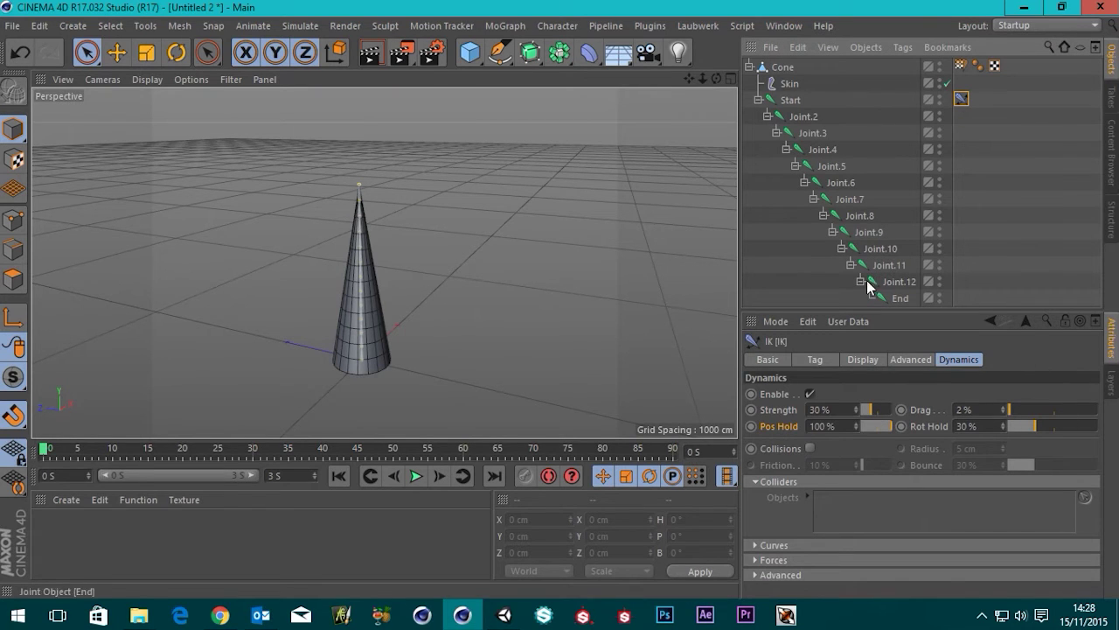
{"action": "left_click", "coordinate": [417, 475]}
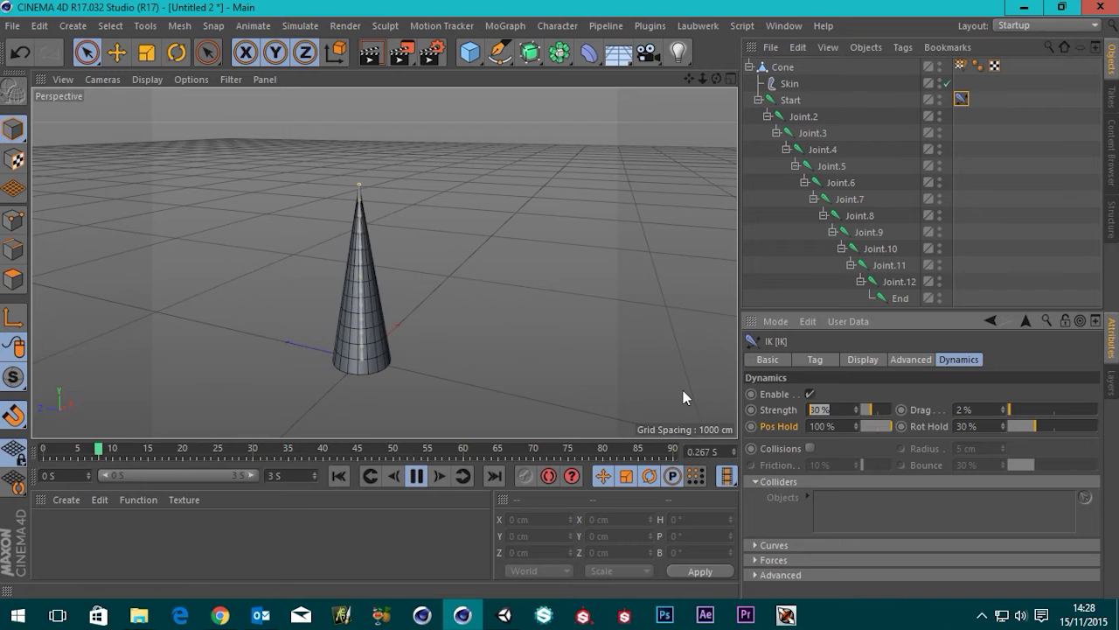
{"action": "type", "text": "50"}
{"action": "key", "text": "Return"}
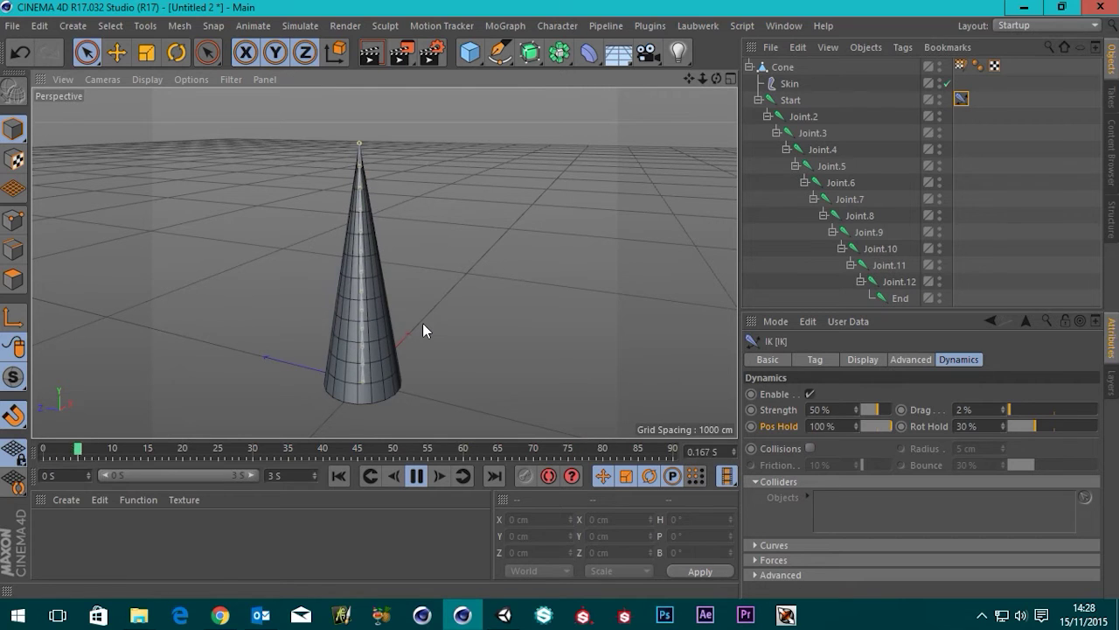
{"action": "left_click_drag", "start_coordinate": [432, 334], "coordinate": [518, 347], "text": "alt"}
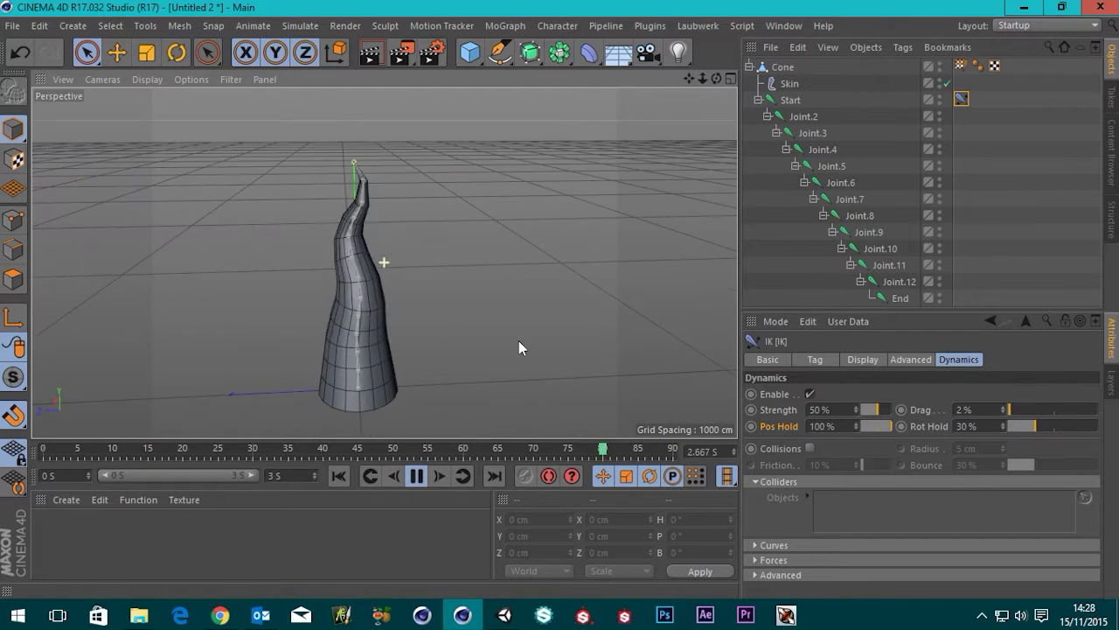
{"action": "left_click", "coordinate": [826, 409]}
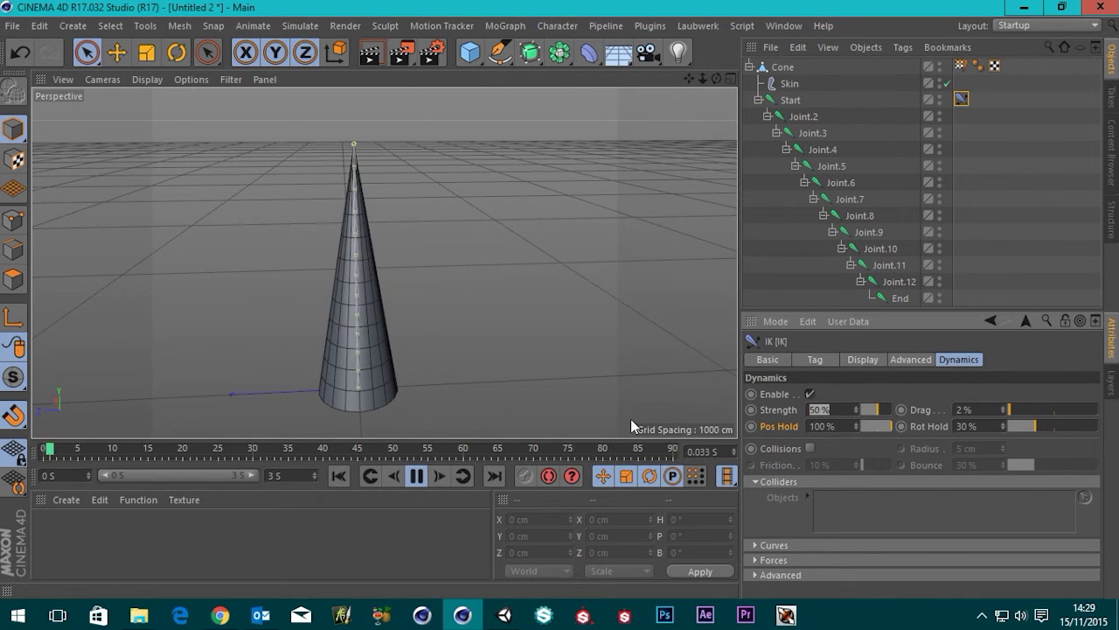
{"action": "type", "text": "60"}
{"action": "key", "text": "Return"}
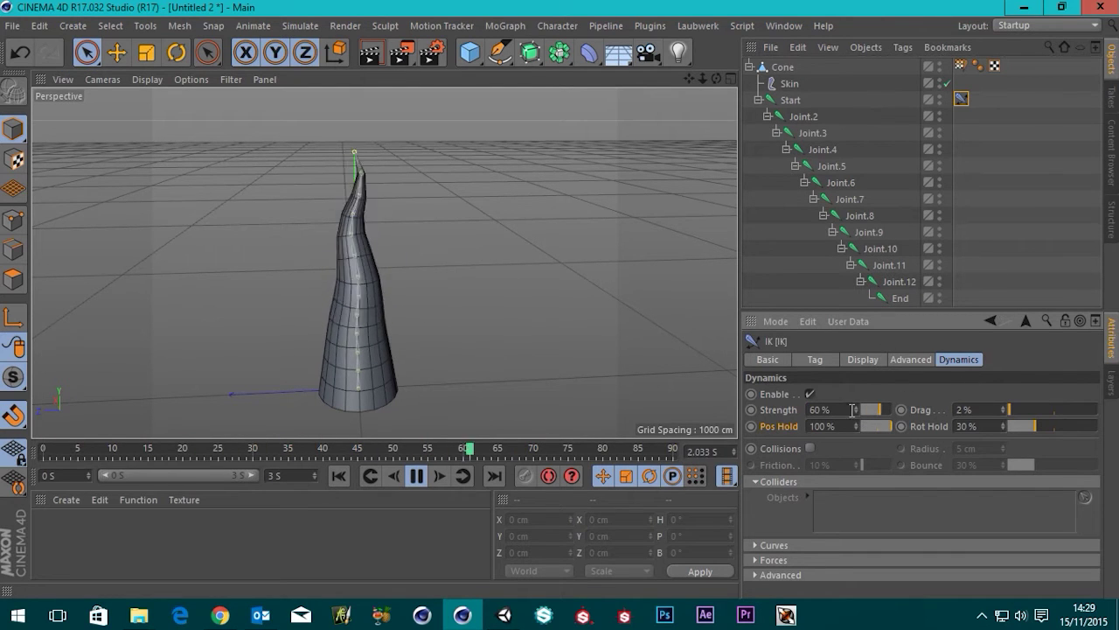
{"action": "type", "text": "75"}
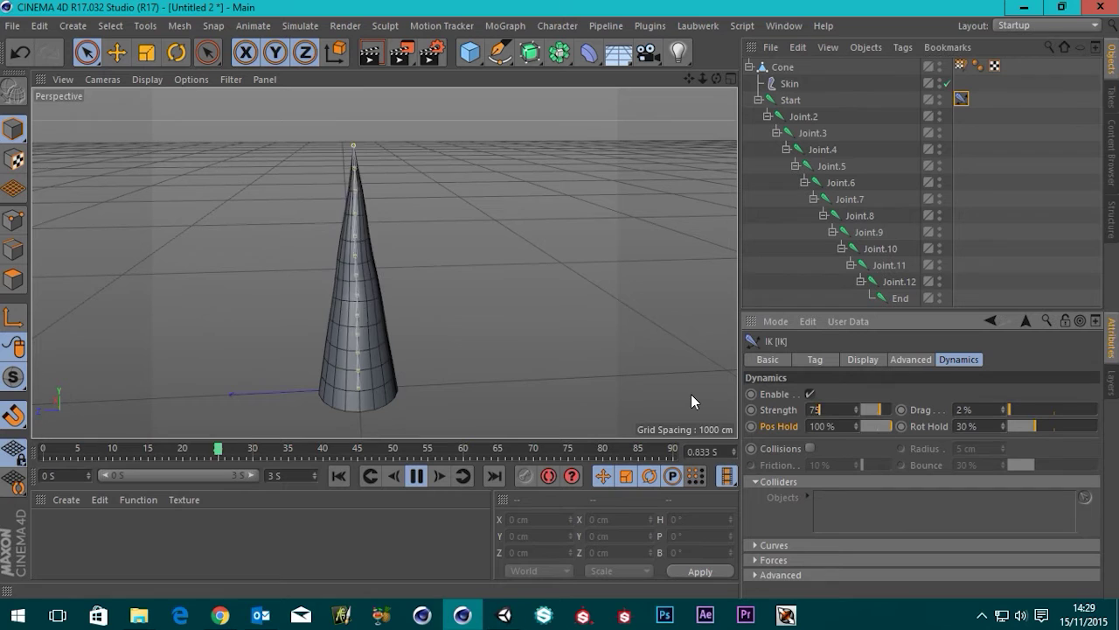
{"action": "key", "text": "Return"}
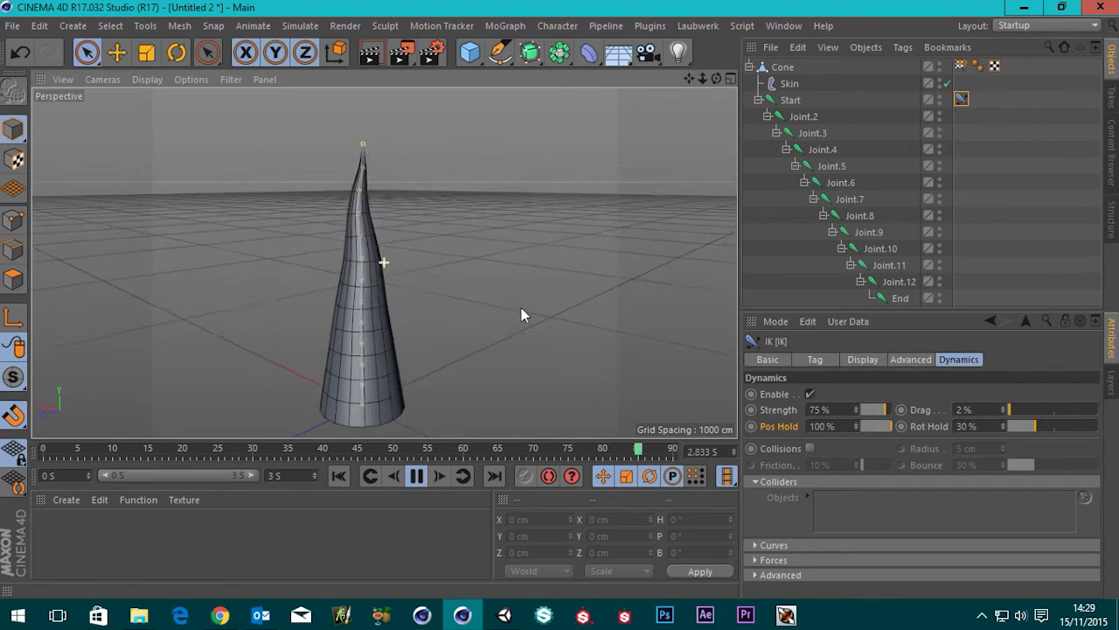
{"action": "right_click", "coordinate": [787, 411]}
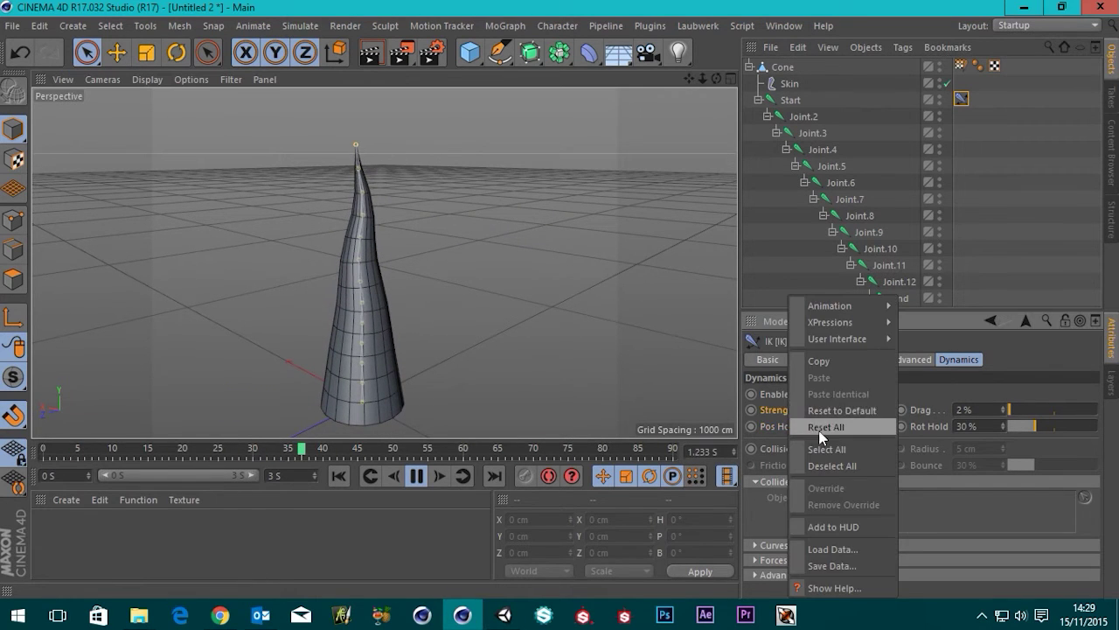
{"action": "left_click", "coordinate": [825, 410]}
- Try Pos Hold at 90%, then at 98%
{"action": "double_click", "coordinate": [822, 426]}
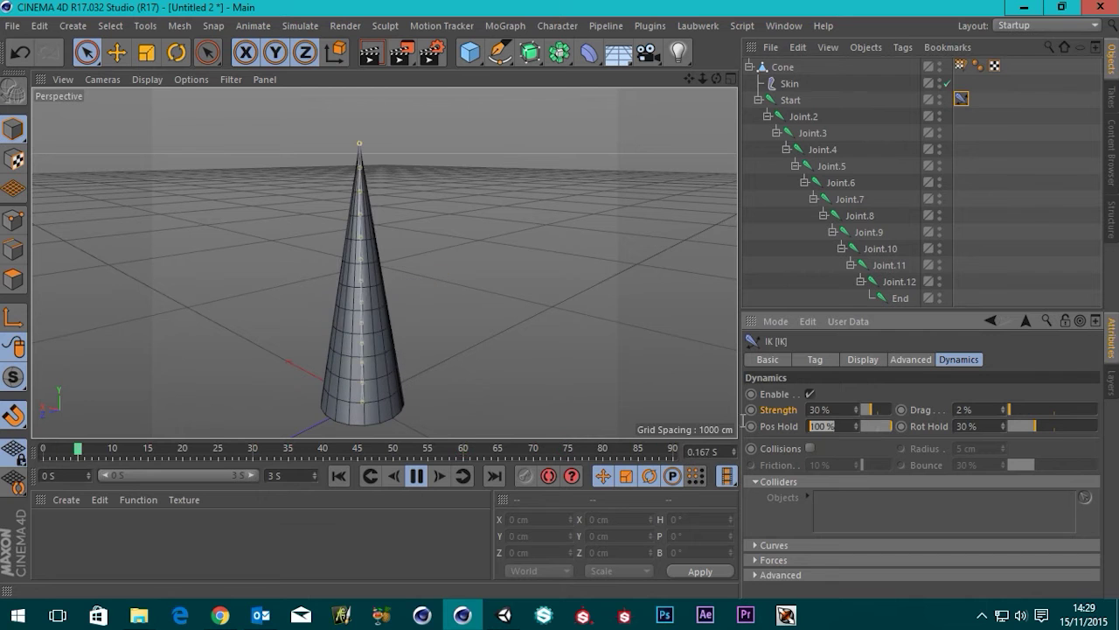
{"action": "type", "text": "90"}
{"action": "key", "text": "Return"}
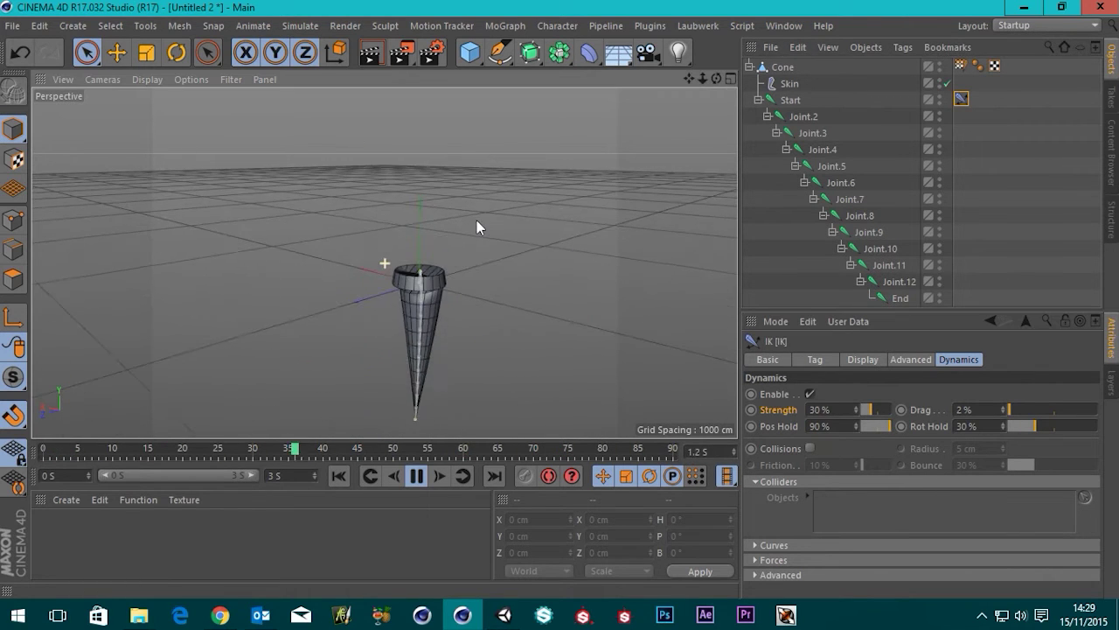
{"action": "left_click", "coordinate": [838, 423]}
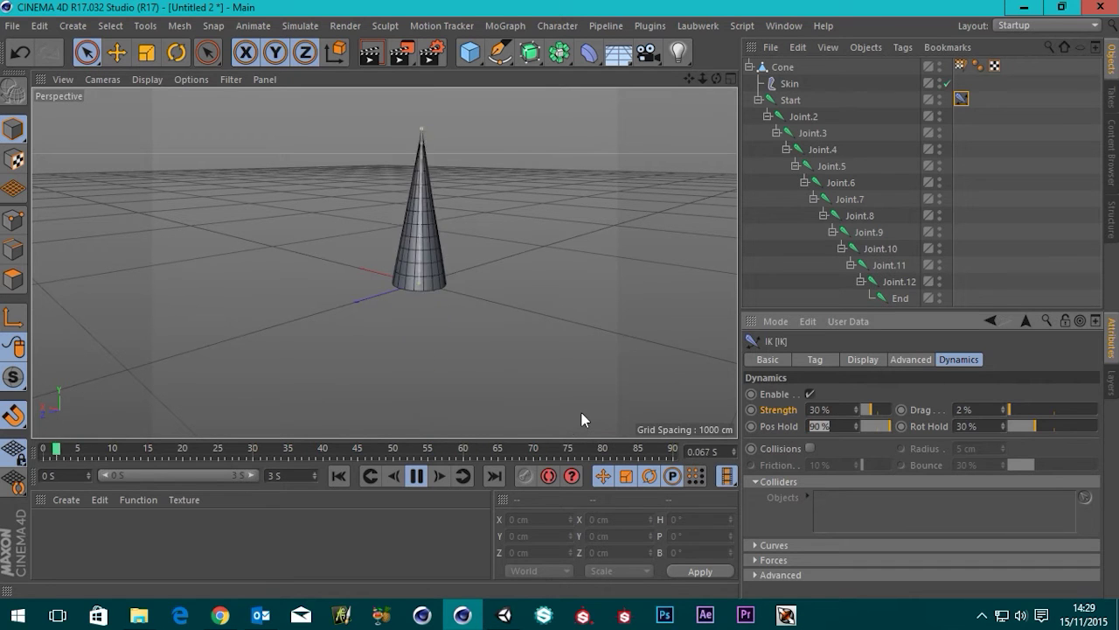
{"action": "key", "text": "BackSpace"}
{"action": "type", "text": "8"}
{"action": "key", "text": "Return"}
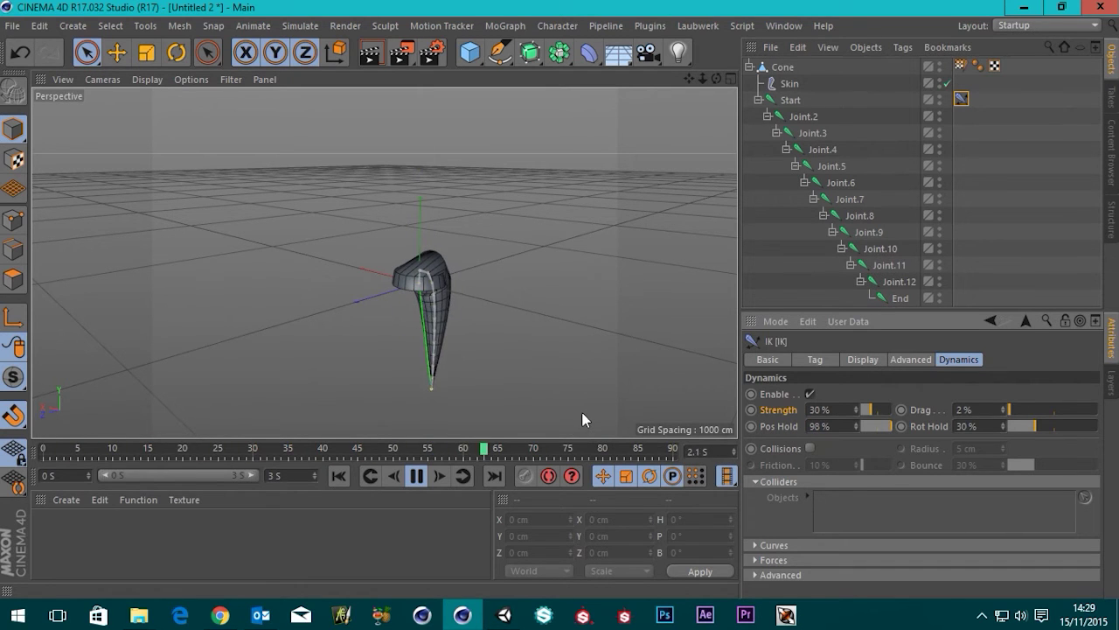
- Settle the dynamics on Strength 50%, Pos Hold 95% and Rot Hold 38%
{"action": "double_click", "coordinate": [838, 410]}
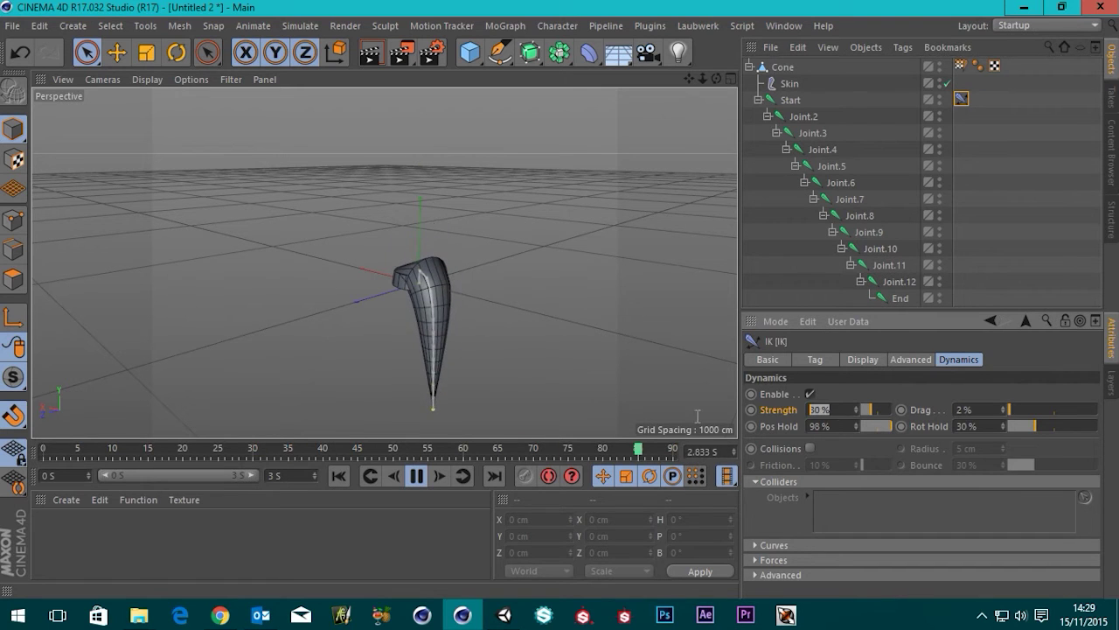
{"action": "key", "text": "Return"}
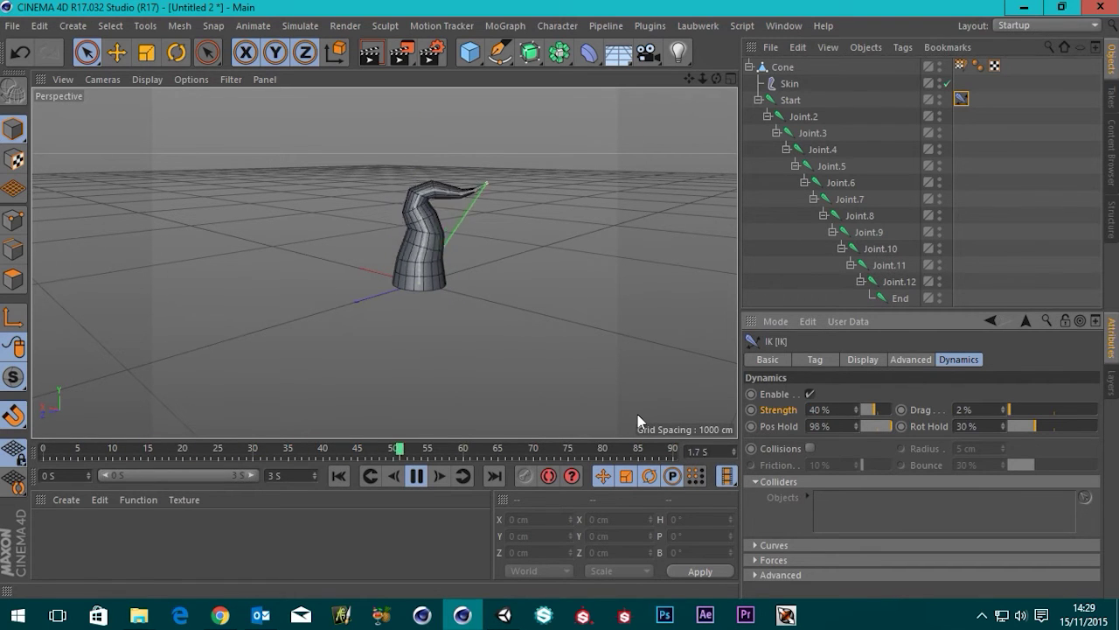
{"action": "double_click", "coordinate": [822, 426]}
{"action": "type", "text": "95"}
{"action": "key", "text": "Return"}
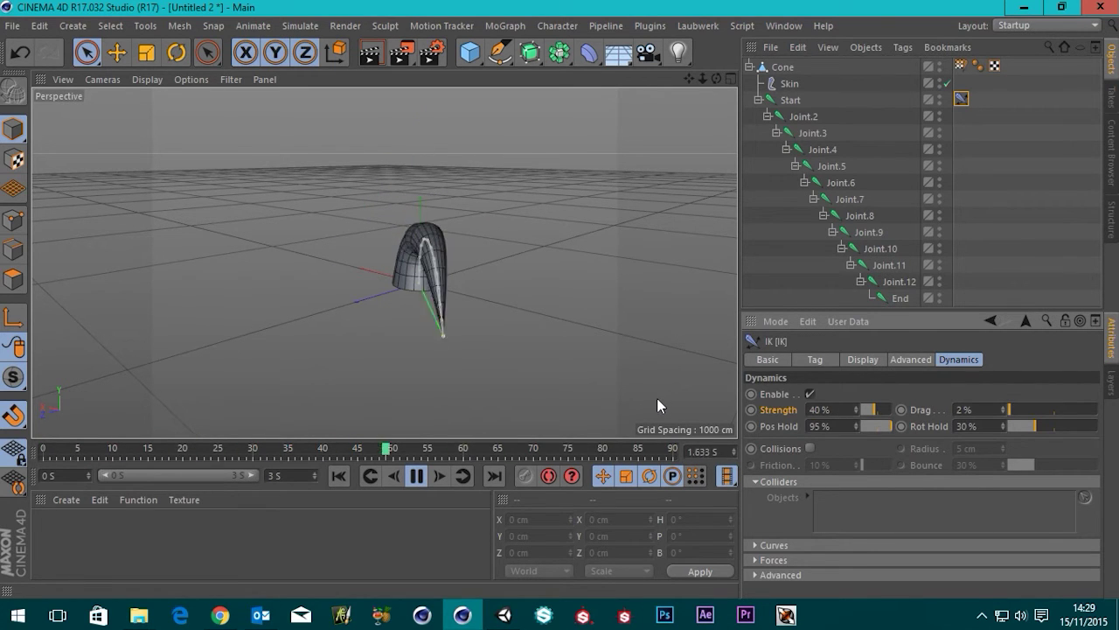
{"action": "double_click", "coordinate": [822, 410]}
{"action": "type", "text": "50"}
{"action": "key", "text": "Return"}
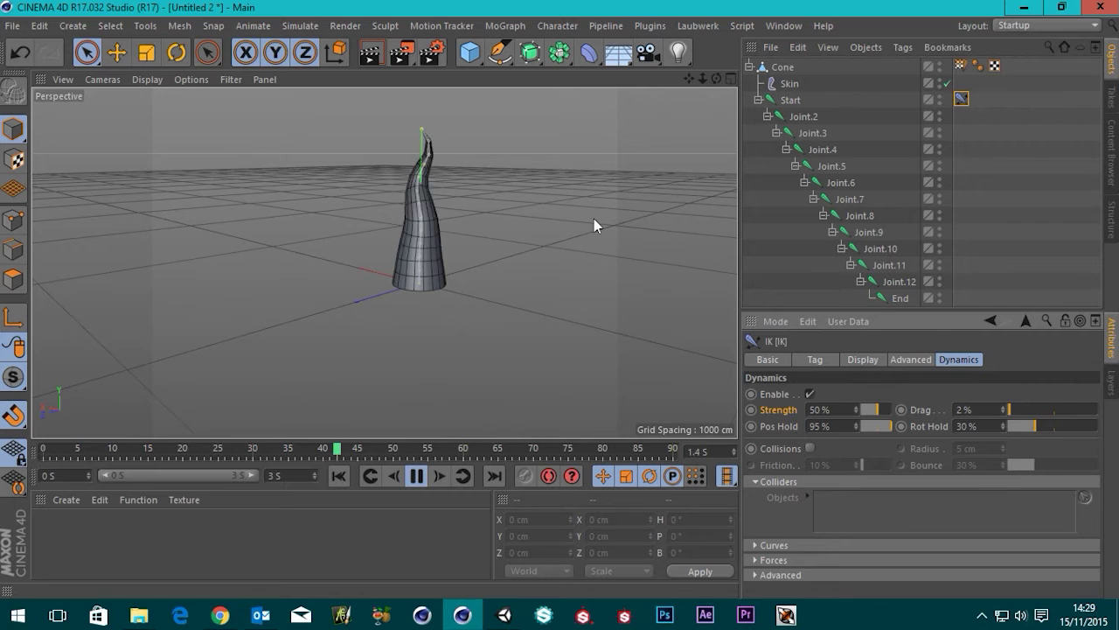
{"action": "left_click_drag", "start_coordinate": [369, 381], "coordinate": [441, 343], "text": "alt"}
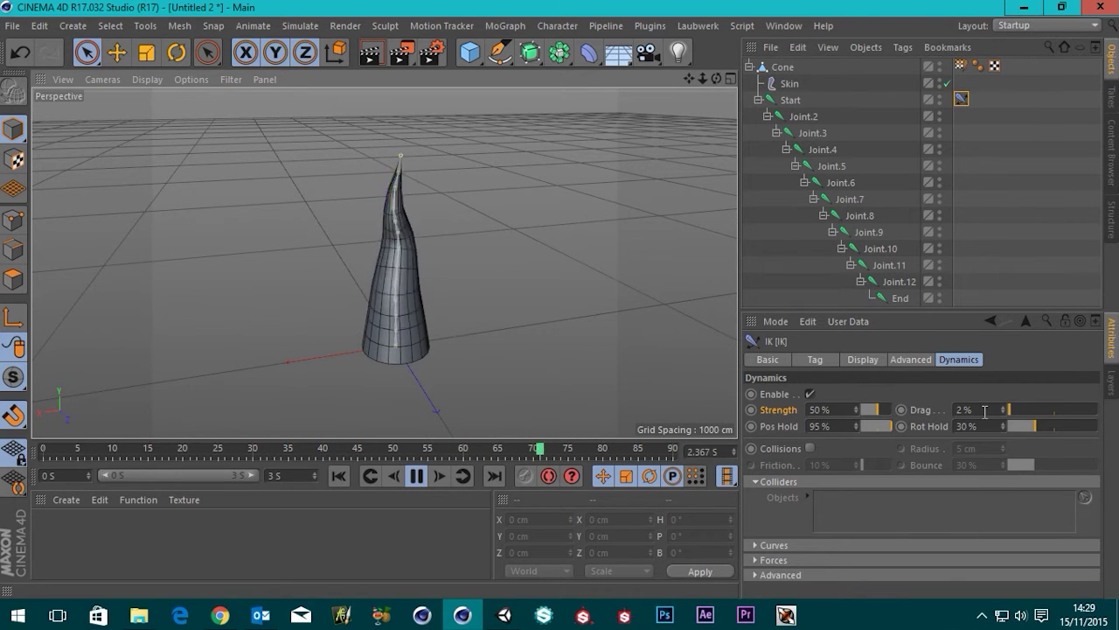
{"action": "mouse_move", "coordinate": [1035, 426]}
{"action": "left_mouse_down"}
{"action": "mouse_move", "coordinate": [1060, 426]}
{"action": "mouse_move", "coordinate": [1043, 425]}
{"action": "left_mouse_up"}
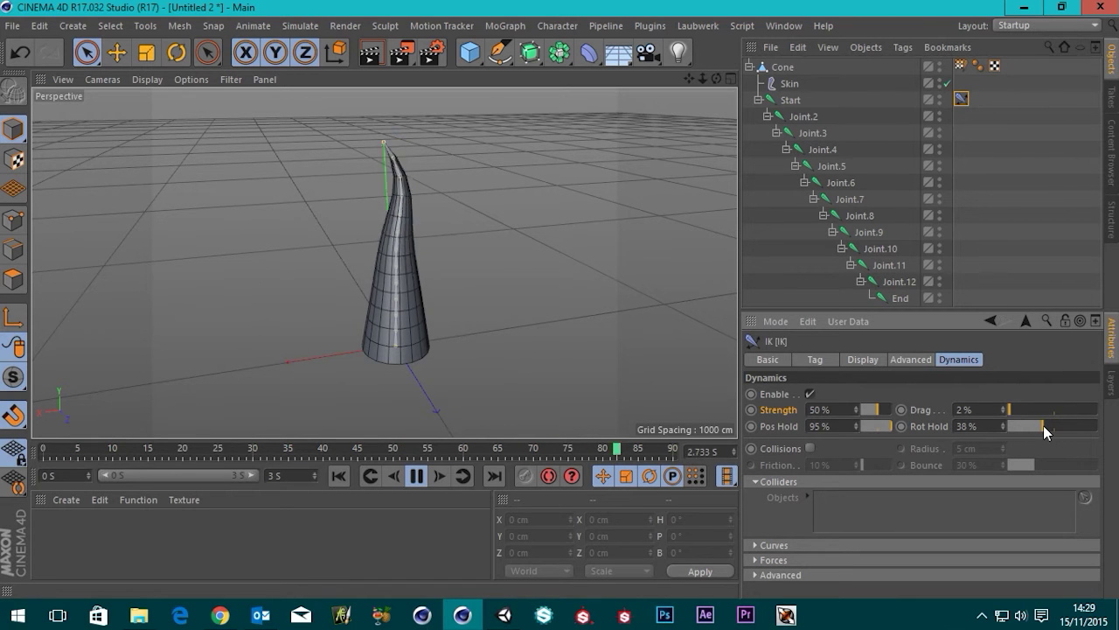
- Reset Pos Hold, Strength and Rot Hold to their default values
{"action": "right_click", "coordinate": [779, 422]}
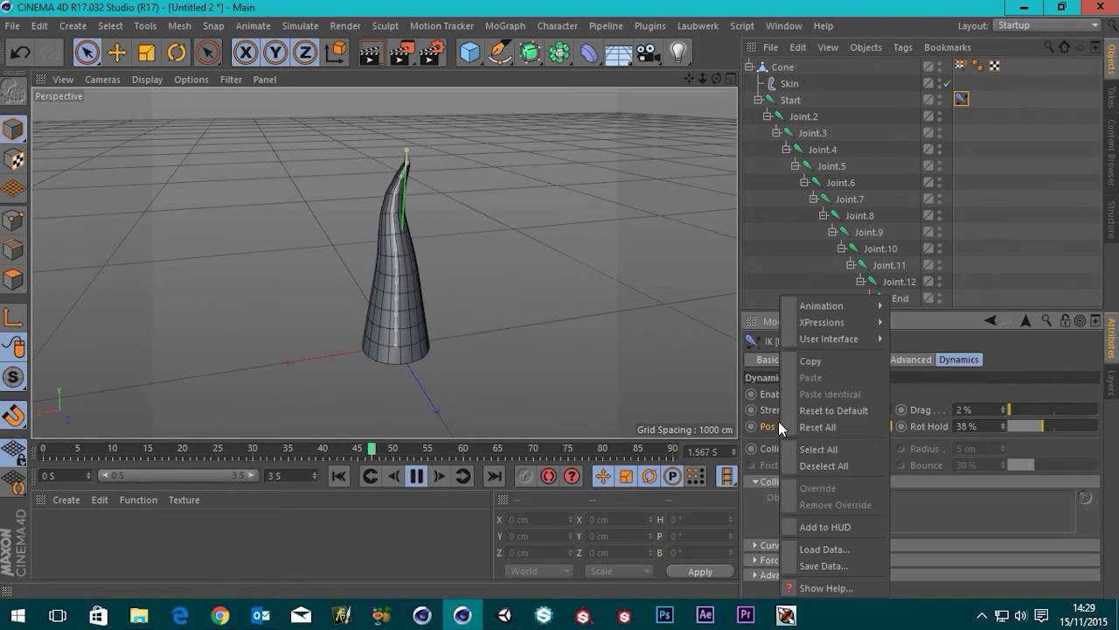
{"action": "left_click", "coordinate": [837, 415]}
{"action": "right_click", "coordinate": [807, 414]}
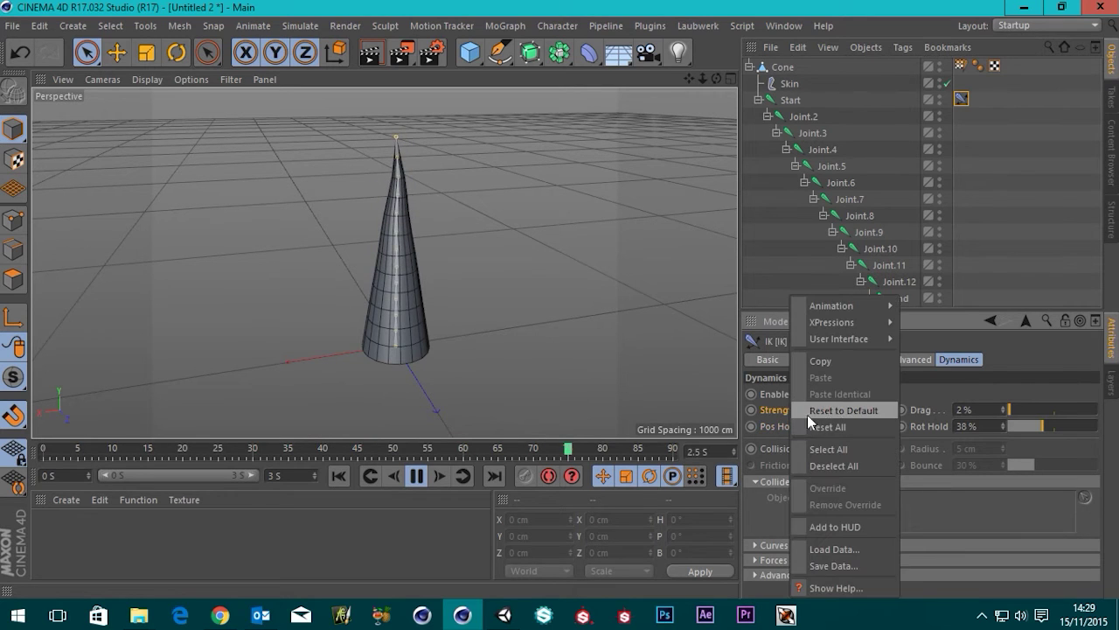
{"action": "left_click", "coordinate": [807, 415]}
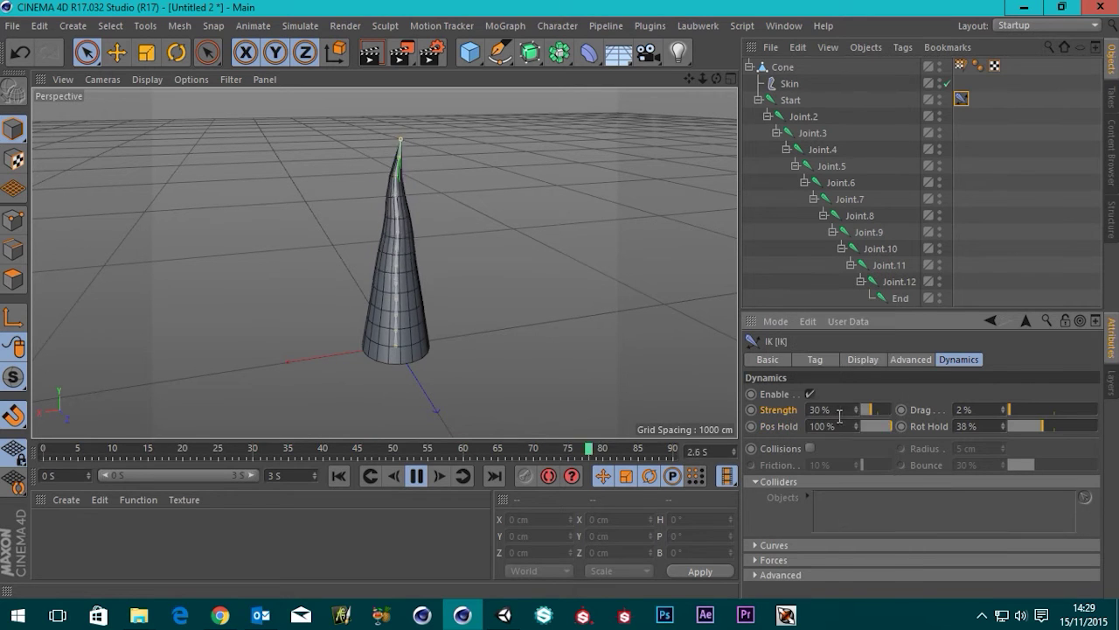
{"action": "right_click", "coordinate": [939, 425]}
{"action": "left_click", "coordinate": [988, 409]}
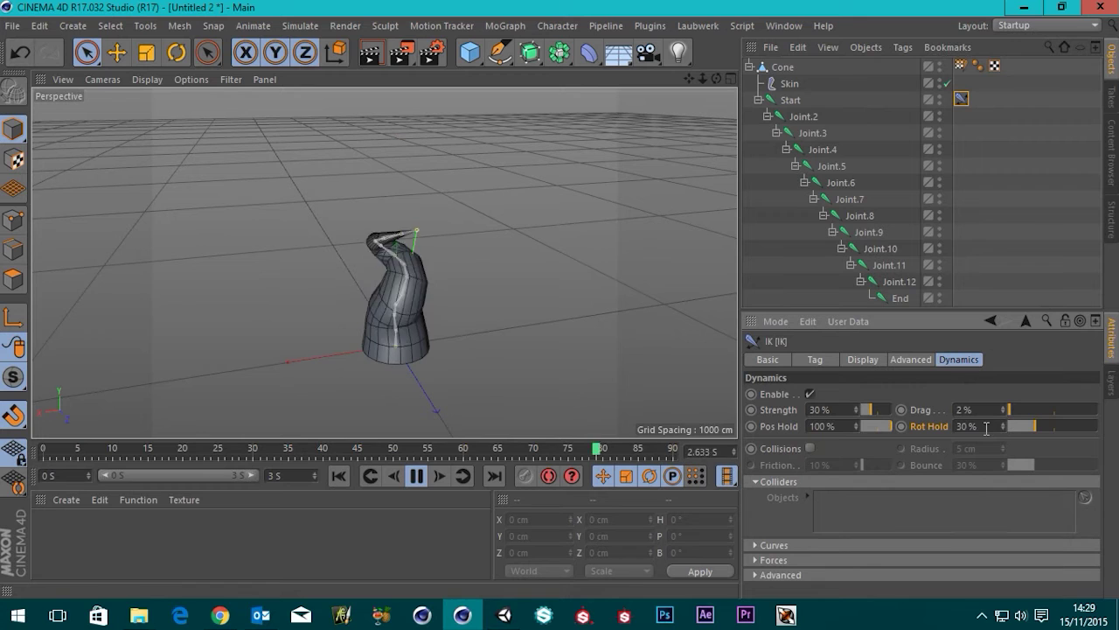
- Set Rot Hold to 35% and Strength to 45%
{"action": "left_click", "coordinate": [966, 426]}
{"action": "type", "text": "35"}
{"action": "key", "text": "Return"}
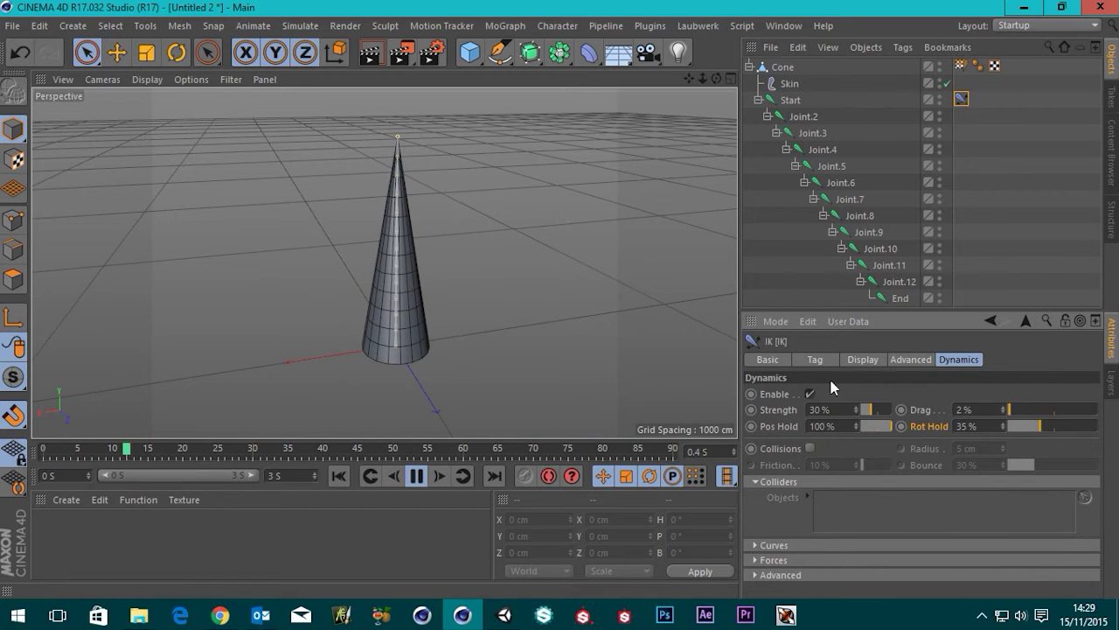
{"action": "type", "text": "45"}
{"action": "key", "text": "Return"}
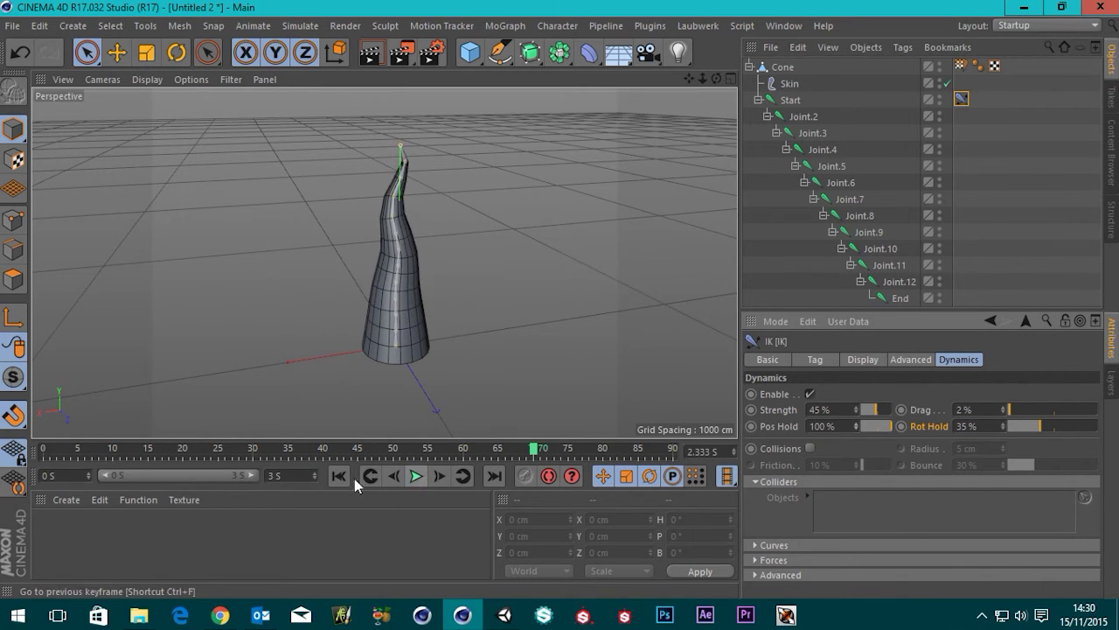
- Tilt the Start joint with the Rotate tool so the cone leans
{"action": "left_click", "coordinate": [340, 476]}
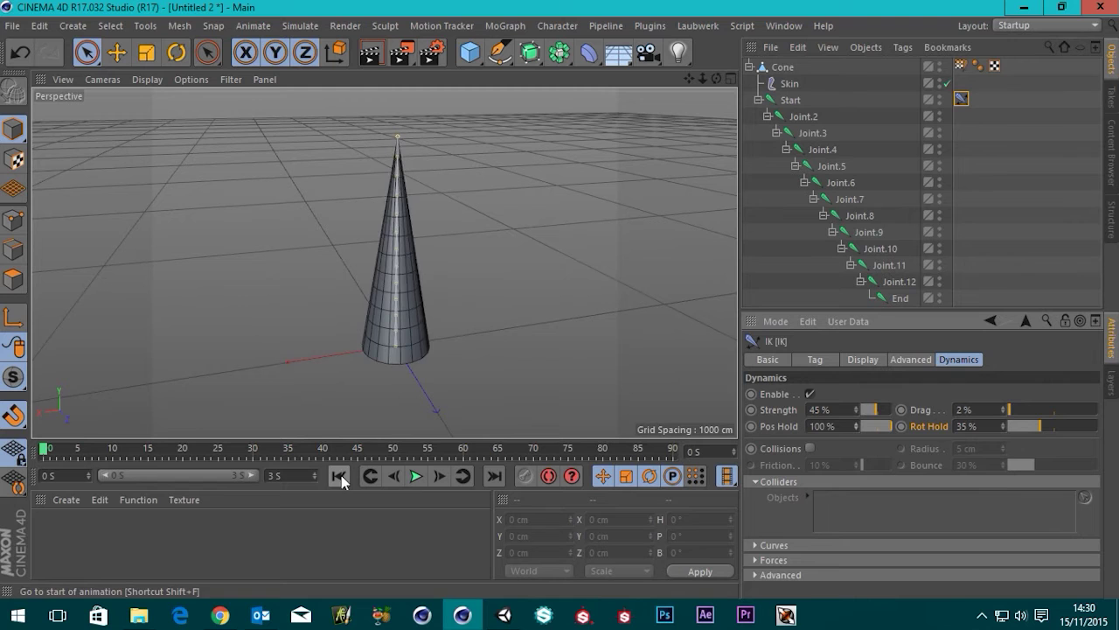
{"action": "left_click", "coordinate": [790, 101]}
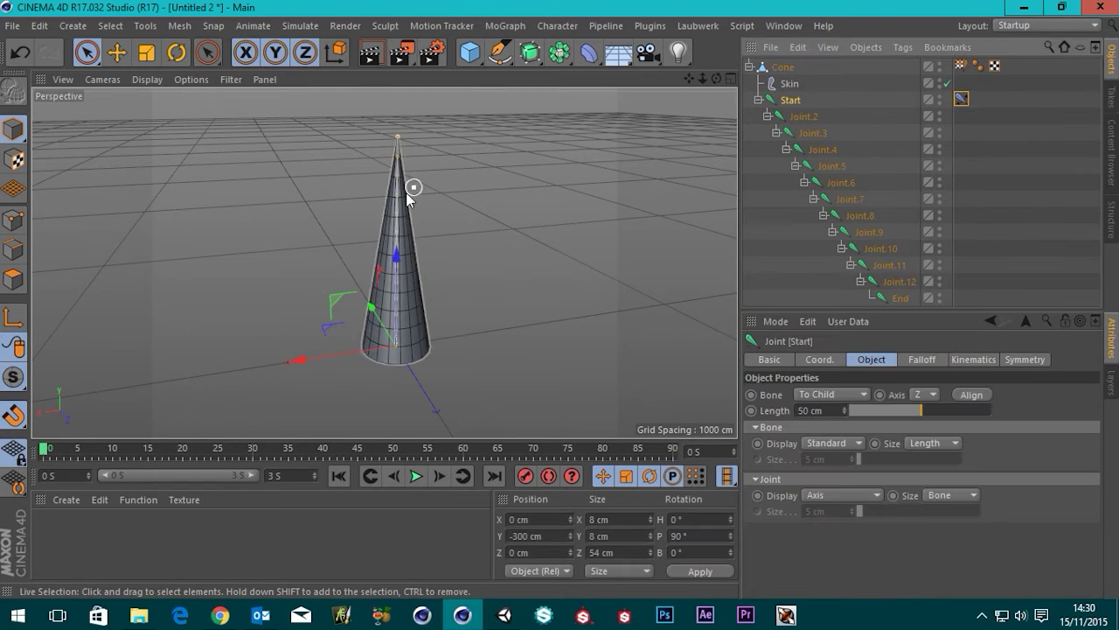
{"action": "left_click", "coordinate": [176, 52]}
{"action": "left_click_drag", "start_coordinate": [359, 307], "coordinate": [362, 417]}
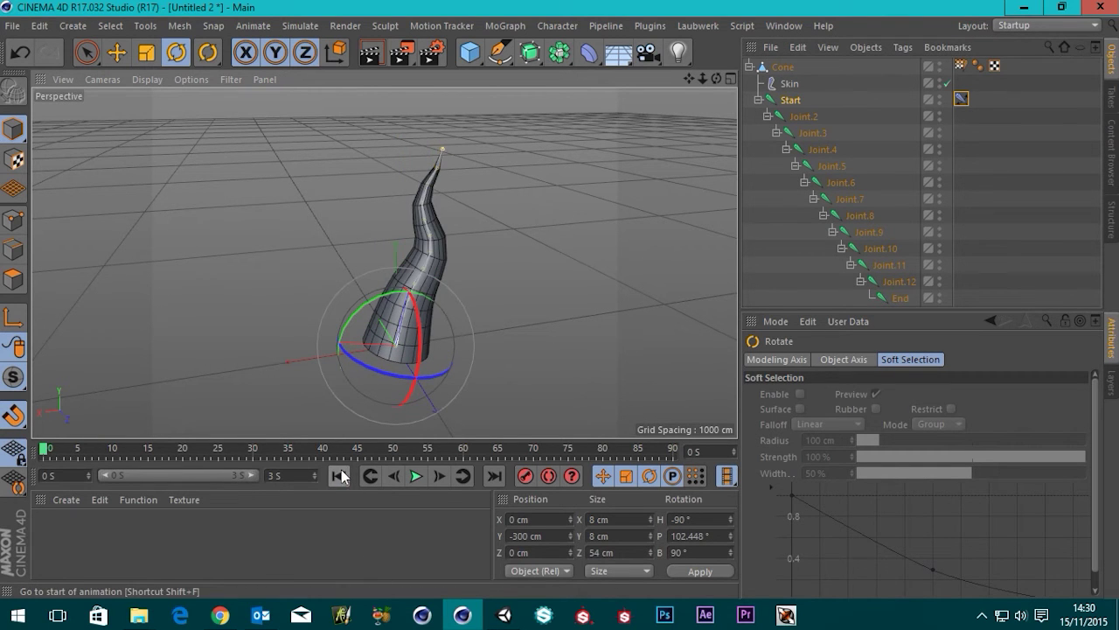
- Preview the leaning cone's swing, then rewind to frame 0 and select the IK tag
{"action": "left_click", "coordinate": [413, 476]}
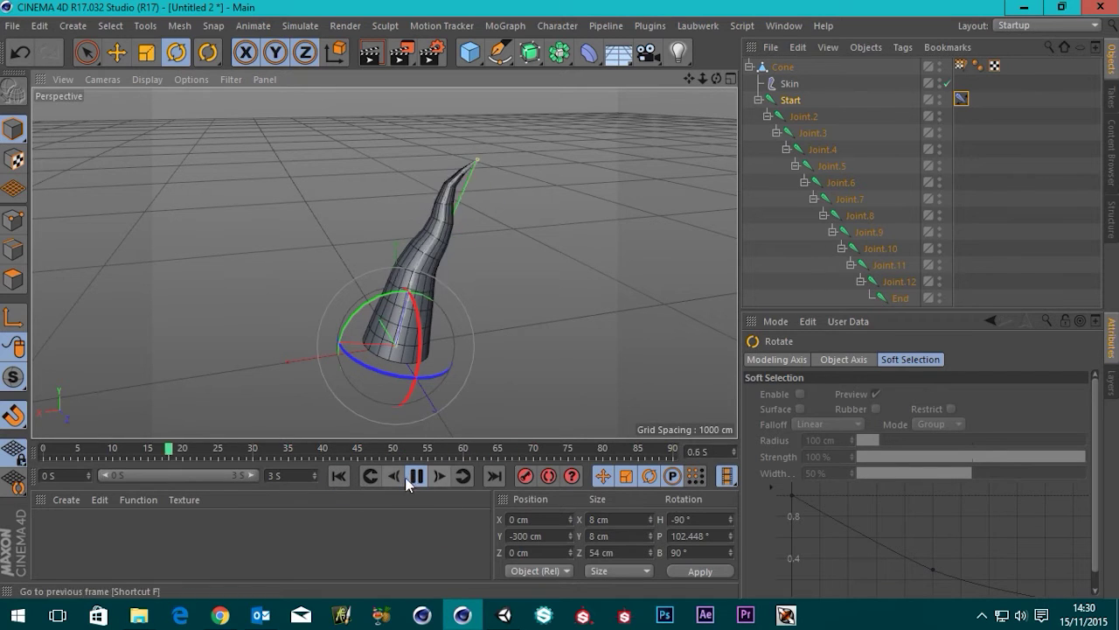
{"action": "left_click", "coordinate": [413, 477]}
{"action": "left_click", "coordinate": [339, 475]}
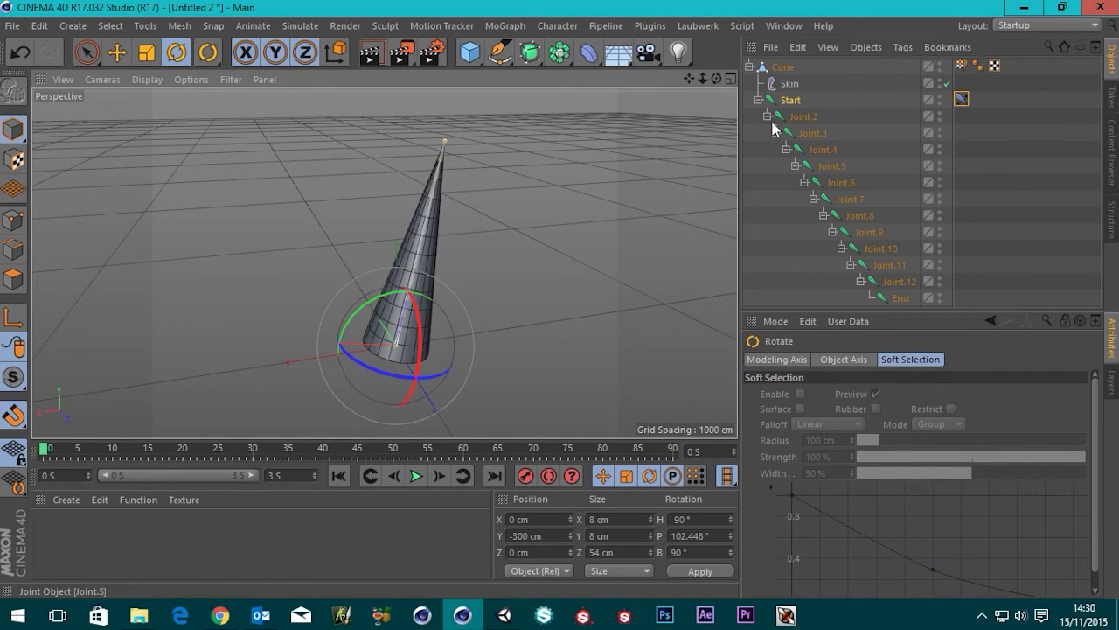
{"action": "left_click", "coordinate": [961, 99]}
- Reset Strength, Pos Hold and Rot Hold to their default values
{"action": "right_click", "coordinate": [783, 401]}
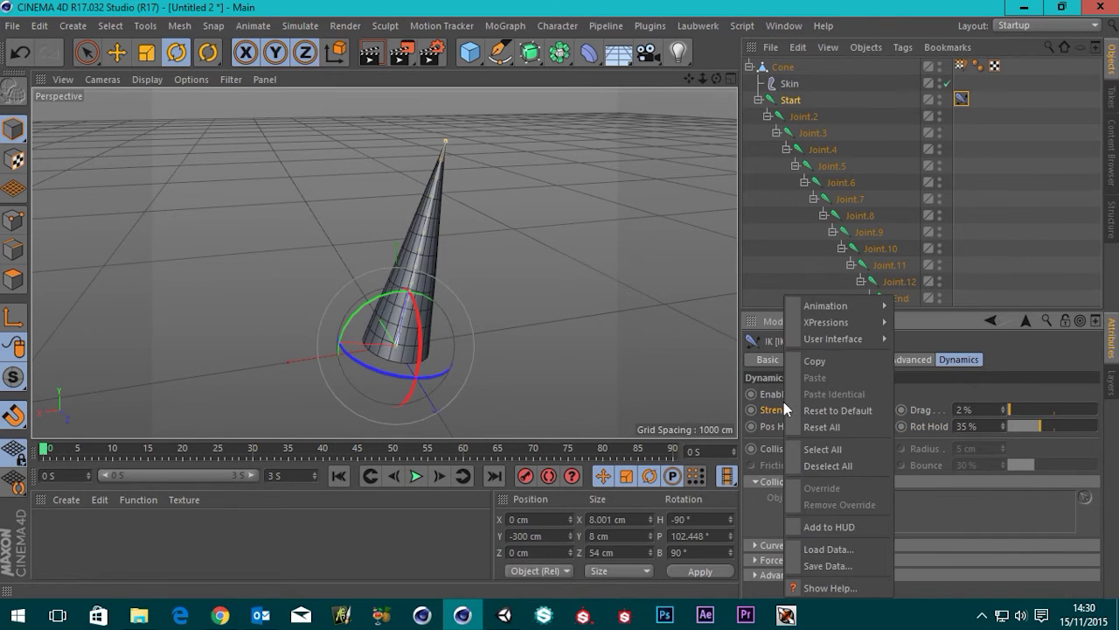
{"action": "left_click", "coordinate": [809, 400]}
{"action": "right_click", "coordinate": [786, 428]}
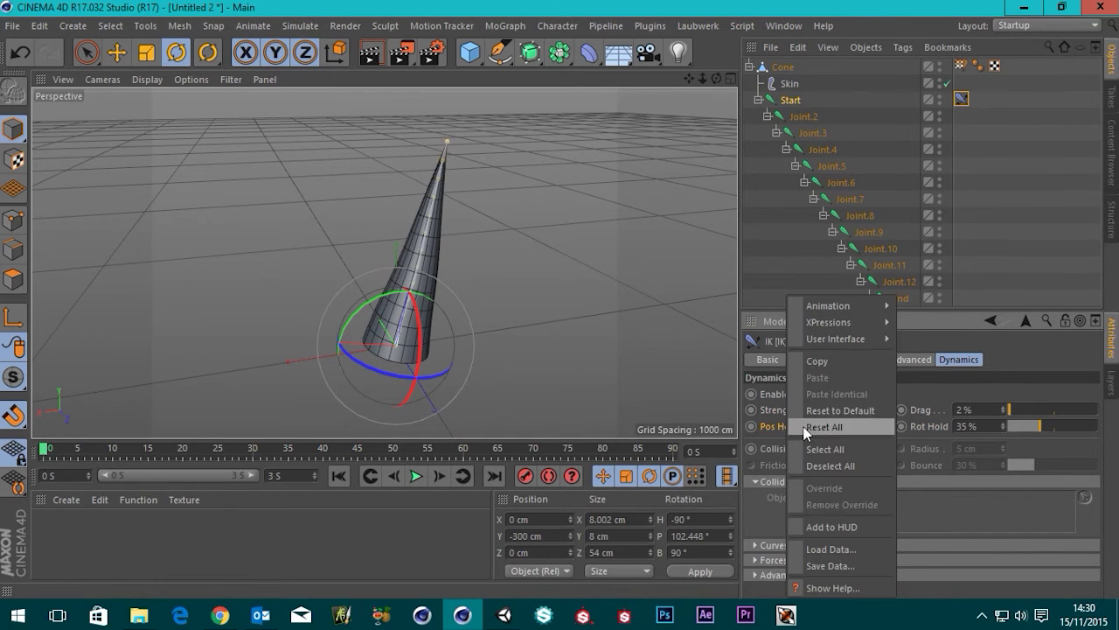
{"action": "left_click", "coordinate": [837, 409]}
{"action": "right_click", "coordinate": [924, 423]}
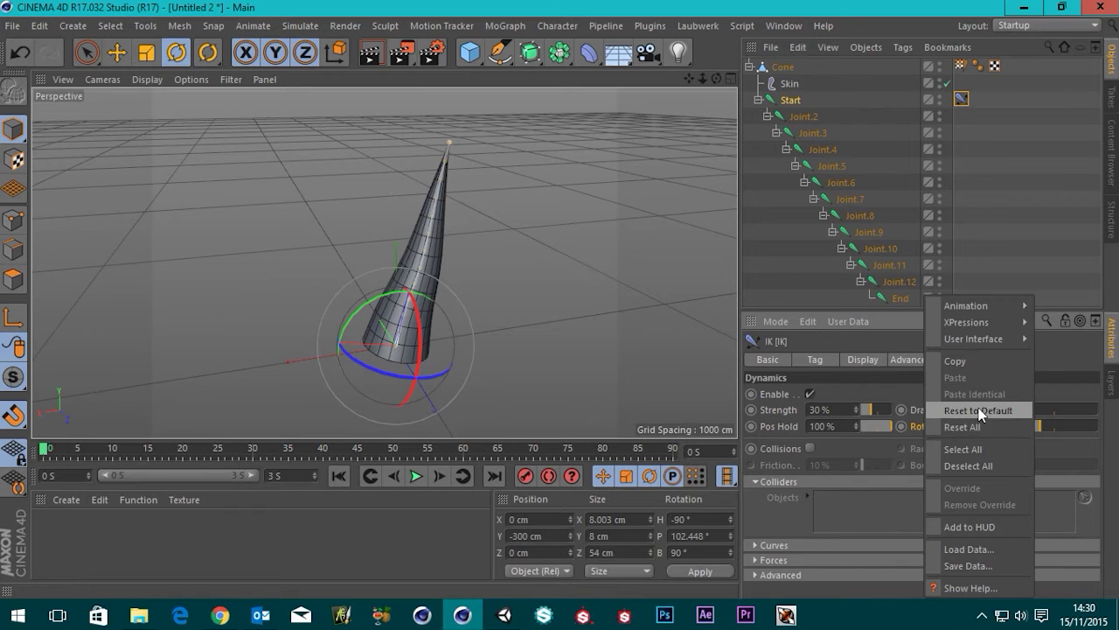
{"action": "left_click", "coordinate": [978, 407]}
- Play the animation and try Strength at 35%, then 40%
{"action": "left_click", "coordinate": [412, 483]}
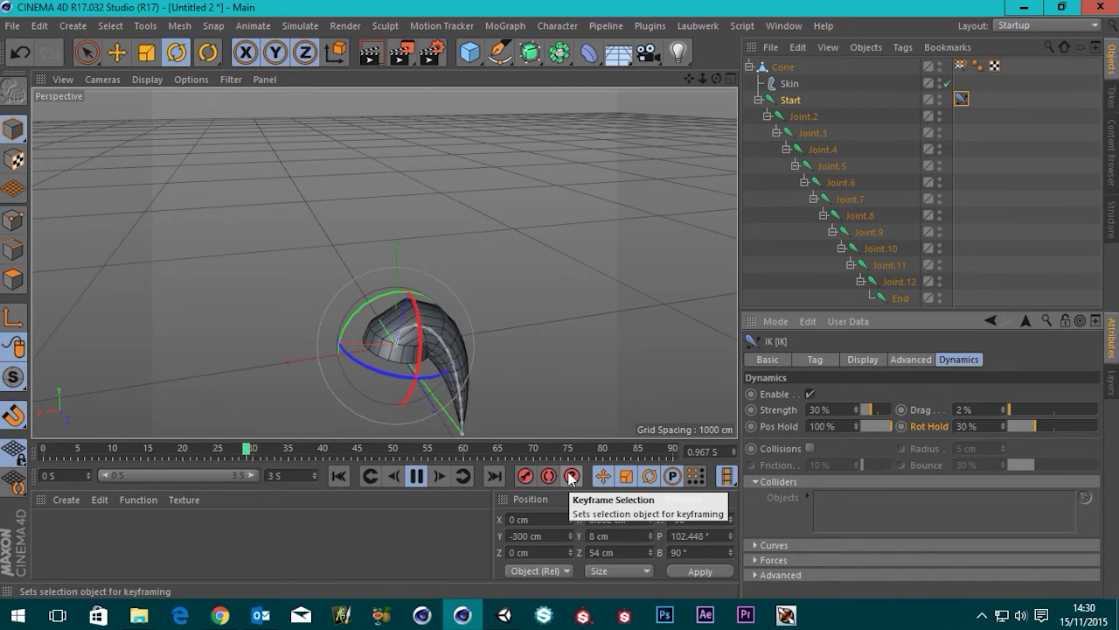
{"action": "double_click", "coordinate": [833, 409]}
{"action": "type", "text": "35"}
{"action": "key", "text": "Return"}
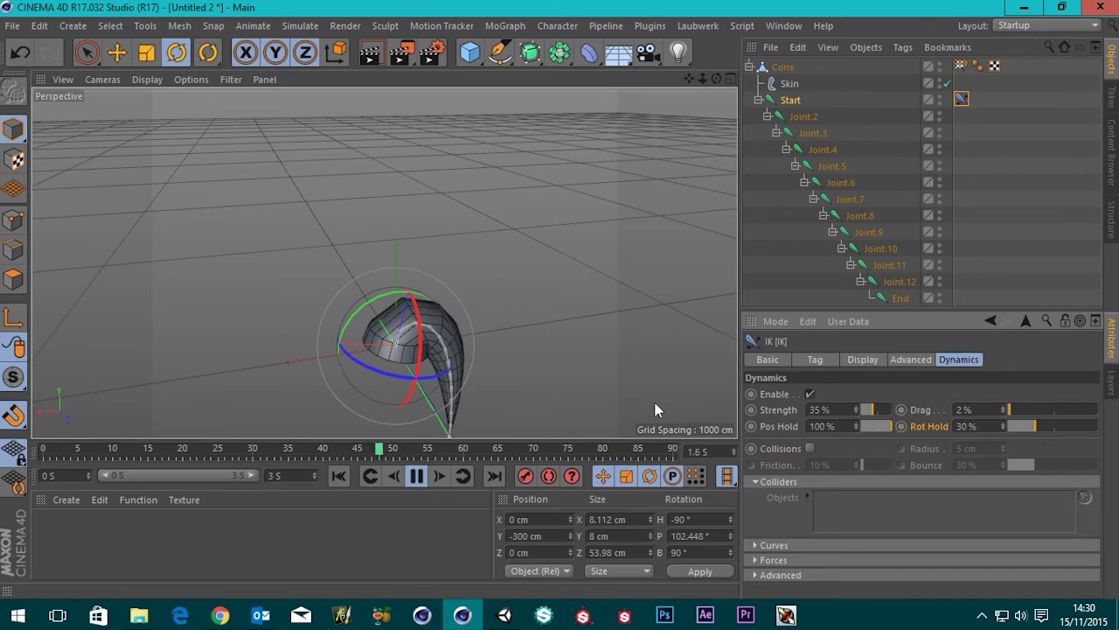
{"action": "double_click", "coordinate": [833, 409]}
{"action": "type", "text": "40"}
{"action": "key", "text": "Return"}
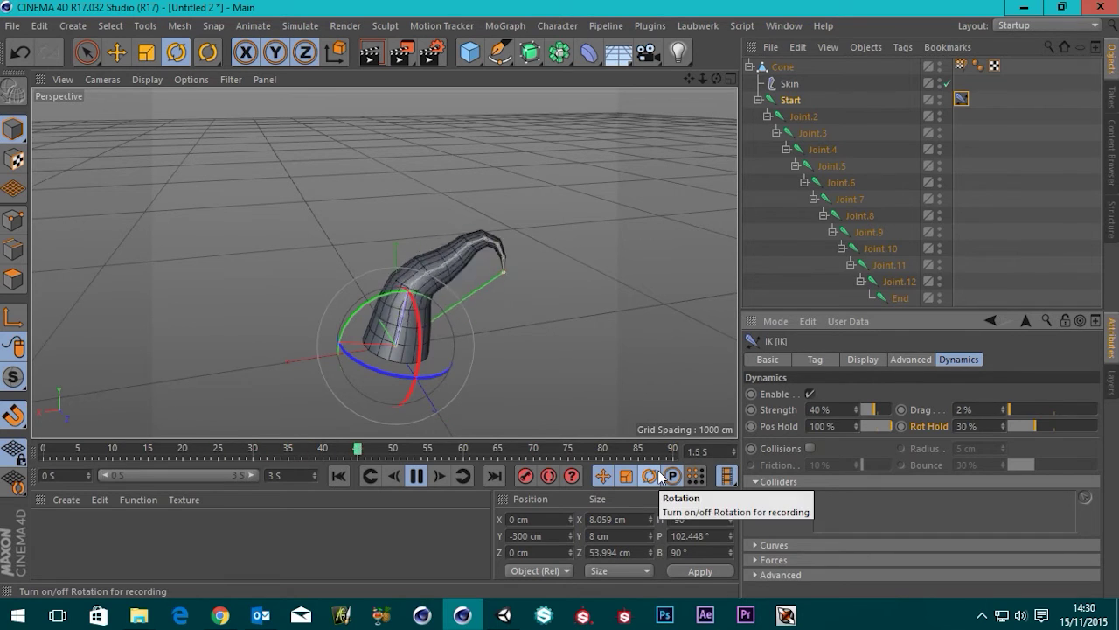
- Set Rot Hold to 31%, then stop playback and rewind to frame 0
{"action": "left_click_drag", "start_coordinate": [841, 410], "coordinate": [764, 409]}
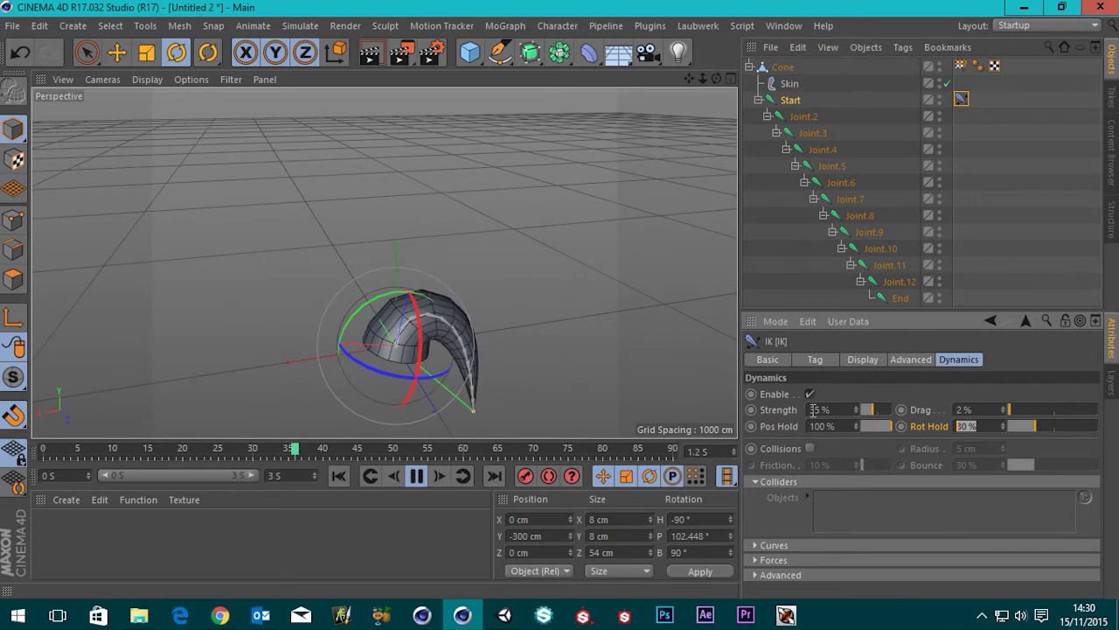
{"action": "type", "text": "32"}
{"action": "key", "text": "Return"}
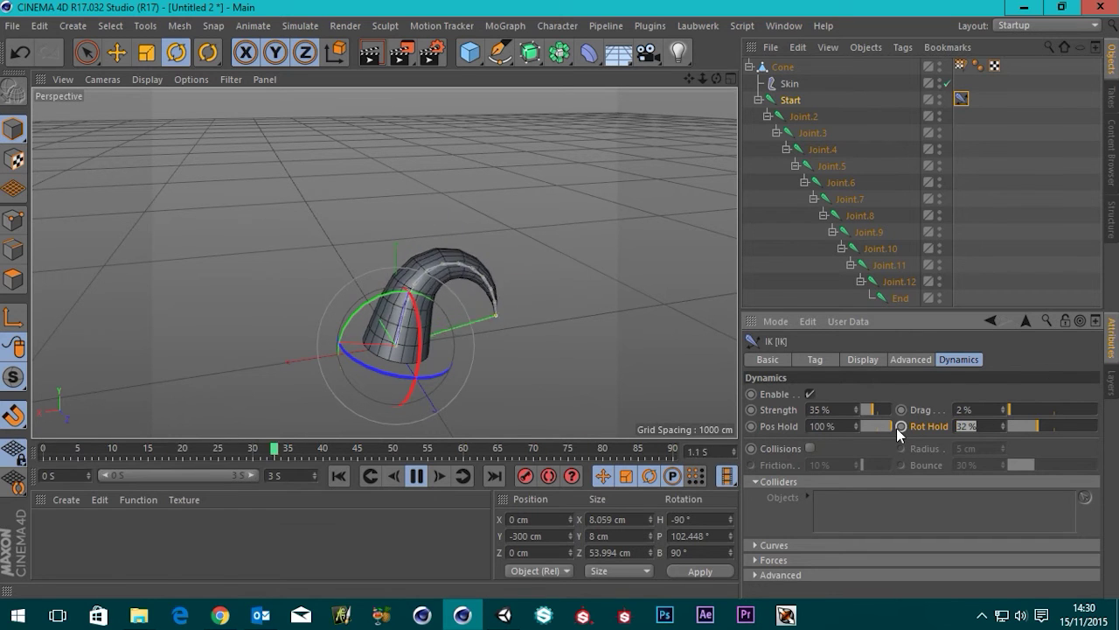
{"action": "type", "text": "31"}
{"action": "key", "text": "Return"}
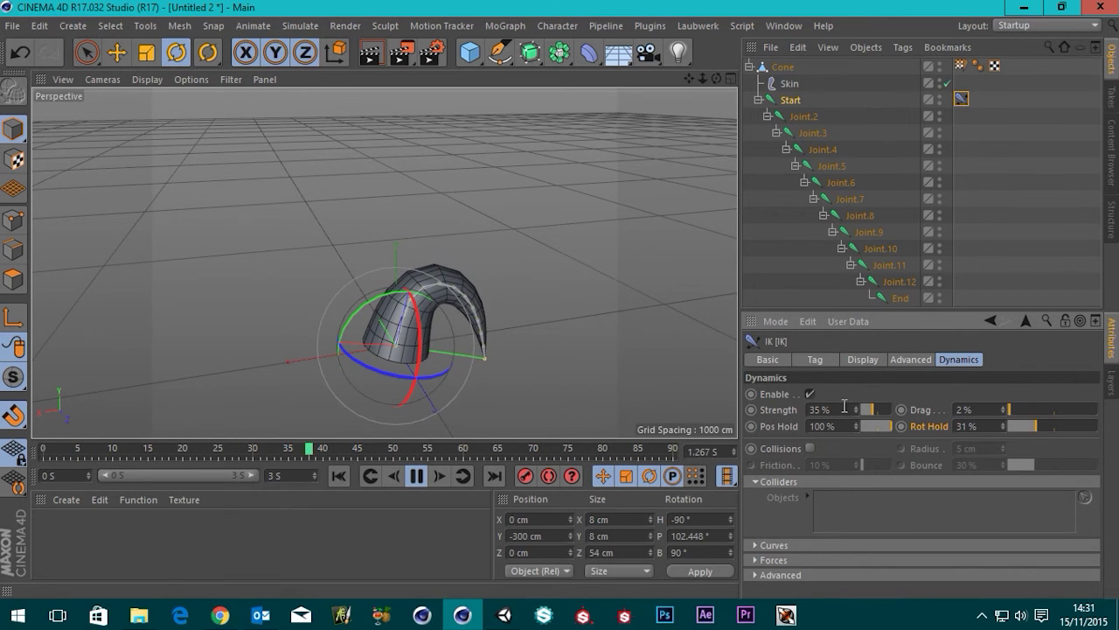
{"action": "left_click", "coordinate": [414, 476]}
{"action": "left_click", "coordinate": [339, 474]}
{"action": "left_click_drag", "start_coordinate": [549, 285], "coordinate": [515, 305], "text": "alt"}
{"action": "left_click_drag", "start_coordinate": [502, 250], "coordinate": [443, 309], "text": "alt"}
- Move the Start joint along world X to -926.316 cm with the Move tool
{"action": "left_click", "coordinate": [117, 53]}
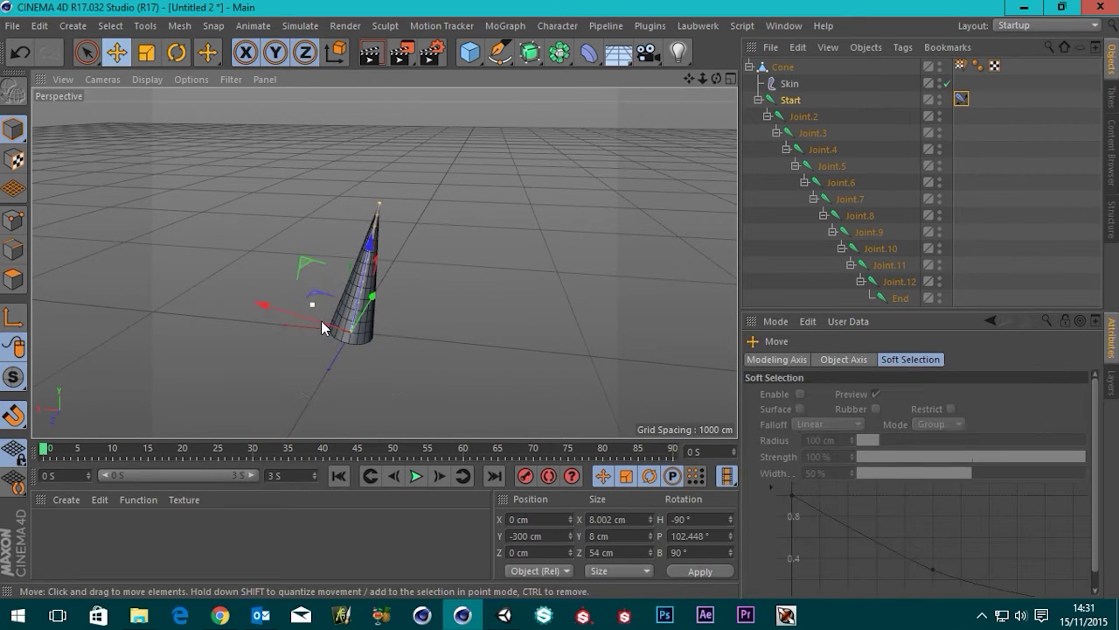
{"action": "mouse_move", "coordinate": [306, 348]}
{"action": "left_mouse_down", "text": "alt"}
{"action": "mouse_move", "coordinate": [355, 334]}
{"action": "mouse_move", "coordinate": [297, 346]}
{"action": "left_mouse_up", "text": "alt"}
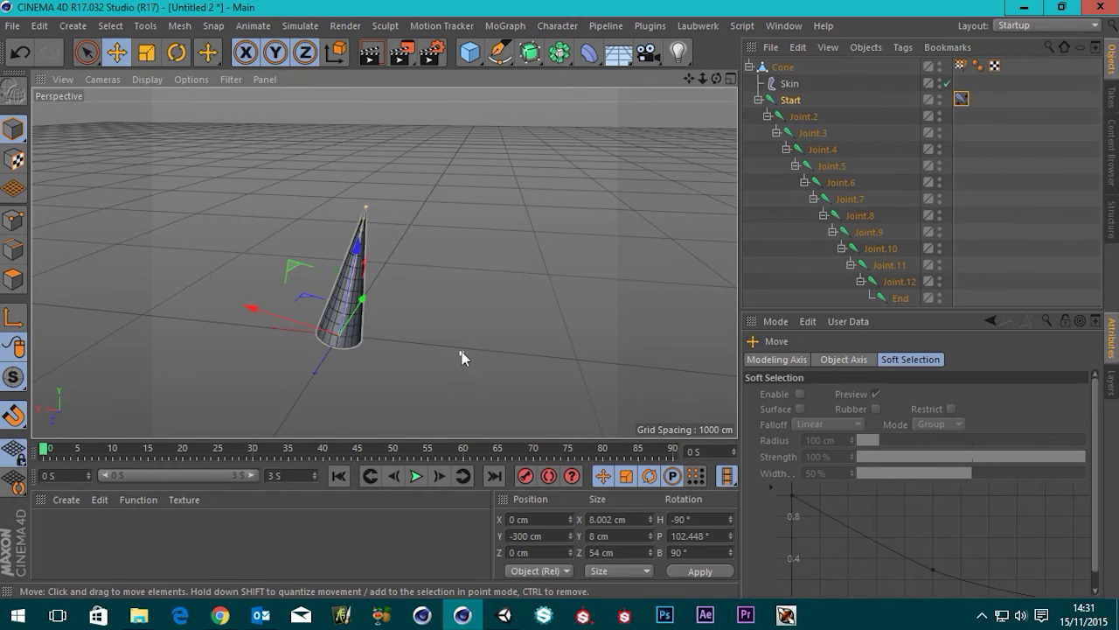
{"action": "left_click_drag", "start_coordinate": [462, 352], "coordinate": [507, 277], "text": "alt"}
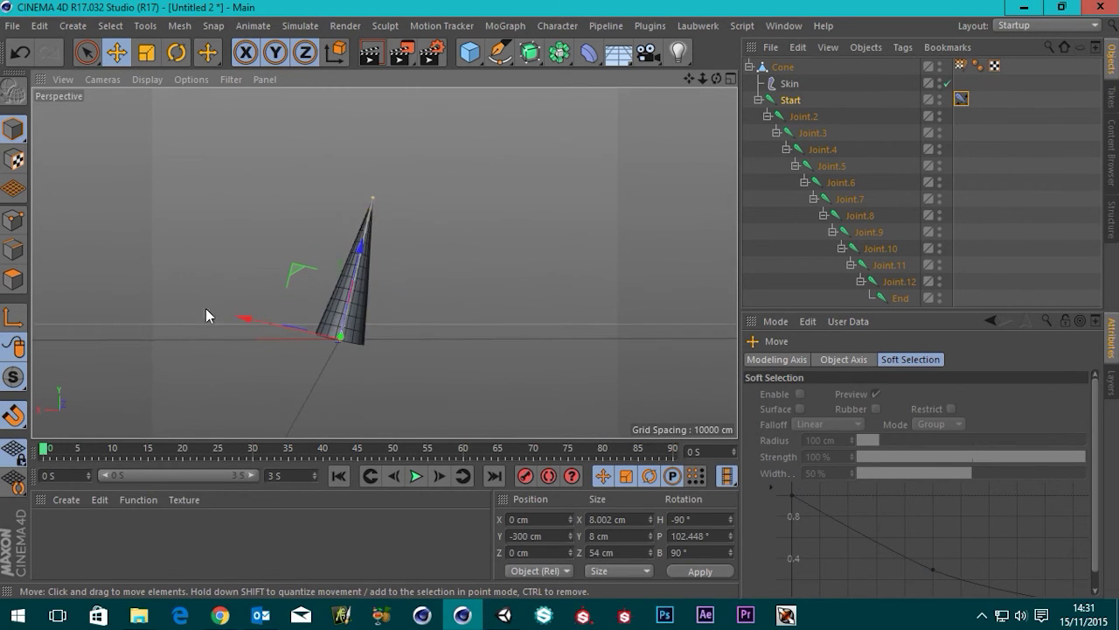
{"action": "left_click", "coordinate": [333, 55]}
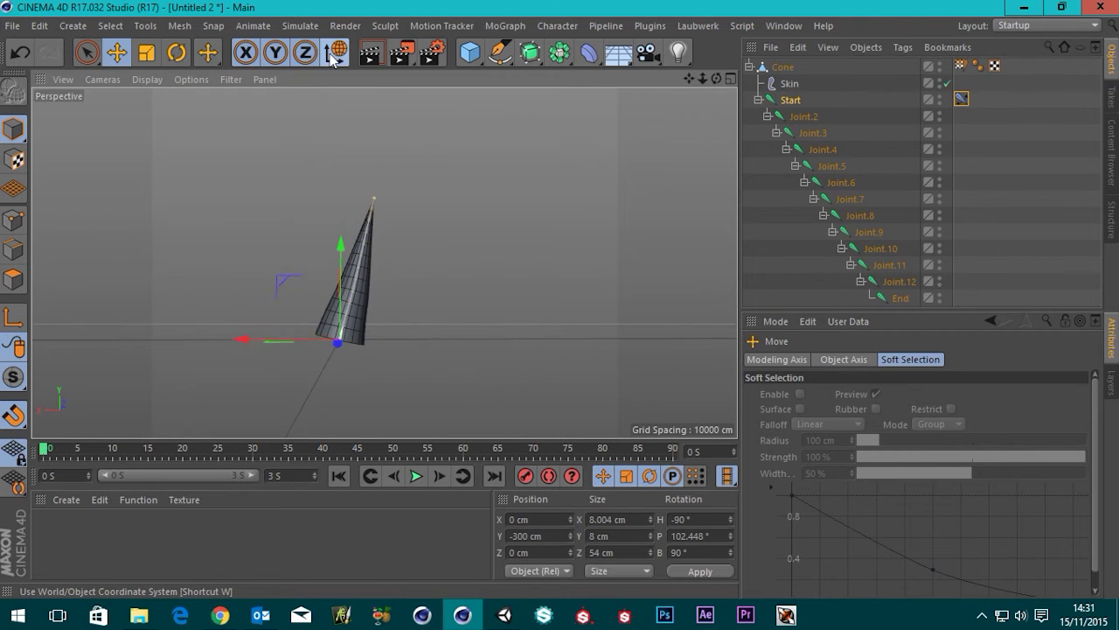
{"action": "left_click_drag", "start_coordinate": [502, 248], "coordinate": [485, 336], "text": "alt"}
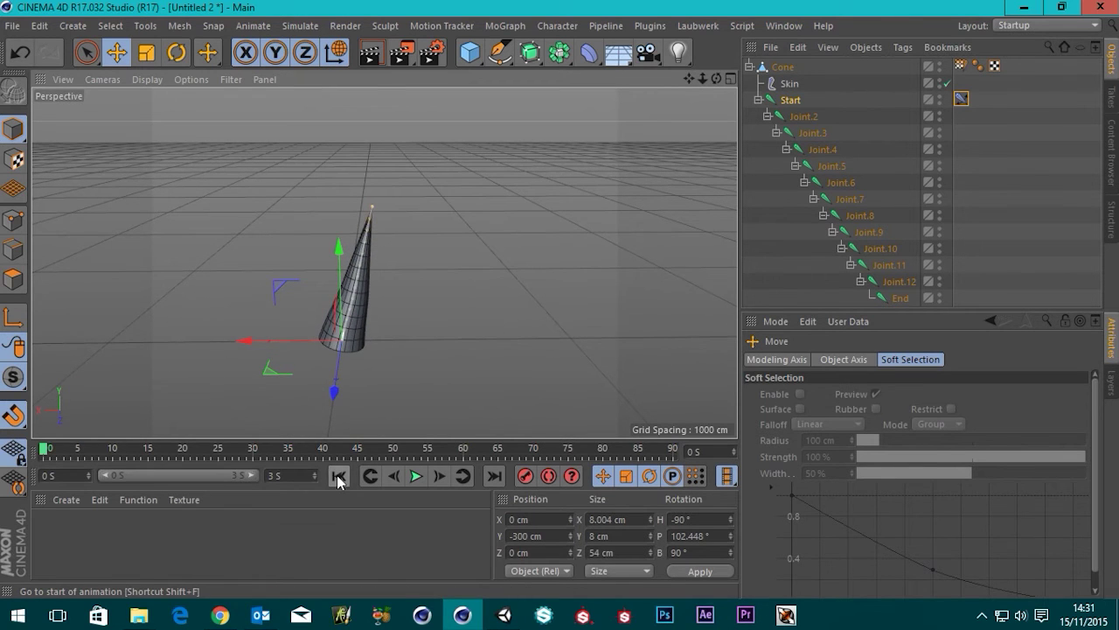
{"action": "left_click_drag", "start_coordinate": [403, 360], "coordinate": [435, 359], "text": "alt"}
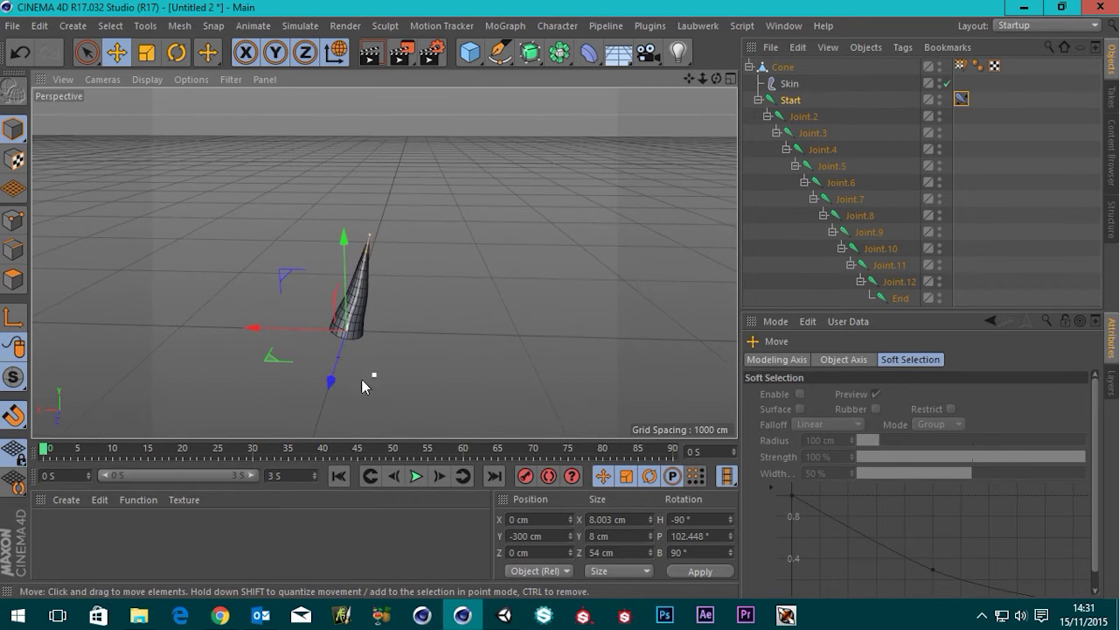
{"action": "left_click_drag", "start_coordinate": [254, 328], "coordinate": [430, 343]}
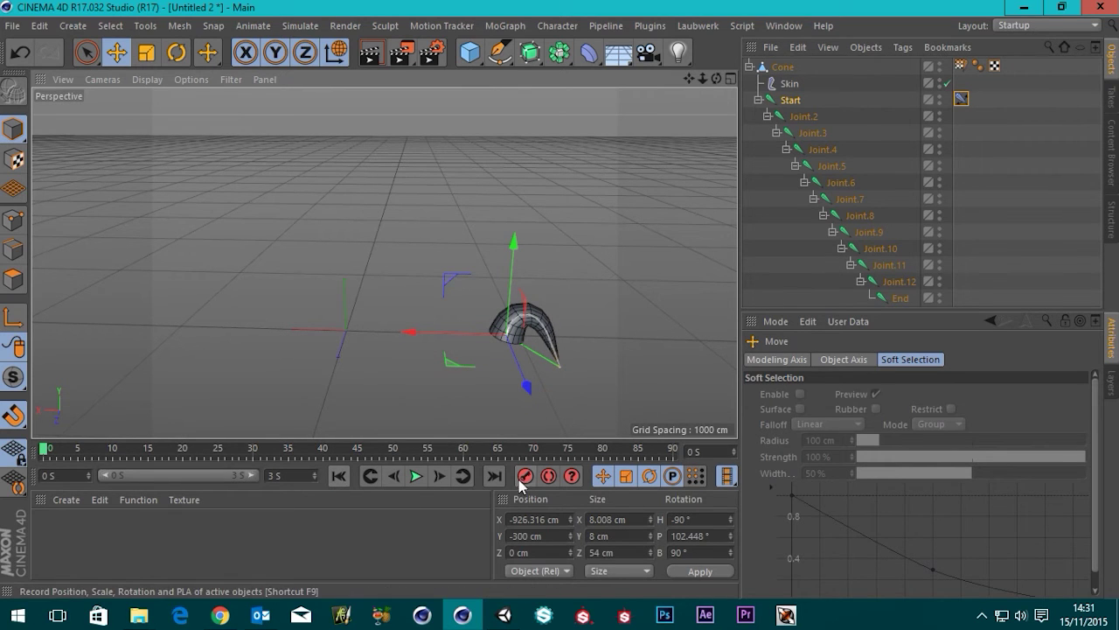
- Keyframe the Start joint's position and extend the animation to 6 seconds
{"action": "left_click", "coordinate": [809, 99]}
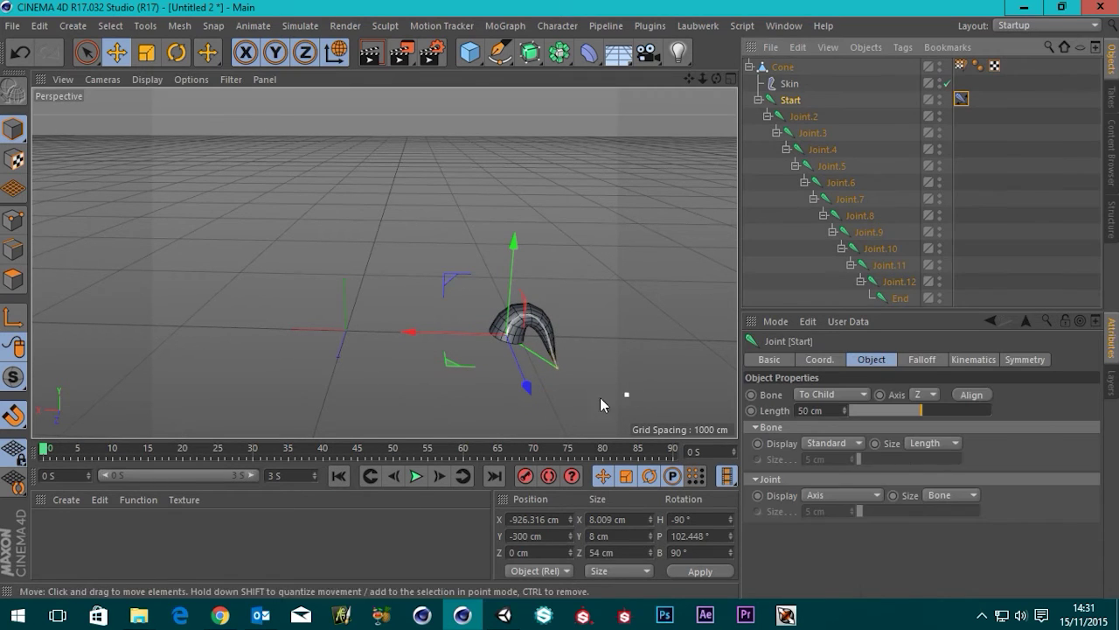
{"action": "left_click", "coordinate": [526, 476]}
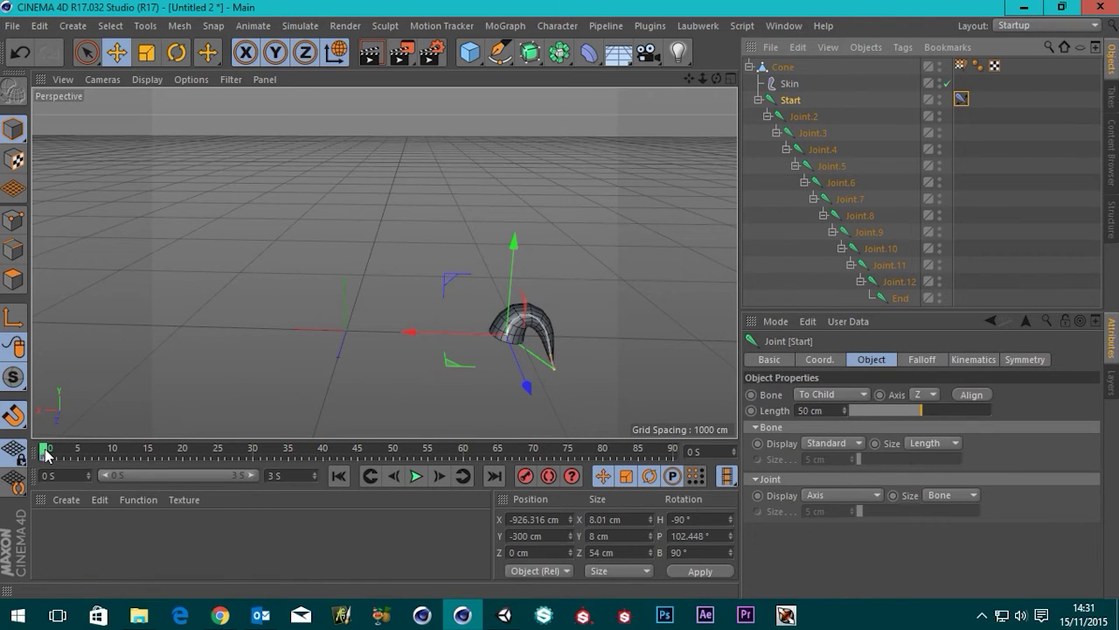
{"action": "double_click", "coordinate": [297, 478]}
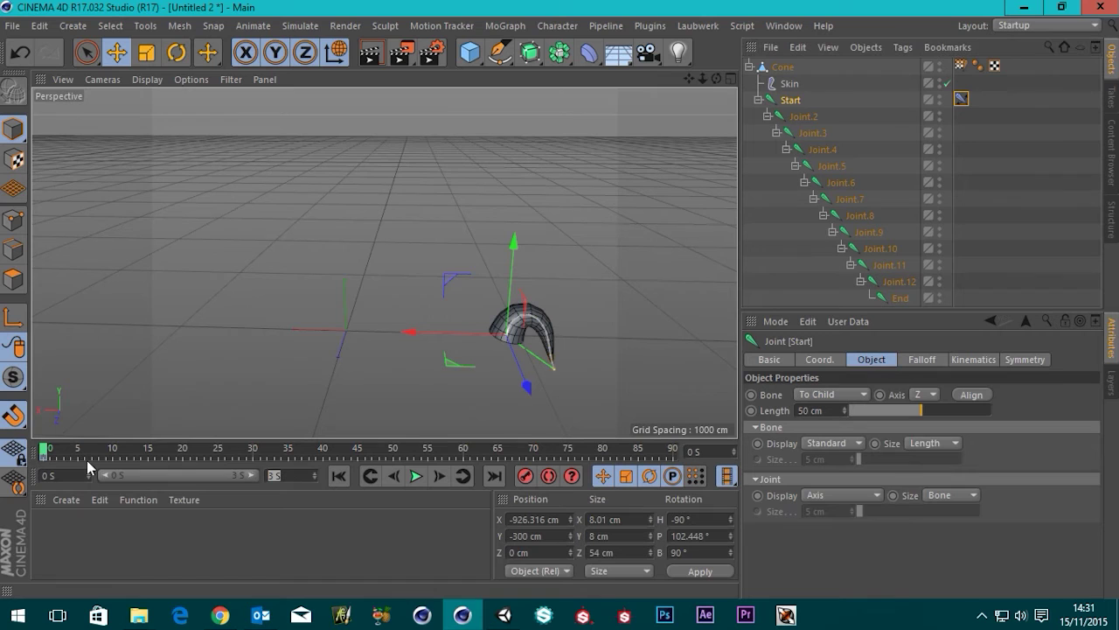
{"action": "type", "text": "6"}
{"action": "key", "text": "Return"}
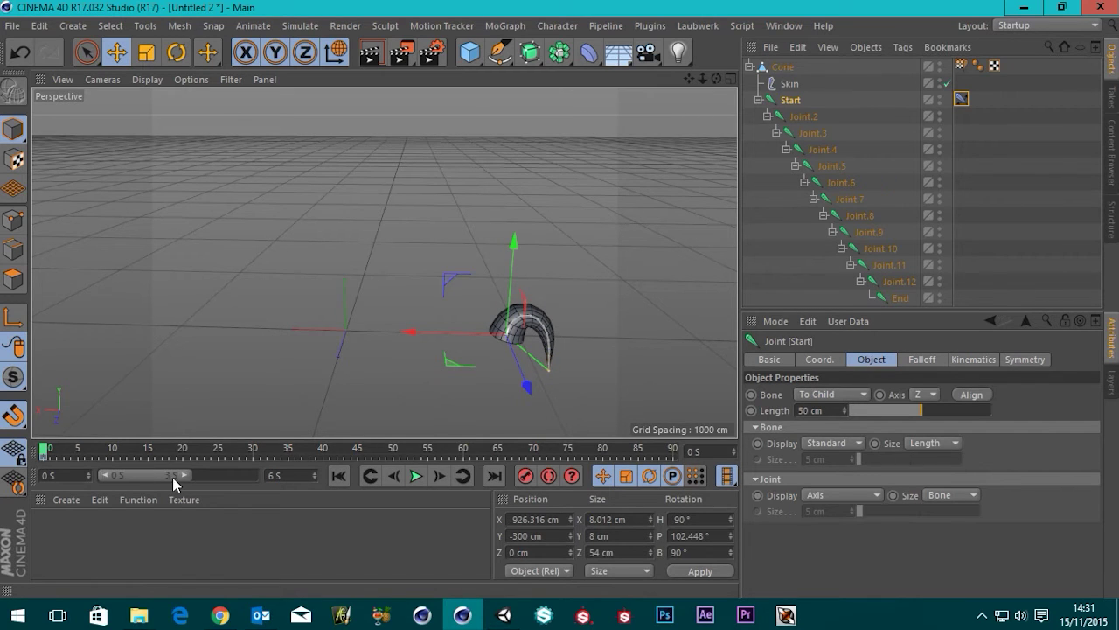
{"action": "left_click_drag", "start_coordinate": [186, 478], "coordinate": [323, 479]}
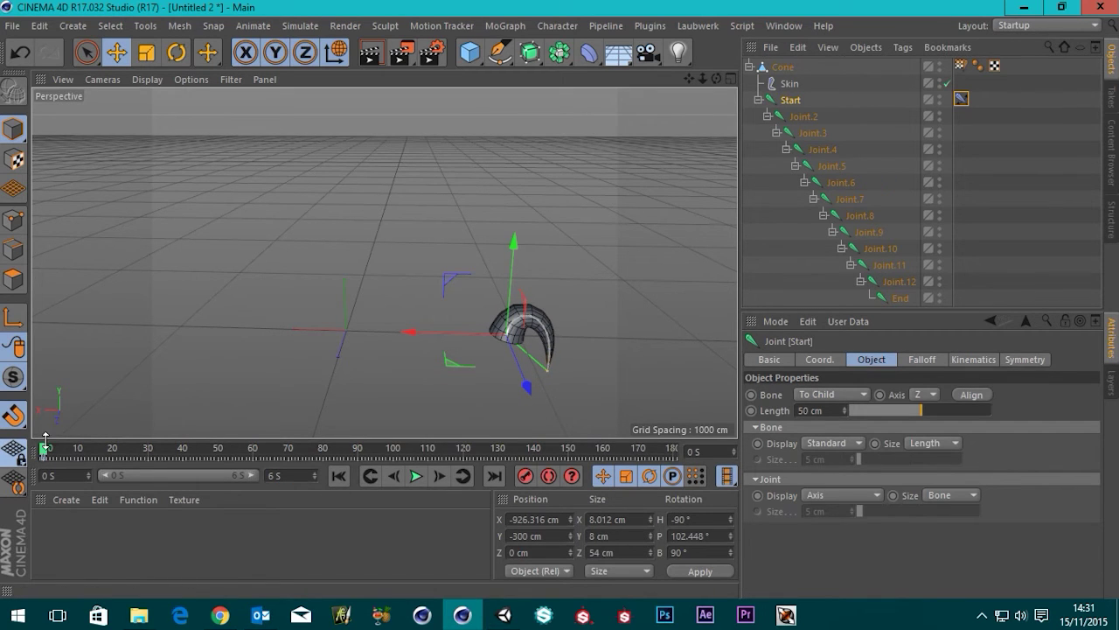
- Scrub to around frame 104 and move the Start joint far along positive X
{"action": "left_click_drag", "start_coordinate": [45, 453], "coordinate": [558, 460]}
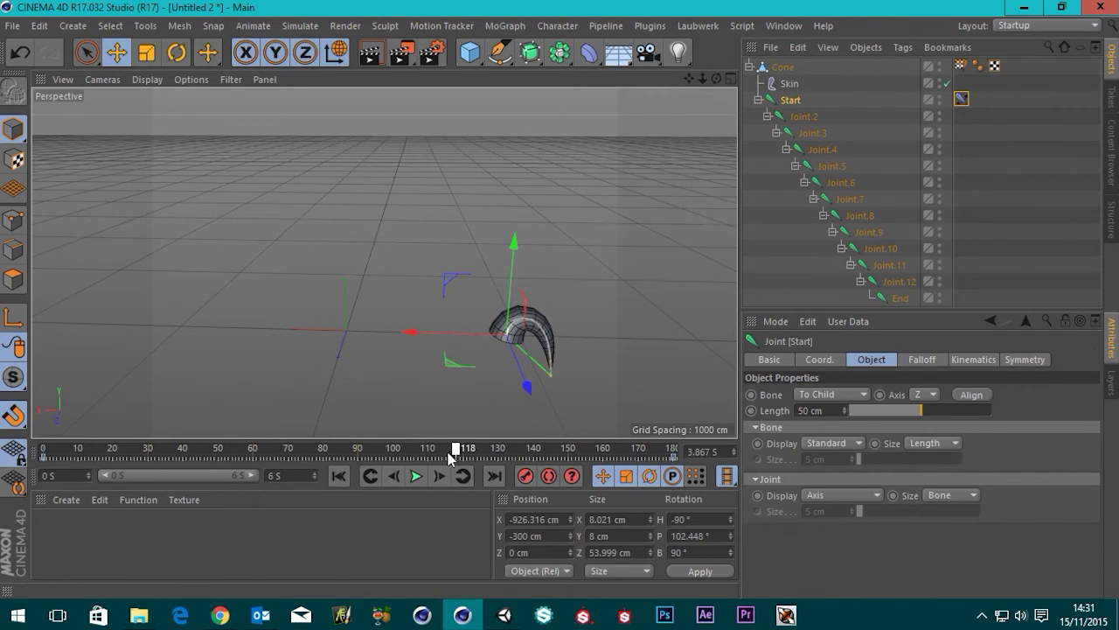
{"action": "left_click_drag", "start_coordinate": [449, 453], "coordinate": [405, 461]}
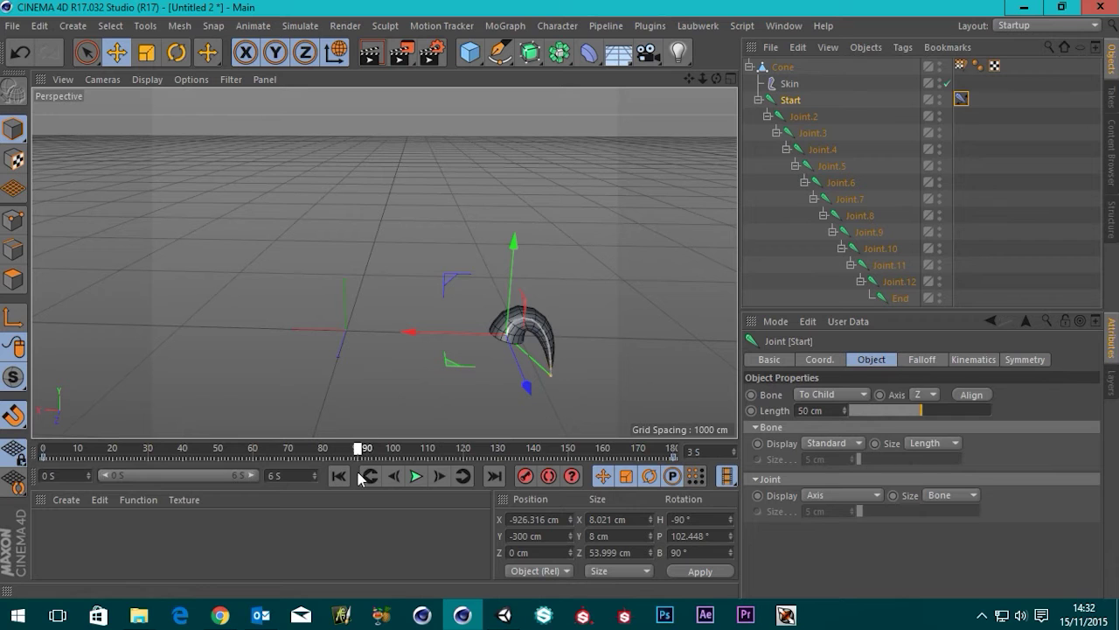
{"action": "left_click_drag", "start_coordinate": [411, 331], "coordinate": [116, 361]}
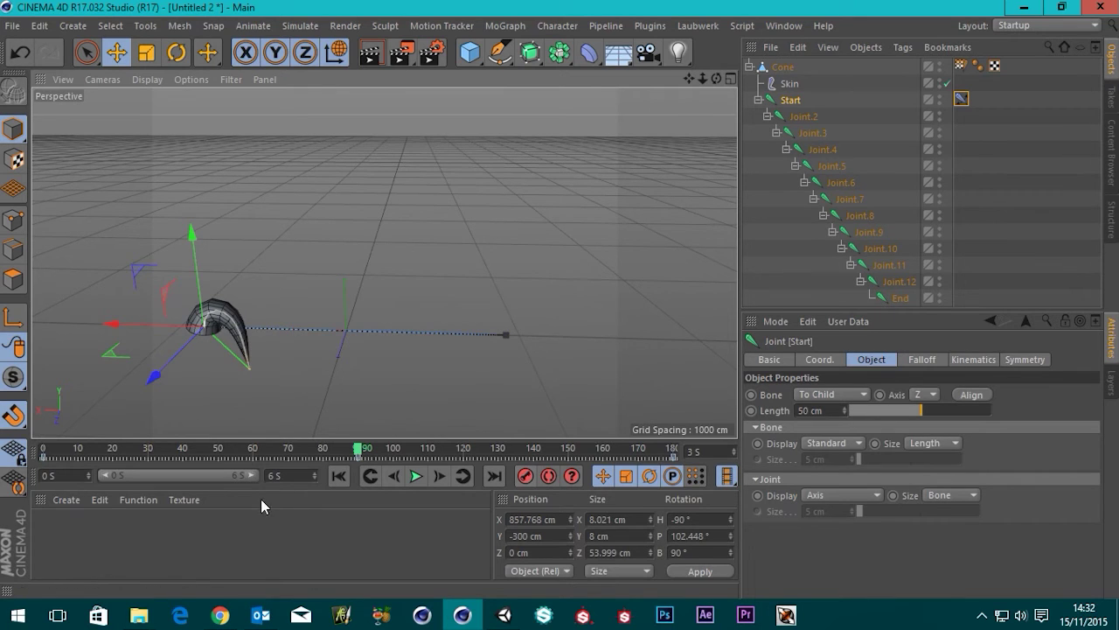
{"action": "left_click", "coordinate": [335, 475]}
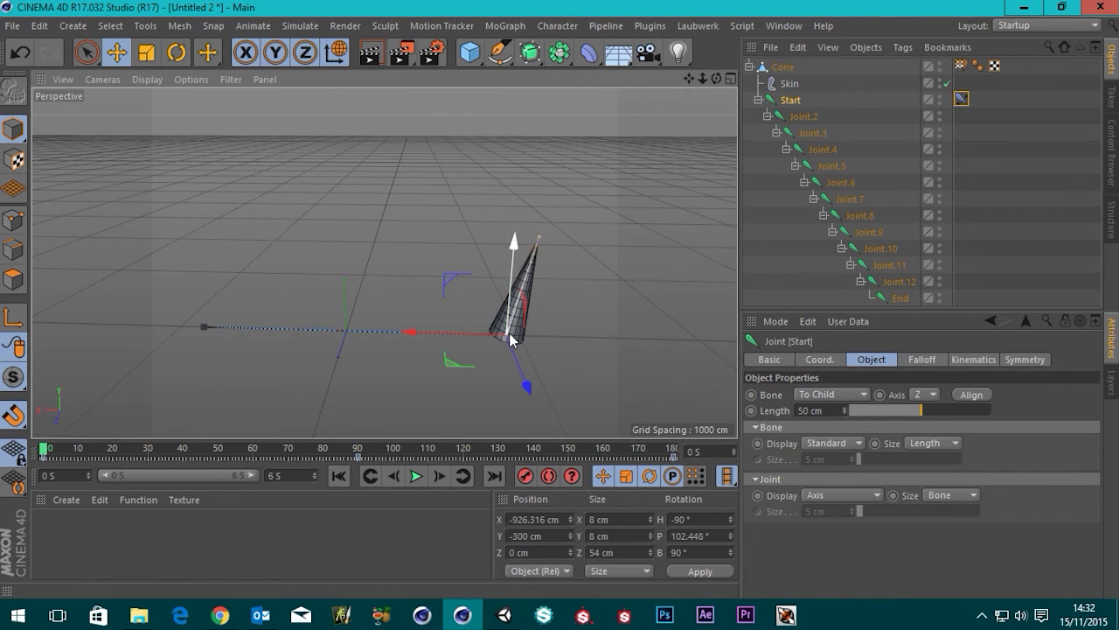
- Play the cone's bending animation, then rewind to frame 0
{"action": "left_click_drag", "start_coordinate": [510, 347], "coordinate": [464, 320], "text": "alt"}
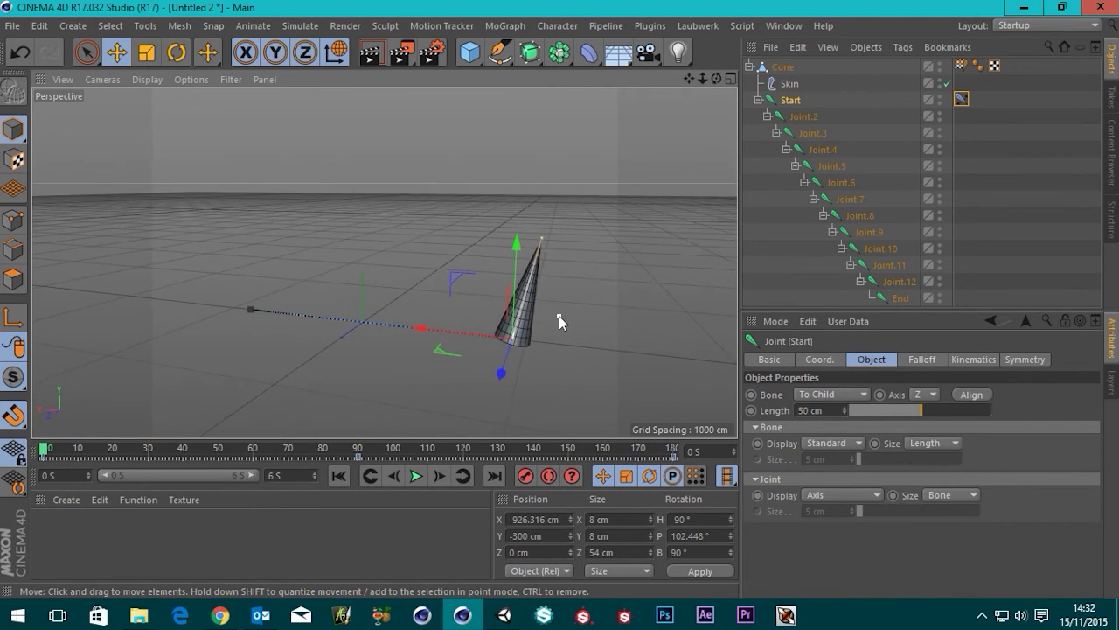
{"action": "left_click_drag", "start_coordinate": [559, 316], "coordinate": [482, 317], "text": "alt"}
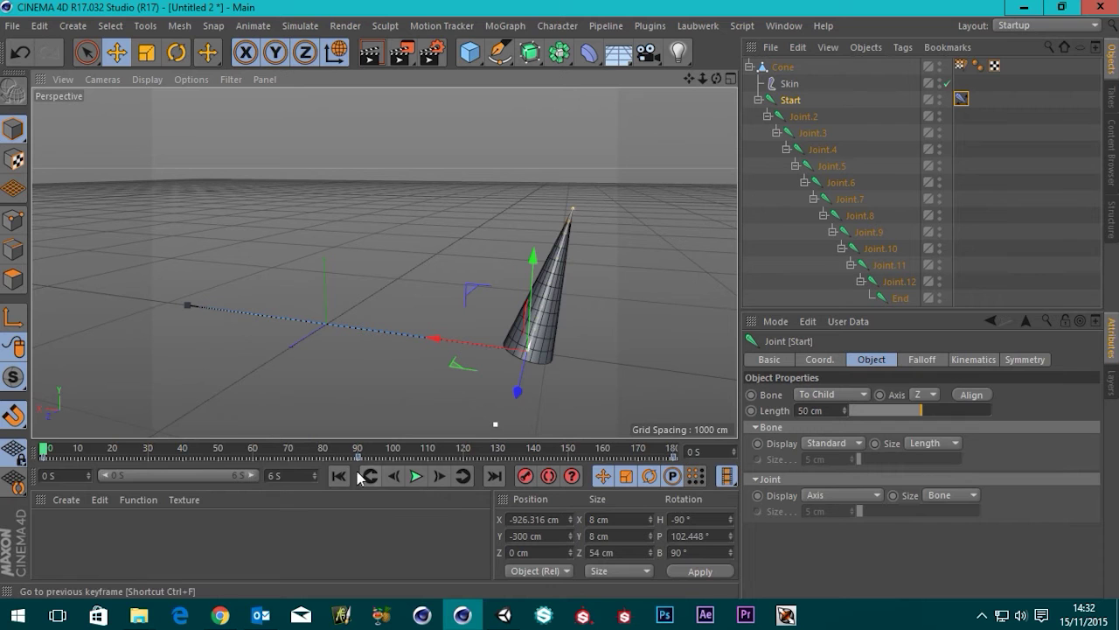
{"action": "left_click", "coordinate": [416, 476]}
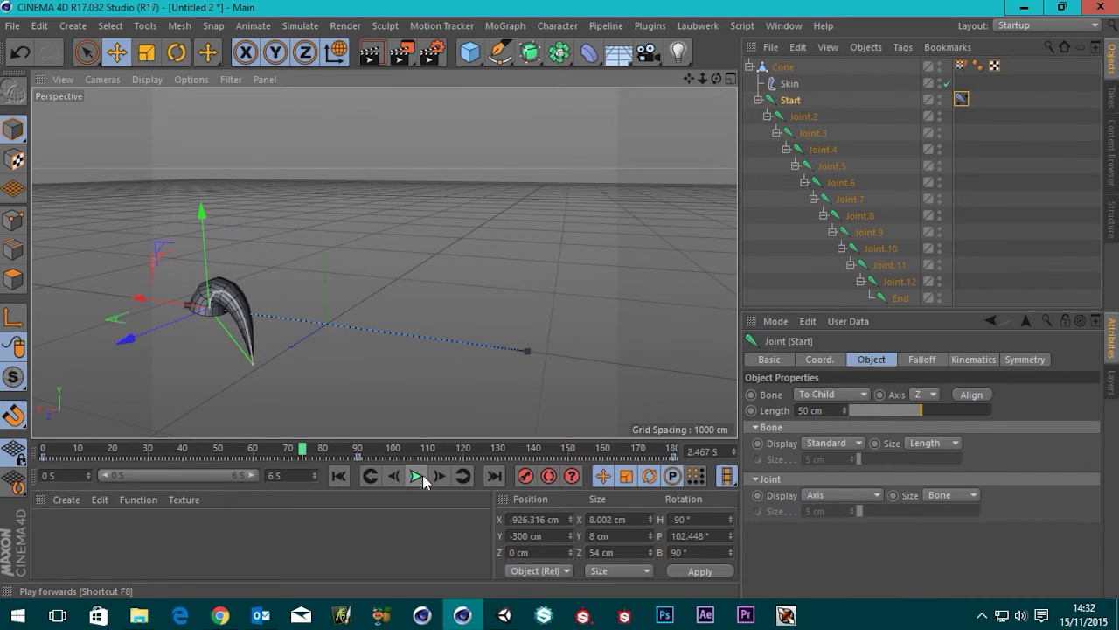
{"action": "left_click", "coordinate": [418, 477]}
{"action": "left_click", "coordinate": [338, 477]}
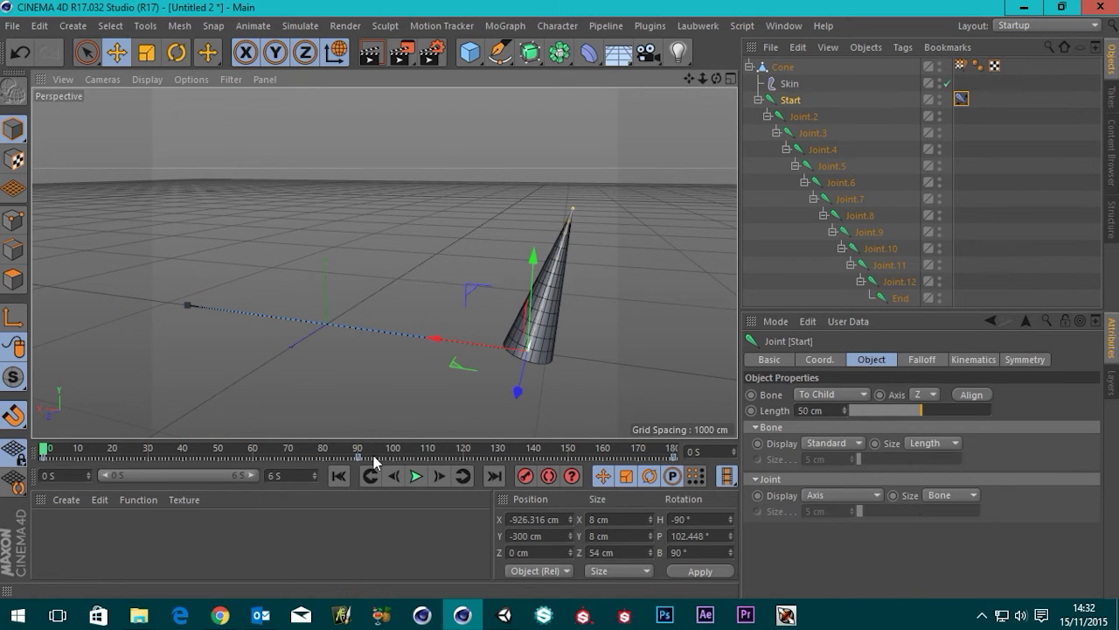
- Drag the 6 S bend keyframe earlier to about 4.533 S
{"action": "left_click_drag", "start_coordinate": [360, 457], "coordinate": [208, 470]}
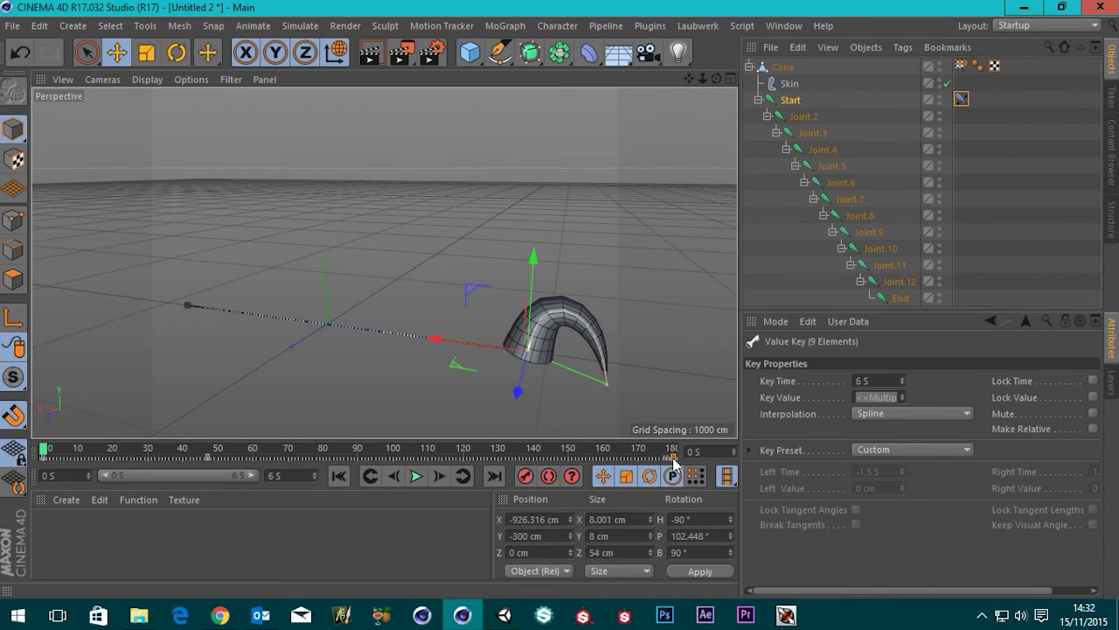
{"action": "left_click_drag", "start_coordinate": [674, 463], "coordinate": [372, 469]}
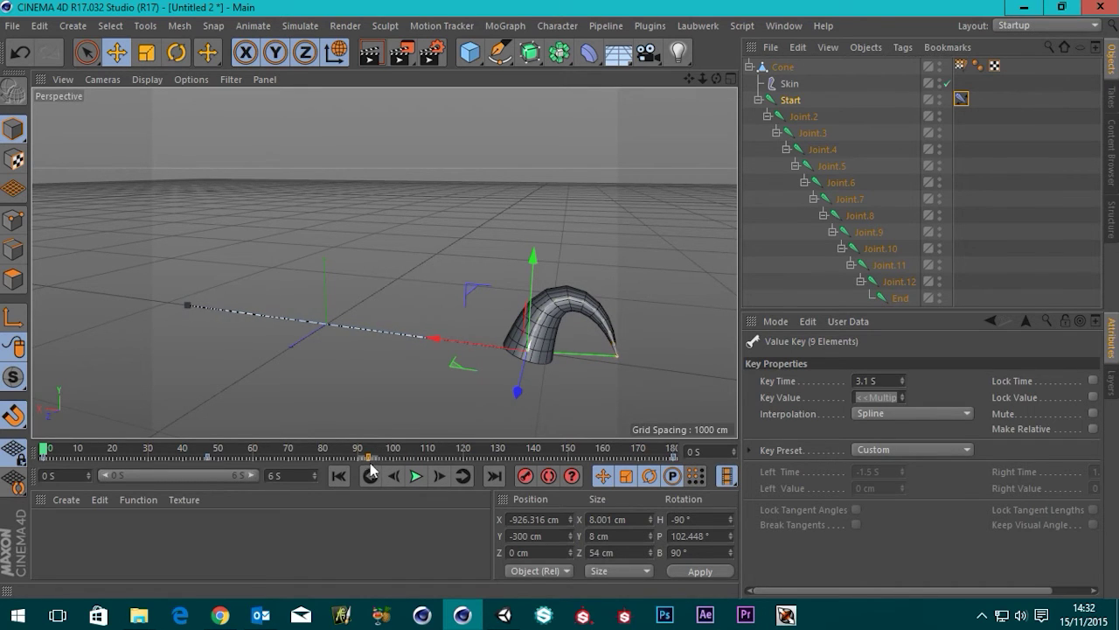
{"action": "left_click_drag", "start_coordinate": [206, 455], "coordinate": [504, 453]}
{"action": "left_click", "coordinate": [202, 457]}
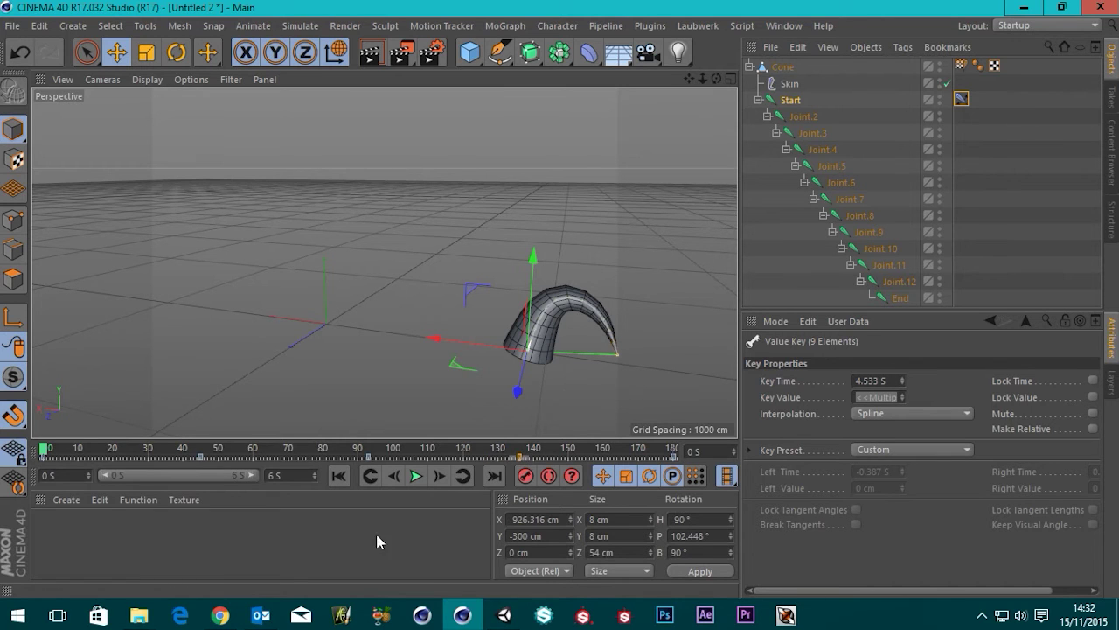
- Replay from frame 0 and stop near frame 100 with the cone arched
{"action": "left_click", "coordinate": [416, 480]}
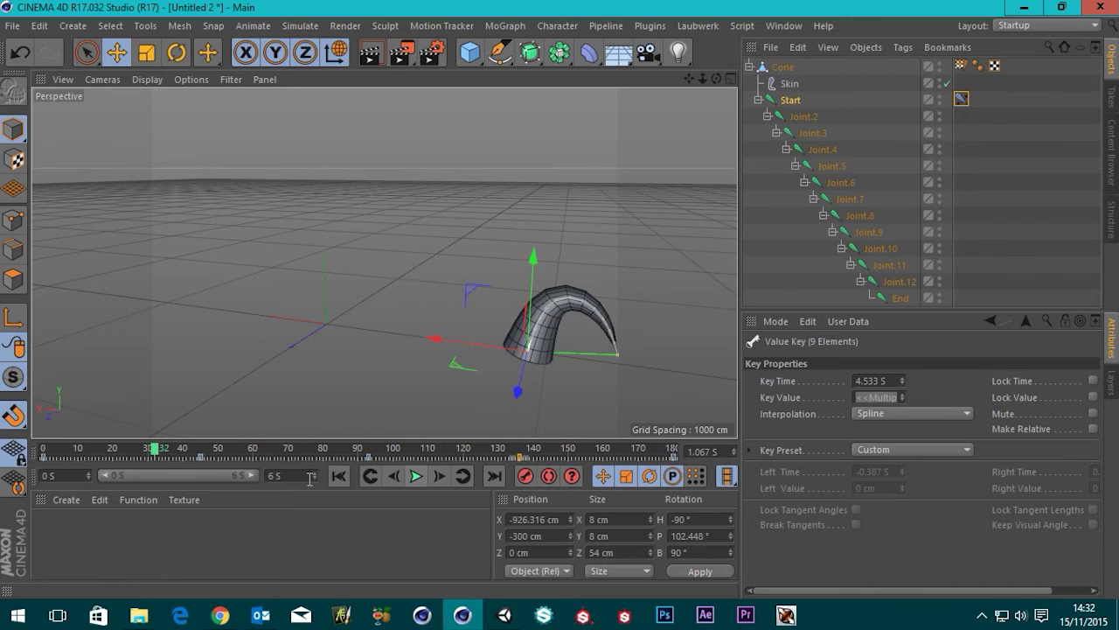
{"action": "left_click", "coordinate": [338, 477]}
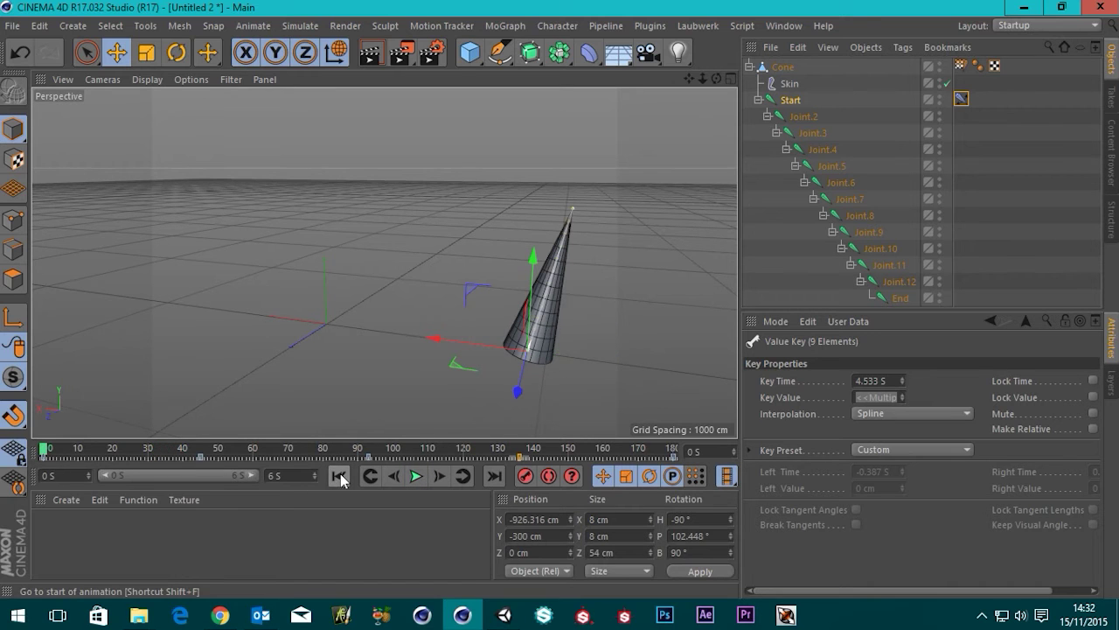
{"action": "left_click", "coordinate": [415, 476]}
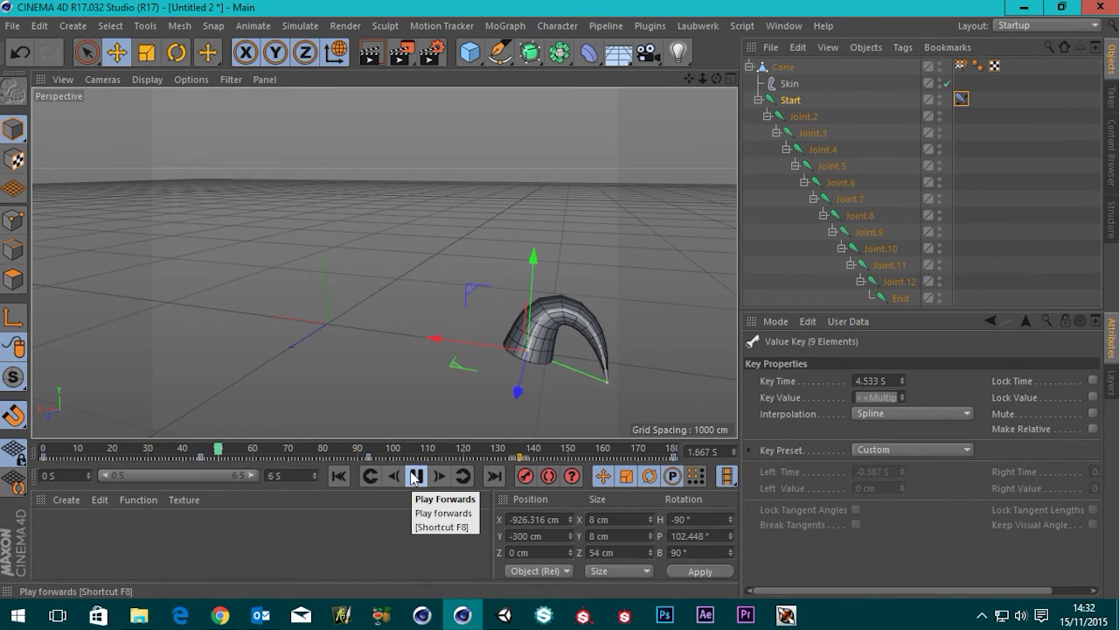
{"action": "left_click", "coordinate": [415, 476]}
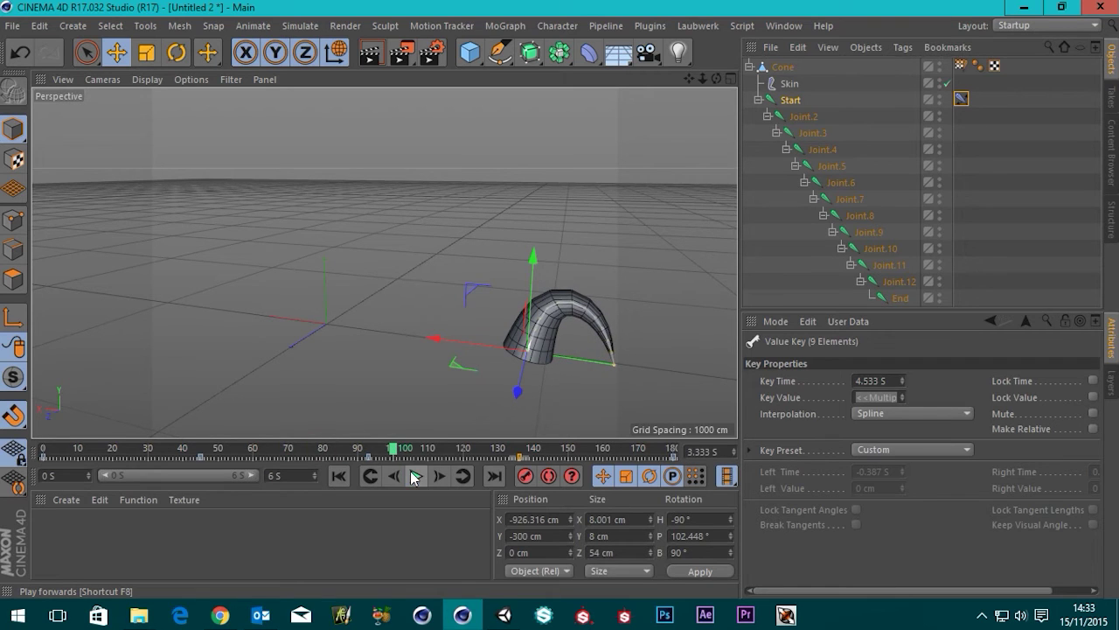
{"action": "left_click", "coordinate": [1015, 207]}
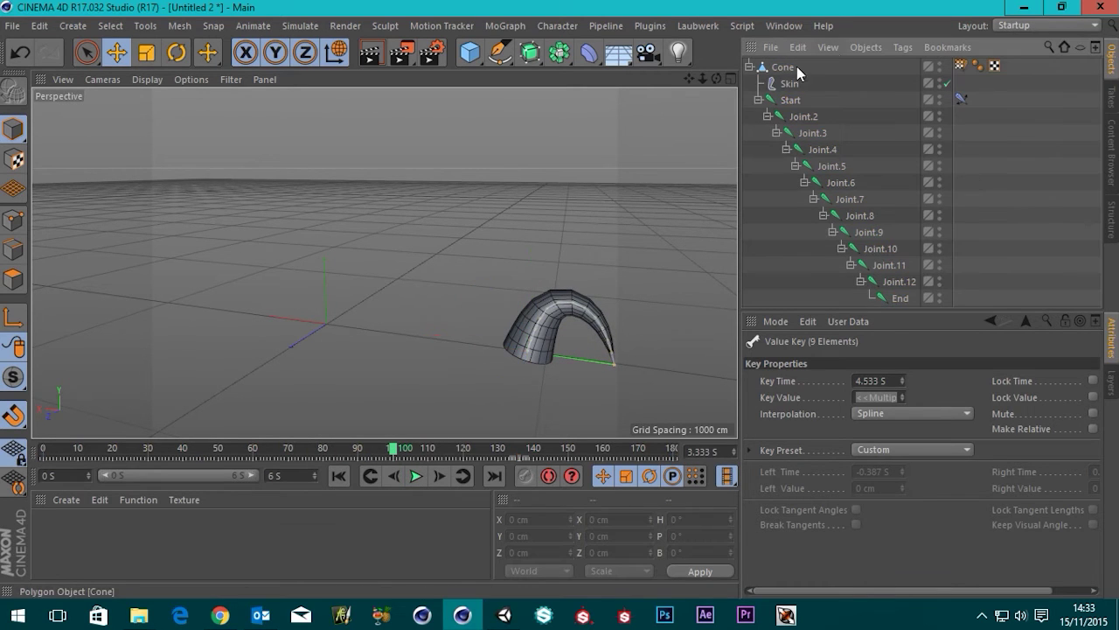
- Select the Start joint and scrub the animation to around frame 90
{"action": "left_click", "coordinate": [790, 103]}
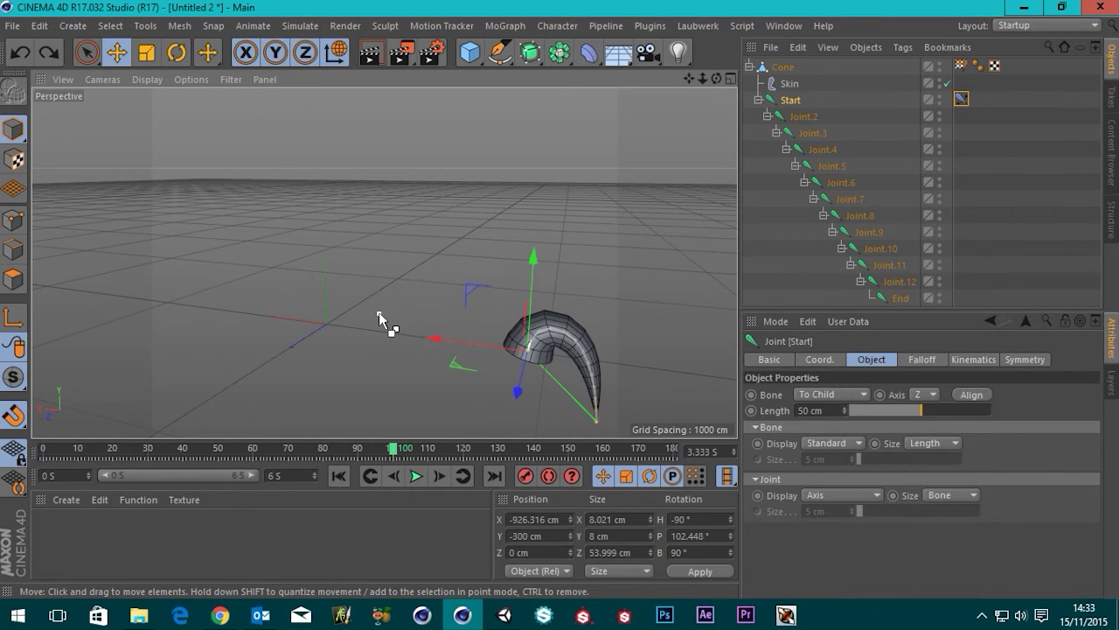
{"action": "left_click", "coordinate": [338, 474]}
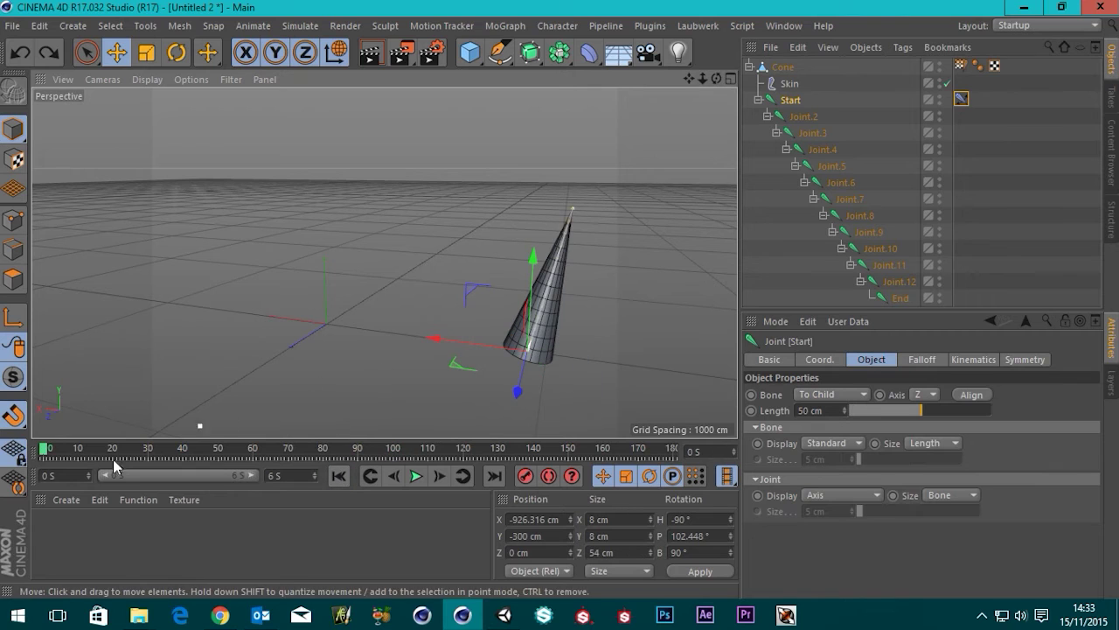
{"action": "left_click", "coordinate": [525, 475]}
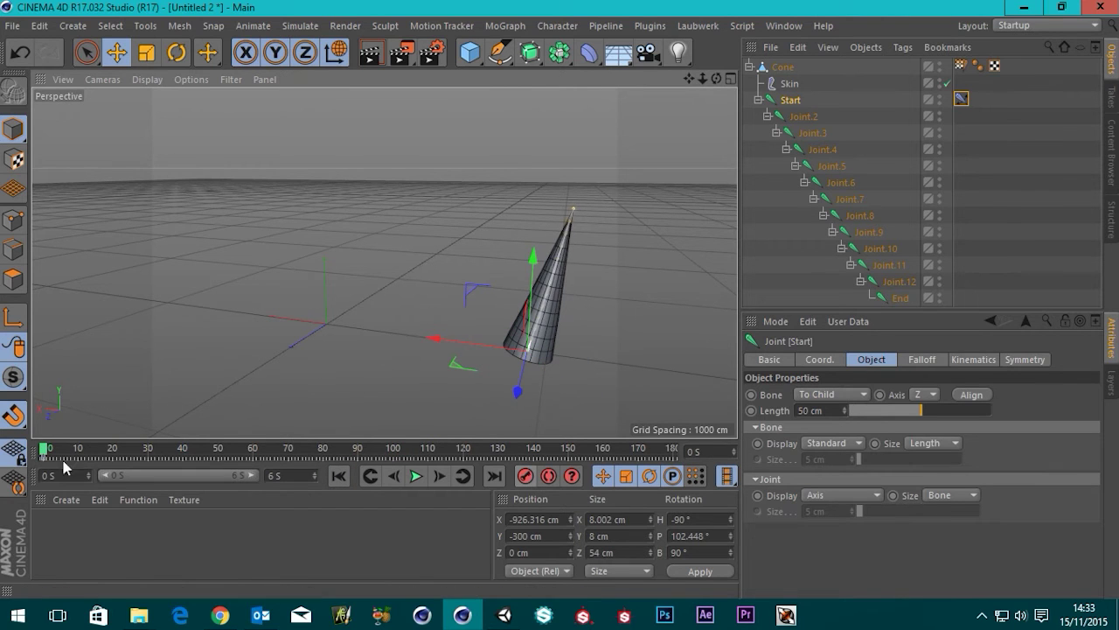
{"action": "left_click_drag", "start_coordinate": [46, 459], "coordinate": [751, 484]}
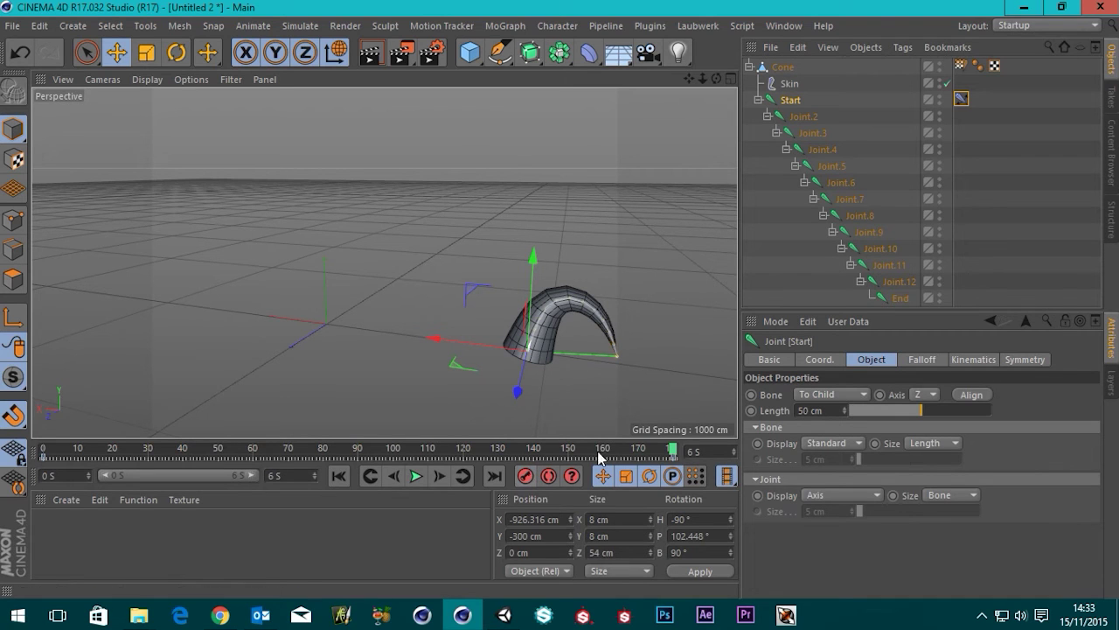
{"action": "left_click", "coordinate": [359, 453]}
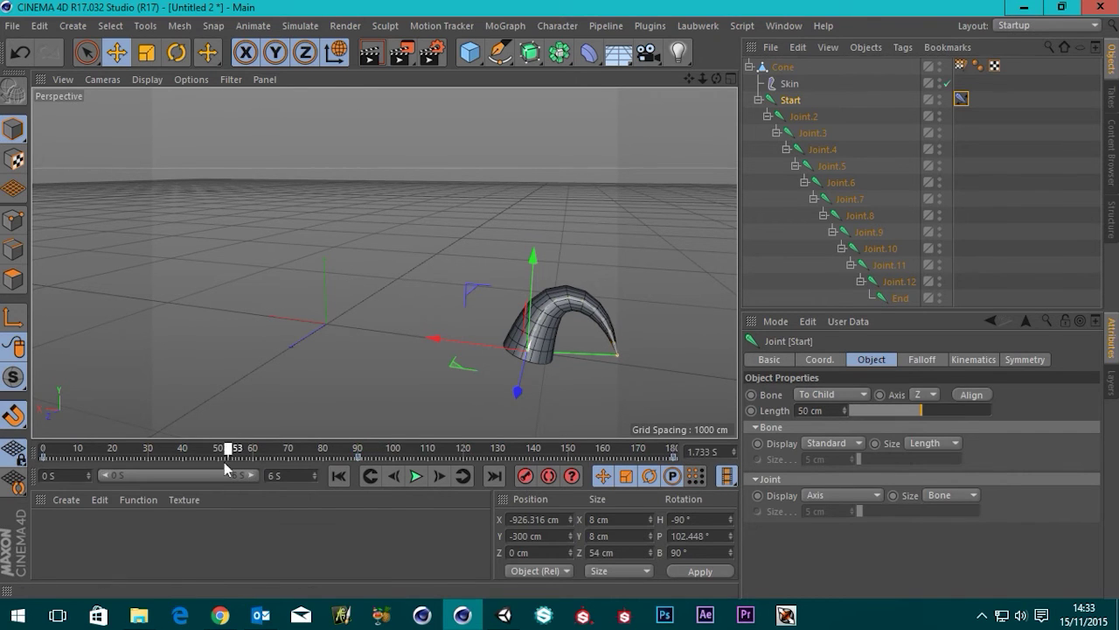
- At frame 41, move the Start joint along X, shift its key to 4.633 S, and play
{"action": "left_click_drag", "start_coordinate": [190, 473], "coordinate": [187, 473]}
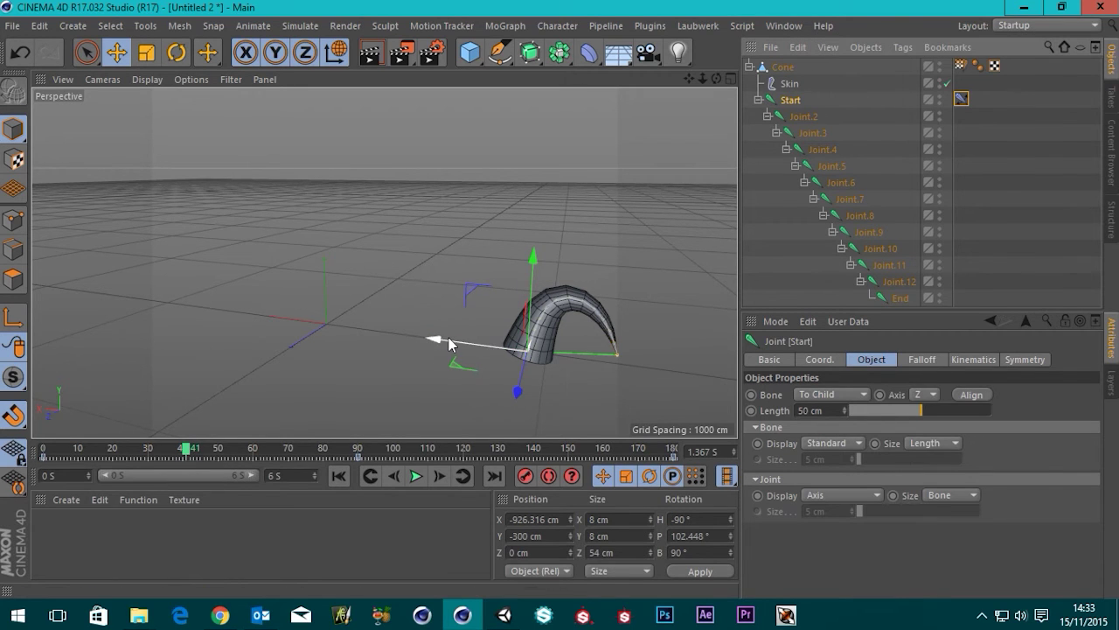
{"action": "left_click_drag", "start_coordinate": [449, 343], "coordinate": [143, 341]}
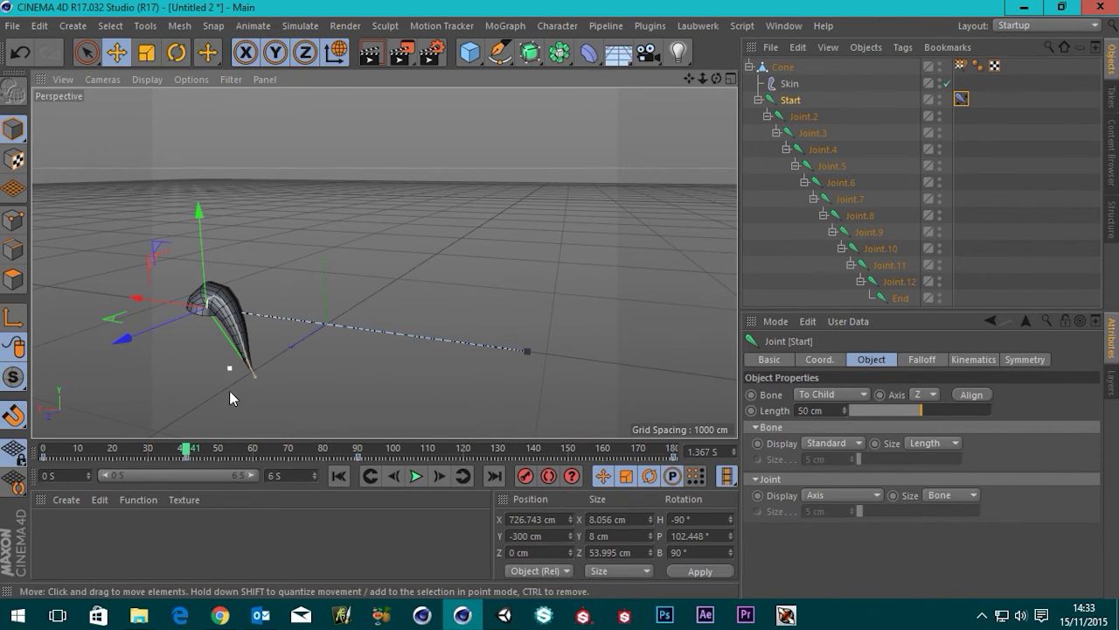
{"action": "left_click_drag", "start_coordinate": [188, 457], "coordinate": [531, 458]}
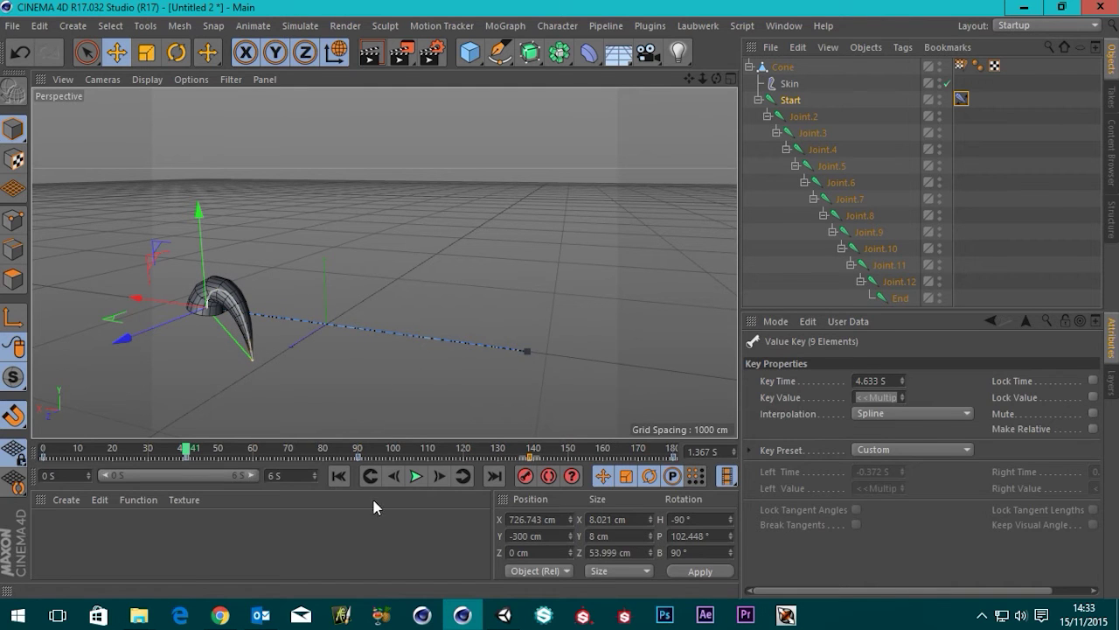
{"action": "left_click", "coordinate": [339, 474]}
{"action": "left_click", "coordinate": [416, 476]}
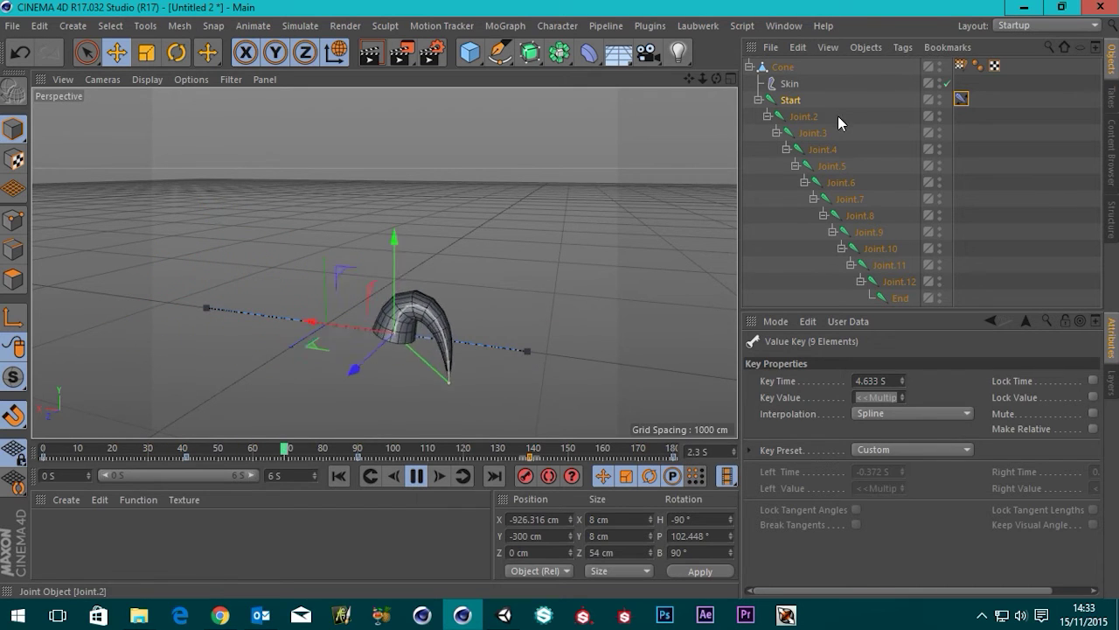
- Set the IK tag's Dynamics Strength to 40 %
{"action": "left_click", "coordinate": [961, 99]}
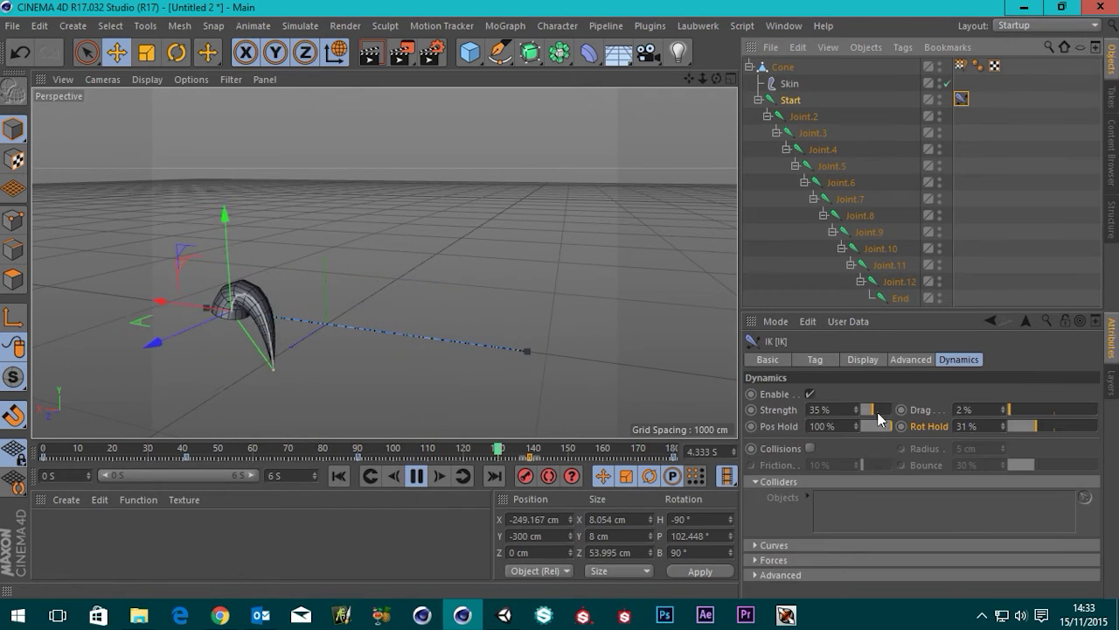
{"action": "left_click", "coordinate": [822, 409]}
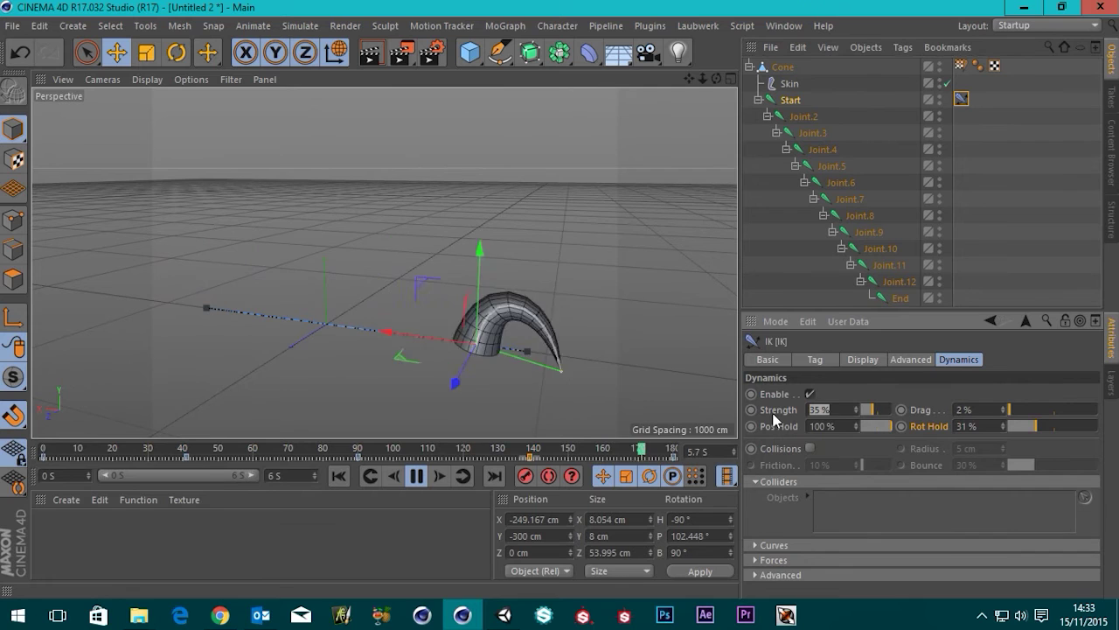
{"action": "type", "text": "40"}
{"action": "key", "text": "Return"}
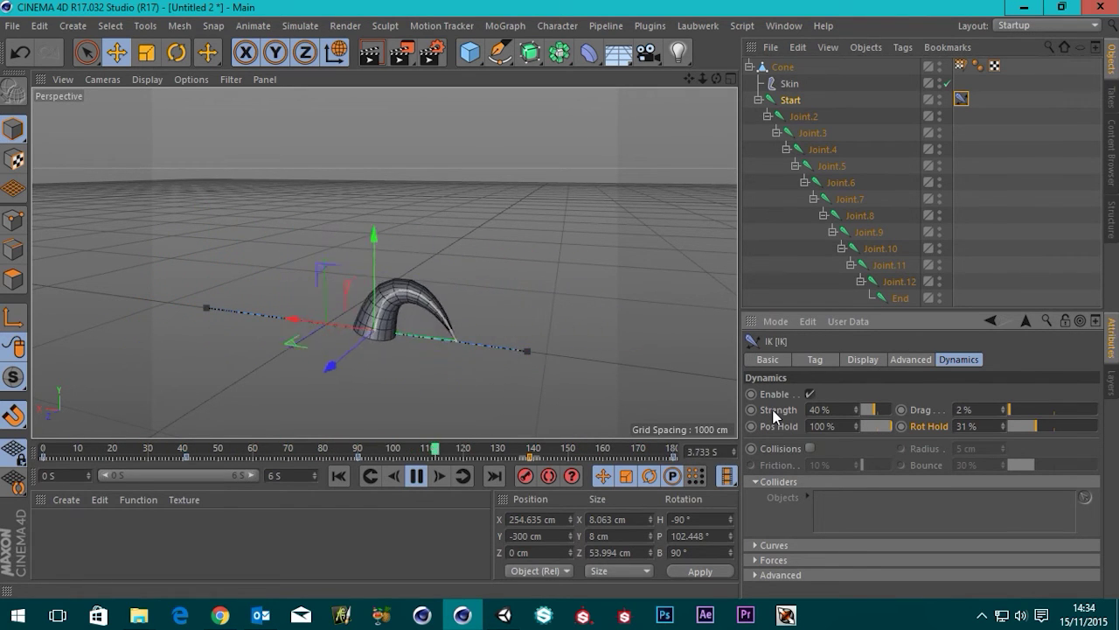
- Stop playback, rewind to frame 0 and deselect everything
{"action": "left_click", "coordinate": [416, 475]}
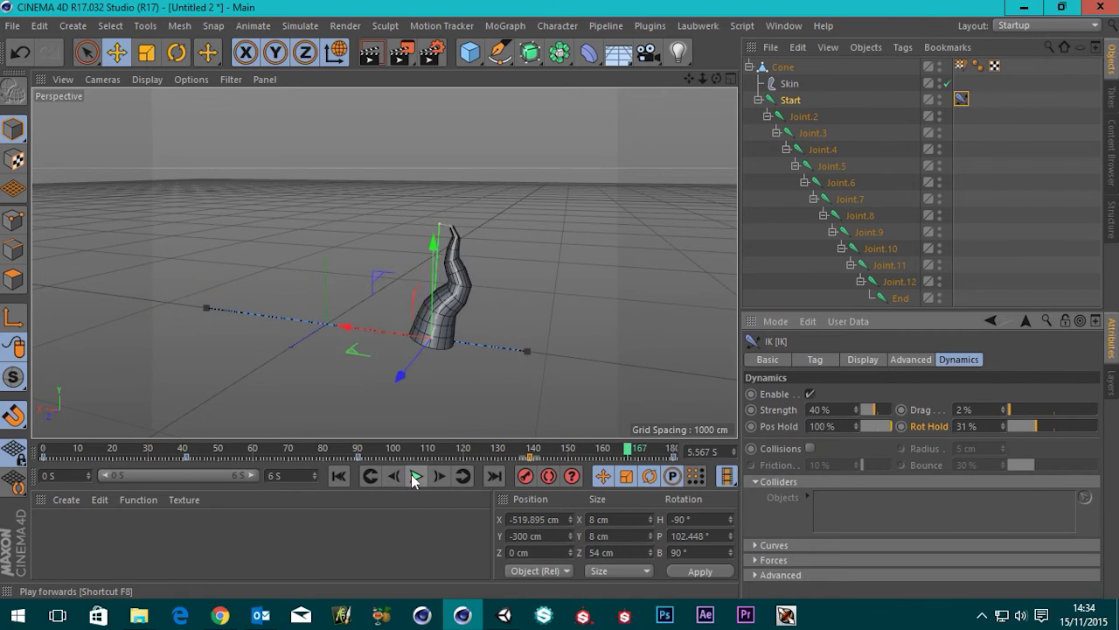
{"action": "left_click", "coordinate": [337, 475]}
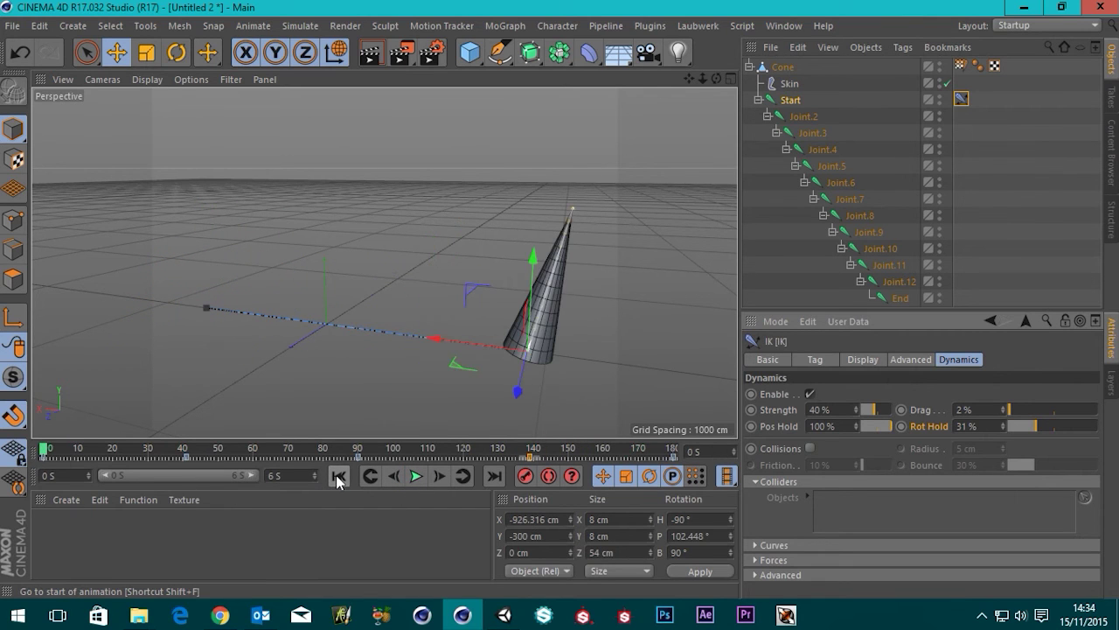
{"action": "left_click", "coordinate": [1043, 215]}
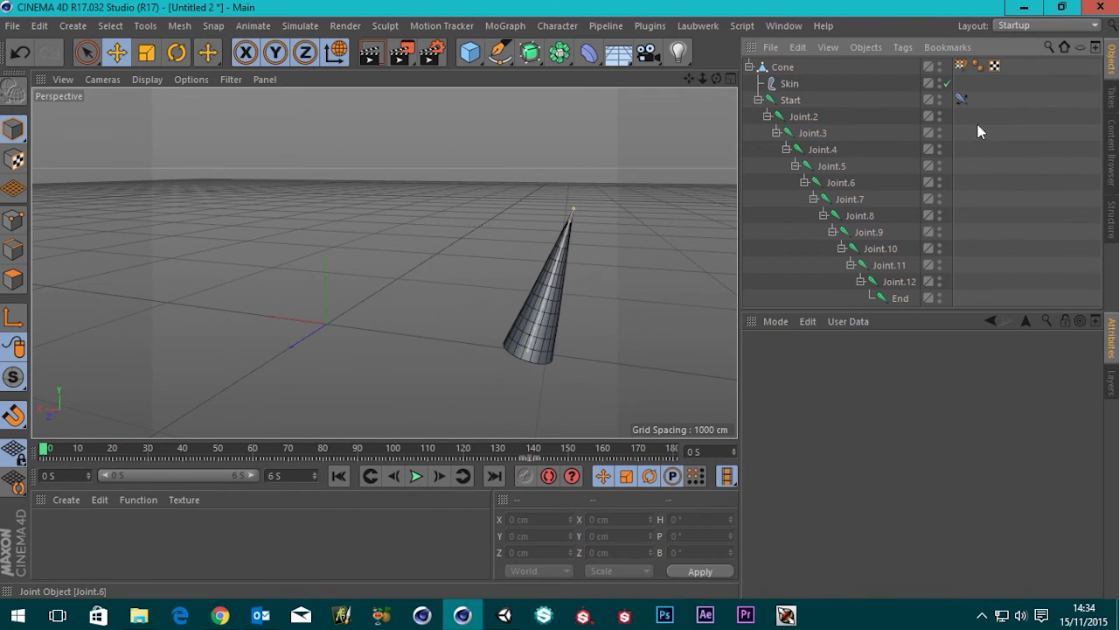
- Collapse the Start hierarchy and begin Save As into the Unity project's Assets/#Imports folder
{"action": "left_click", "coordinate": [758, 101]}
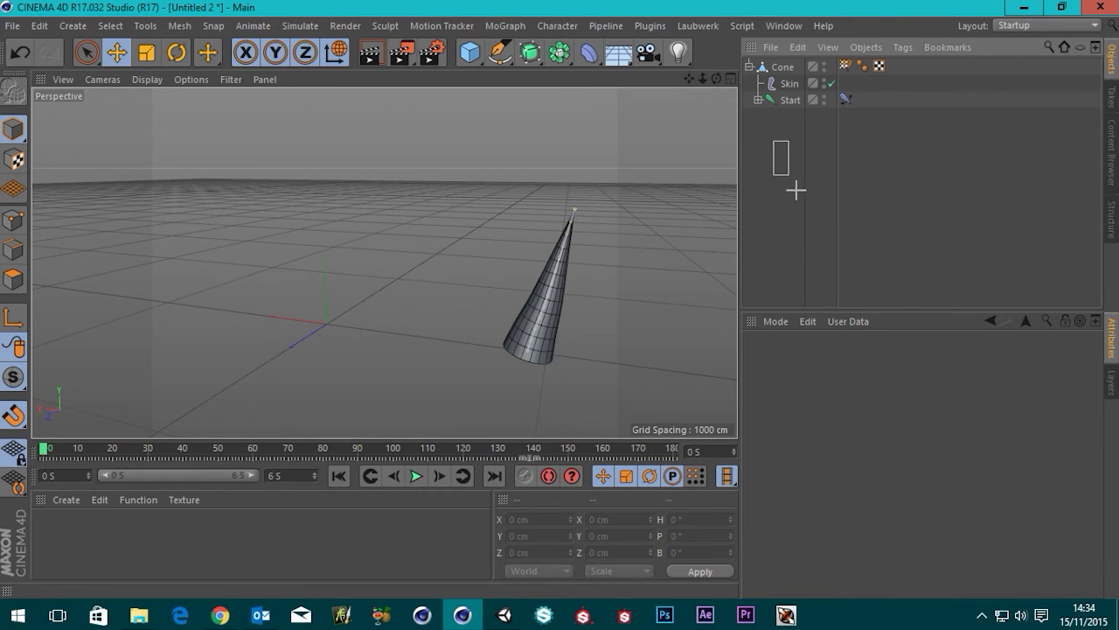
{"action": "left_click", "coordinate": [13, 30]}
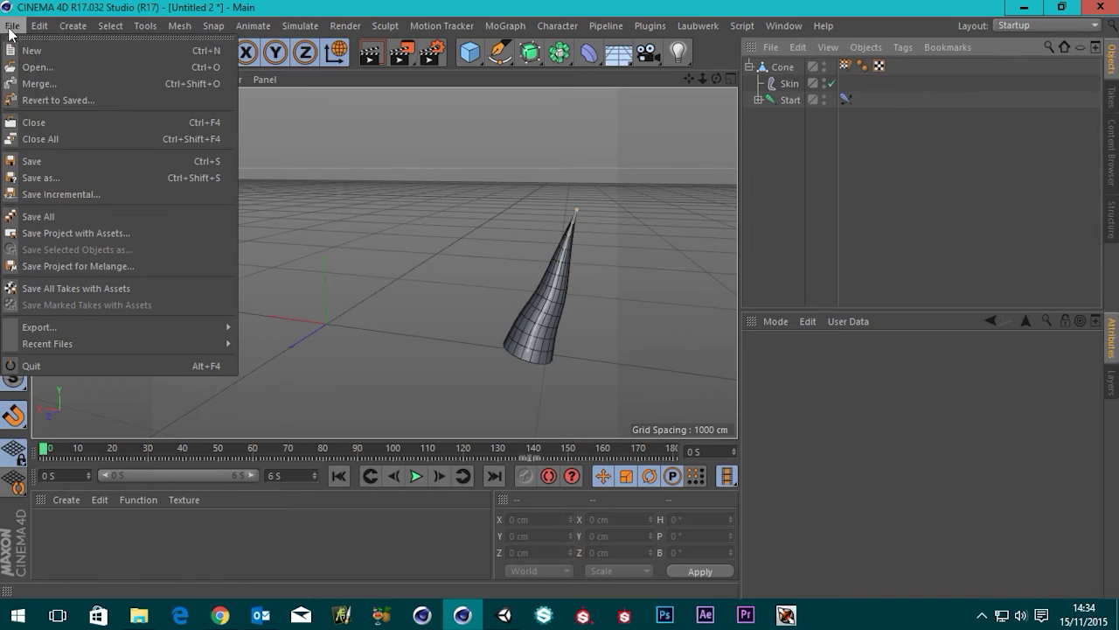
{"action": "left_click", "coordinate": [37, 179]}
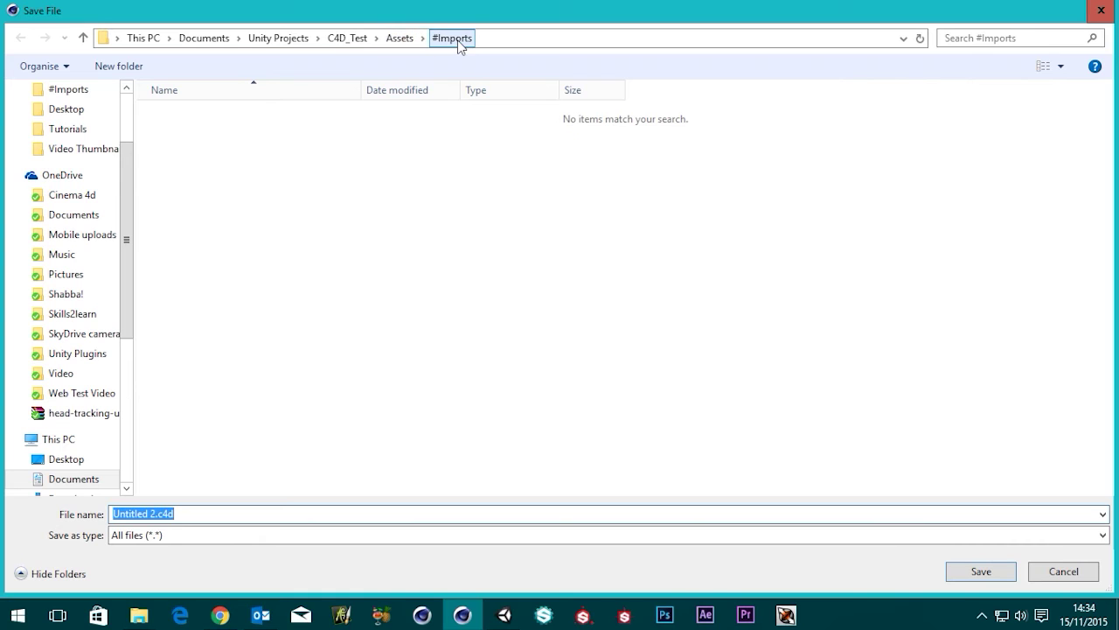
{"action": "left_click", "coordinate": [412, 38]}
{"action": "left_click", "coordinate": [183, 119]}
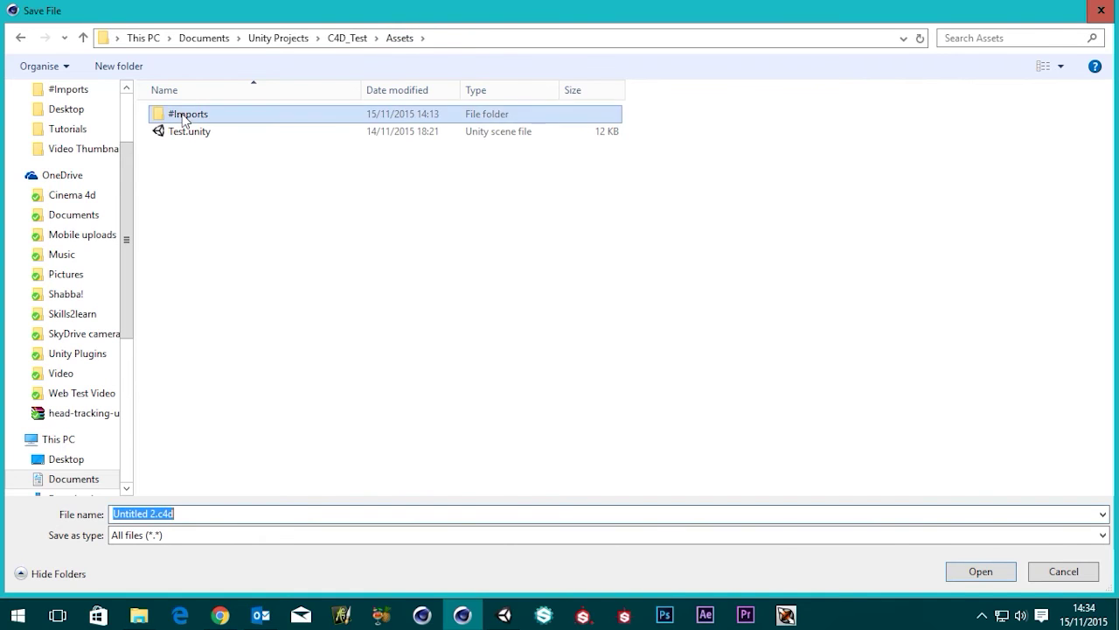
{"action": "double_click", "coordinate": [184, 115]}
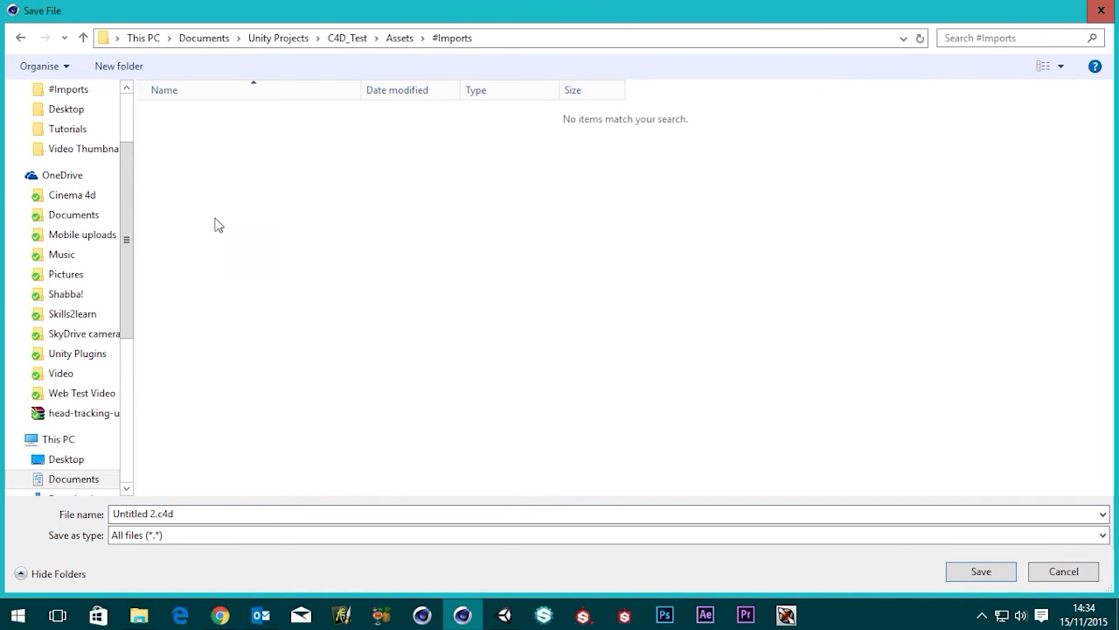
- Rename the file to Test.c4d and save it
{"action": "left_click", "coordinate": [159, 514]}
{"action": "key", "text": "End"}
{"action": "key", "text": "Left"}
{"action": "key", "text": "Left"}
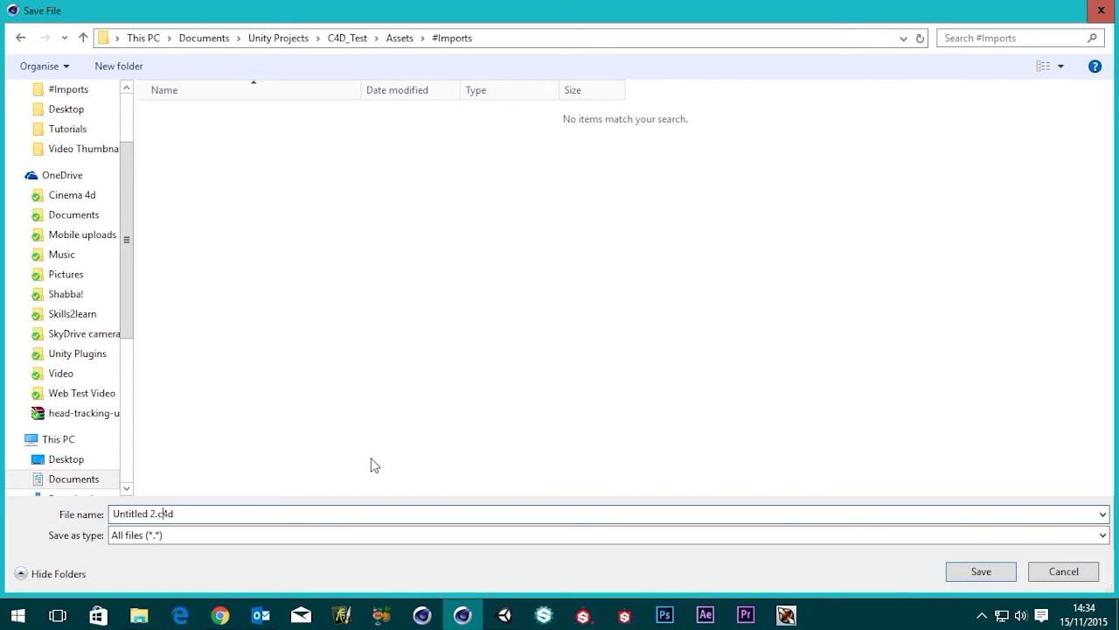
{"action": "key", "text": "BackSpace"}
{"action": "key", "text": "BackSpace"}
{"action": "key", "text": "BackSpace"}
{"action": "key", "text": "BackSpace"}
{"action": "key", "text": "BackSpace"}
{"action": "key", "text": "BackSpace"}
{"action": "key", "text": "BackSpace"}
{"action": "key", "text": "BackSpace"}
{"action": "key", "text": "BackSpace"}
{"action": "type", "text": "T"}
{"action": "left_click", "coordinate": [504, 615]}
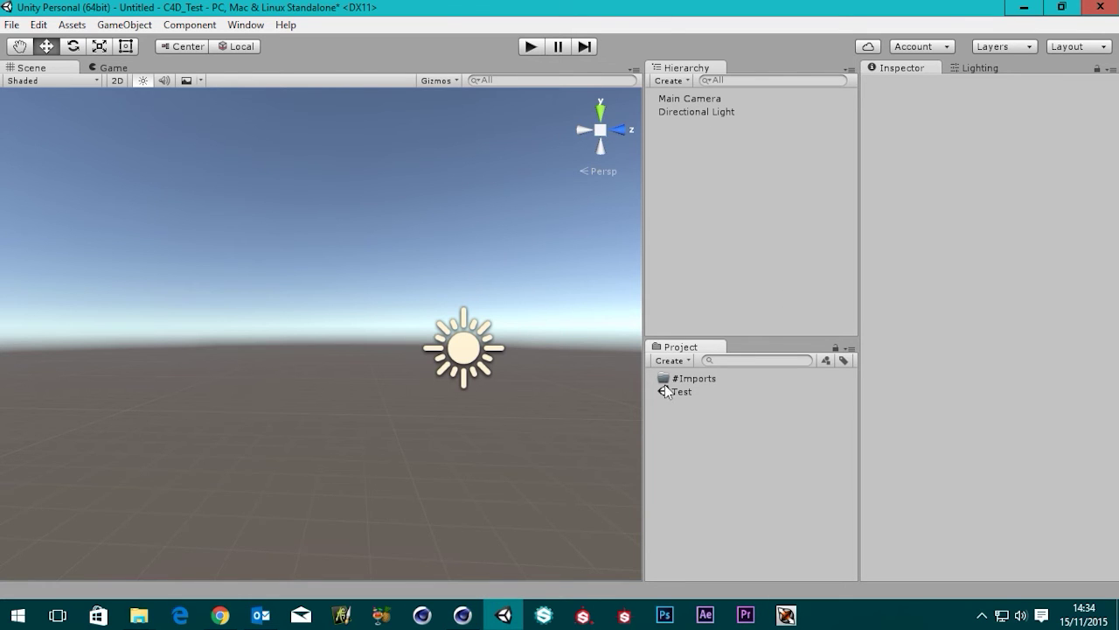
{"action": "left_click", "coordinate": [462, 615]}
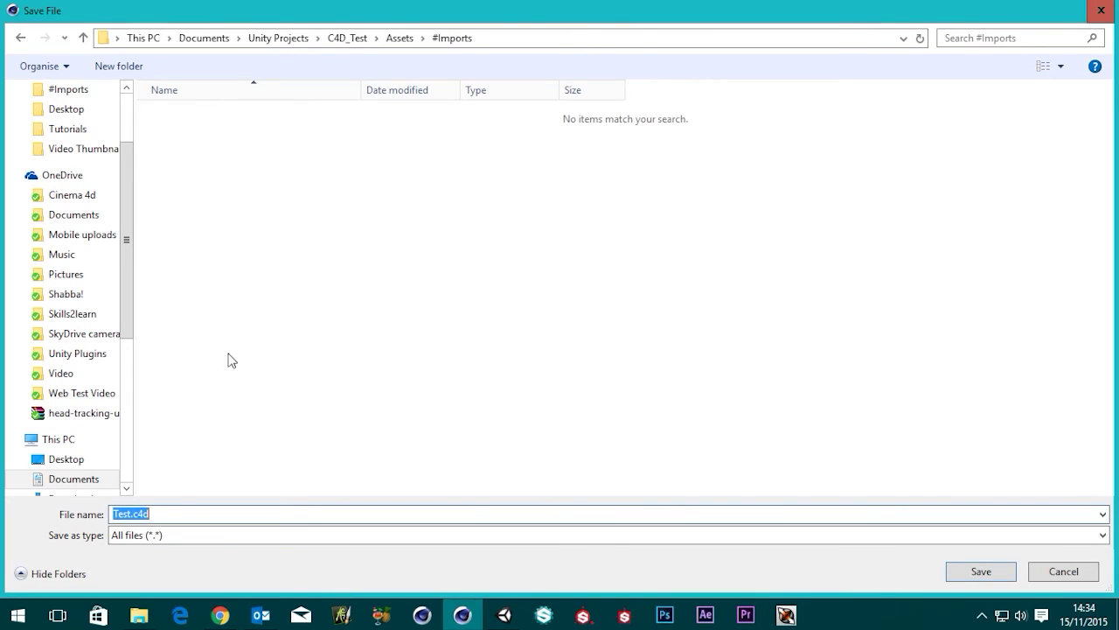
{"action": "left_click", "coordinate": [174, 514]}
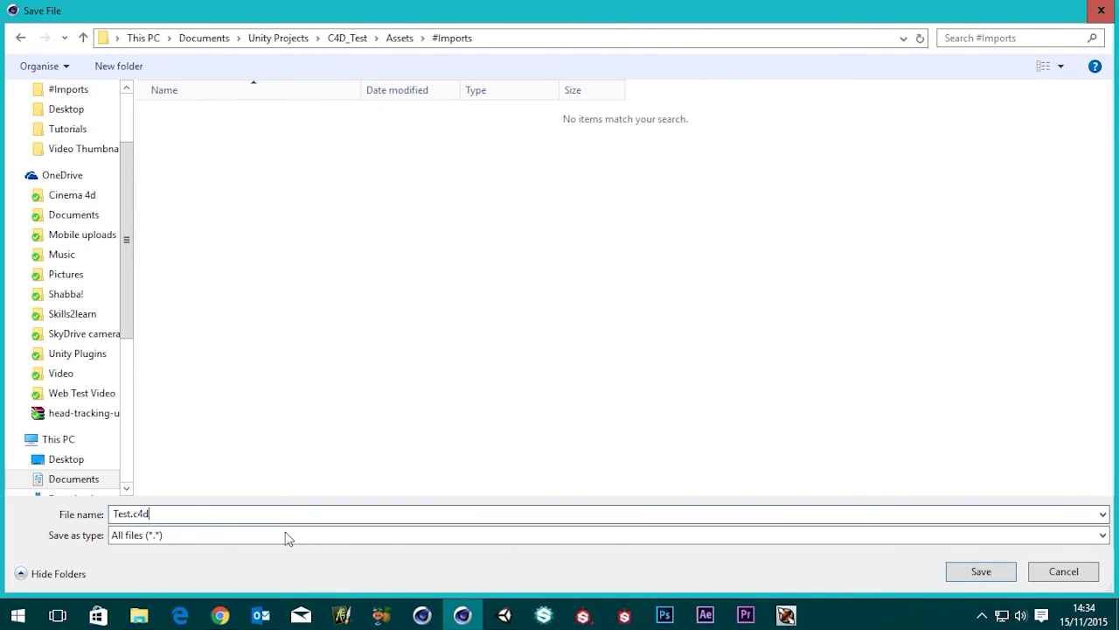
{"action": "left_click", "coordinate": [981, 572]}
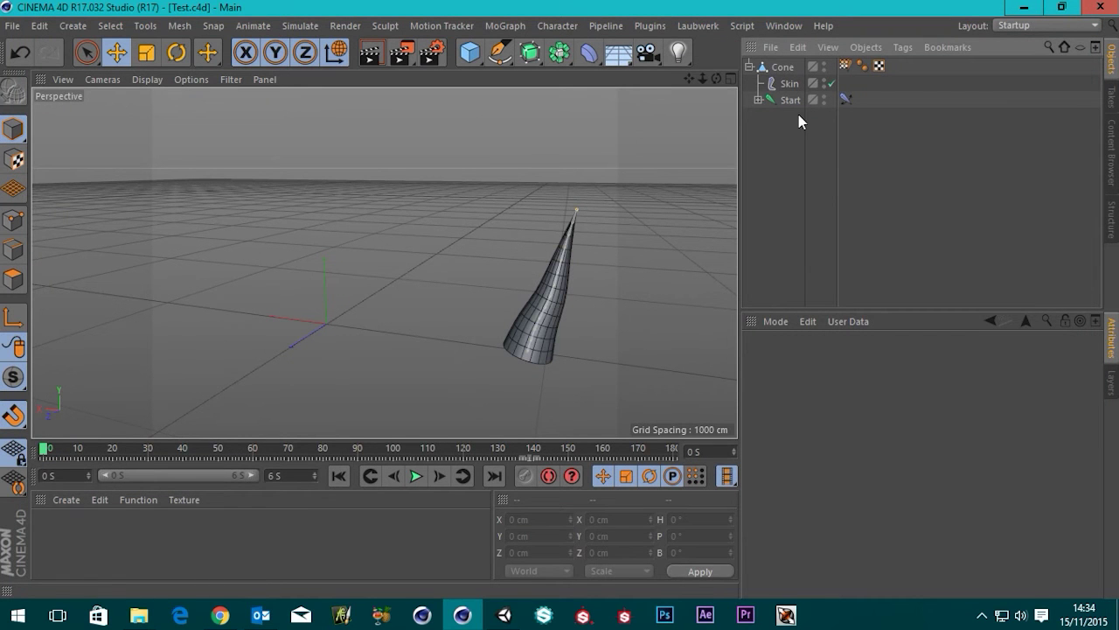
- In Unity, select the imported Test asset and review its Model import settings
{"action": "left_click", "coordinate": [504, 615]}
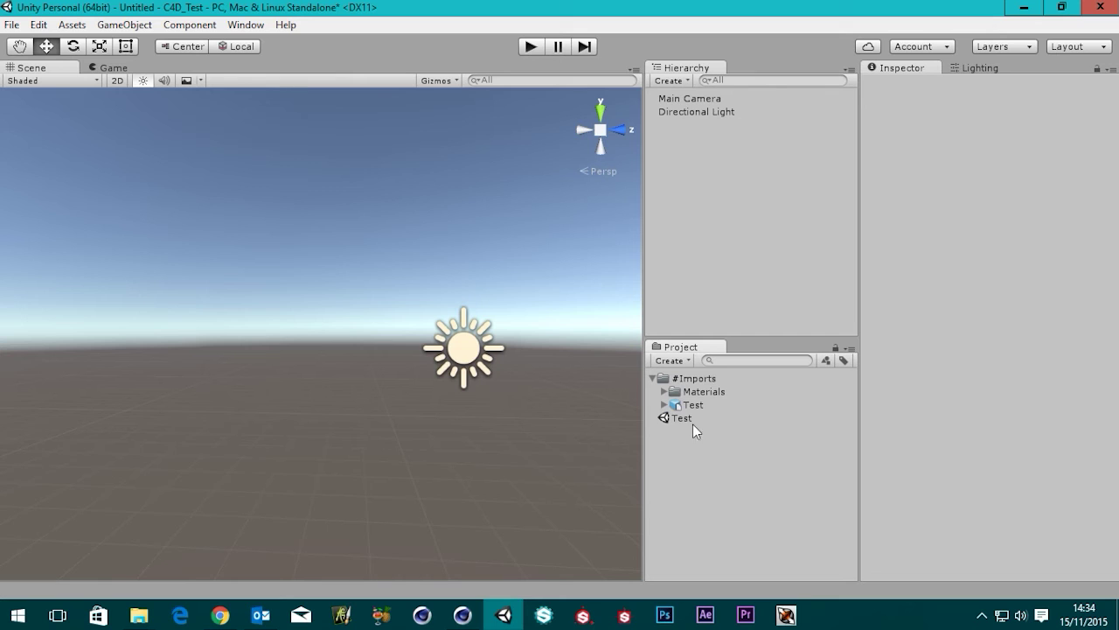
{"action": "left_click", "coordinate": [693, 405]}
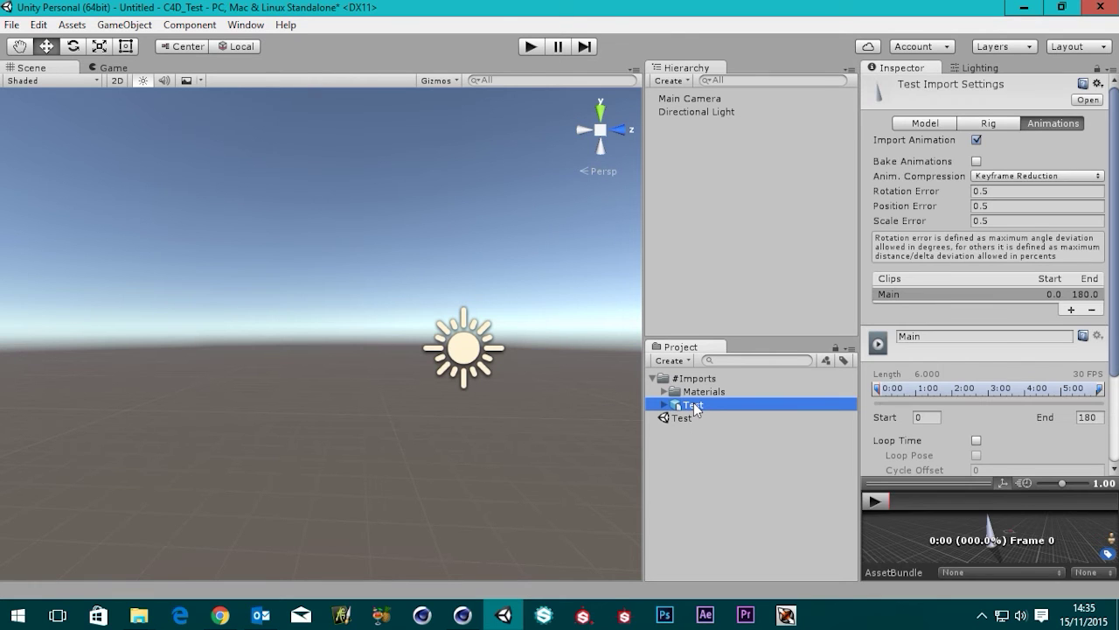
{"action": "left_click", "coordinate": [927, 125]}
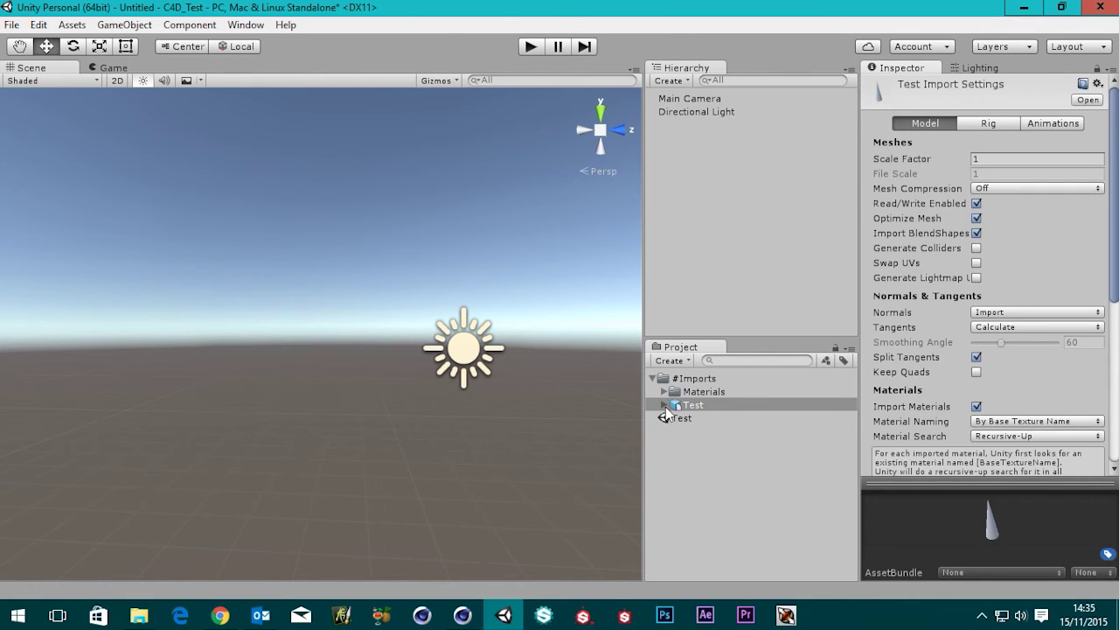
{"action": "left_click", "coordinate": [693, 408]}
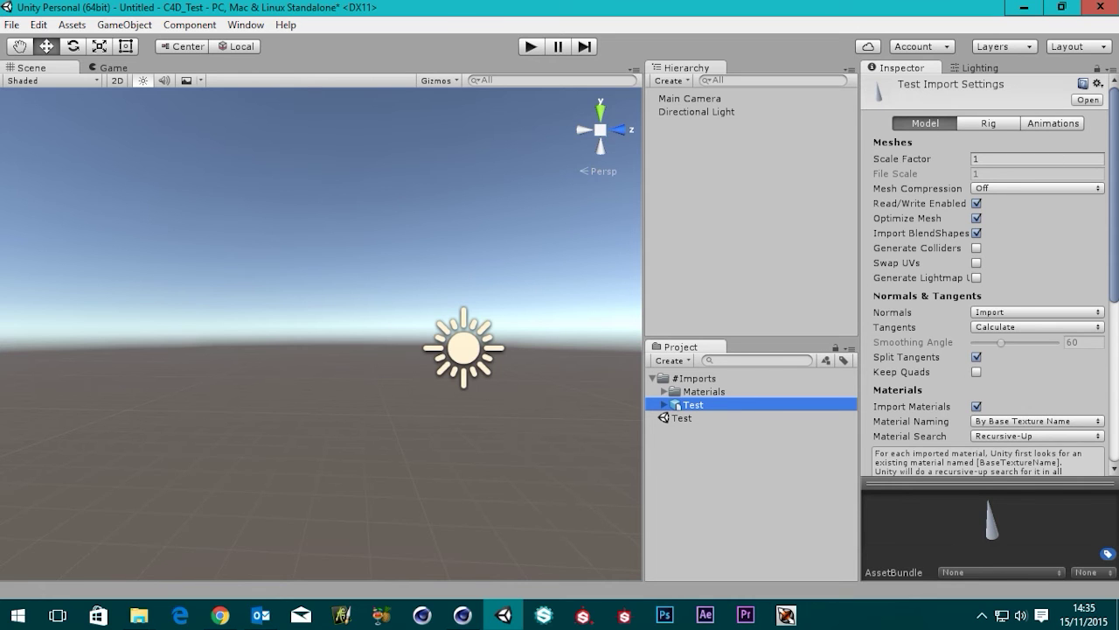
{"action": "mouse_move", "coordinate": [1117, 179]}
{"action": "left_mouse_down"}
{"action": "mouse_move", "coordinate": [1112, 349]}
{"action": "mouse_move", "coordinate": [1115, 179]}
{"action": "left_mouse_up"}
- Check the Rig and Animations tabs and play, then stop, the Main clip preview
{"action": "left_click", "coordinate": [987, 125]}
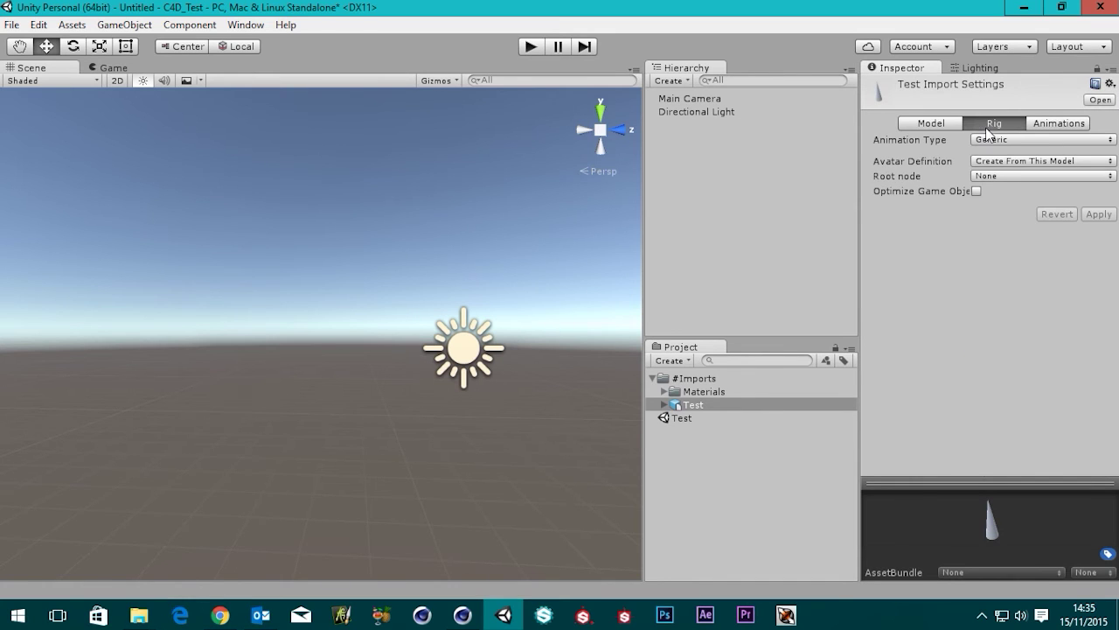
{"action": "left_click", "coordinate": [1059, 127]}
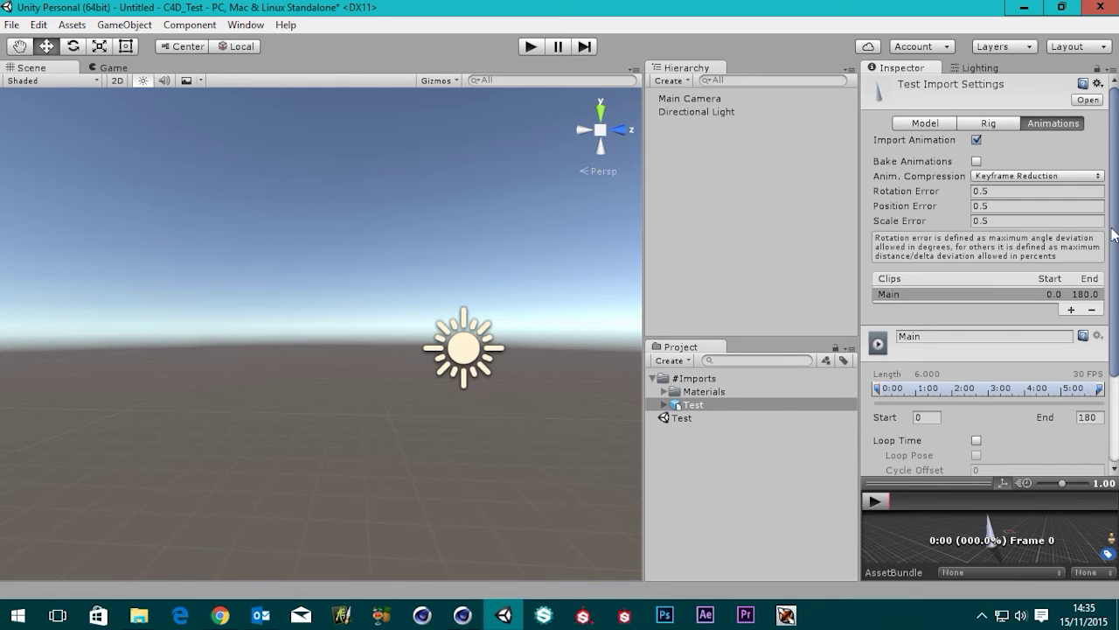
{"action": "scroll", "coordinate": [1113, 232], "scroll_direction": "down", "scroll_amount": 5}
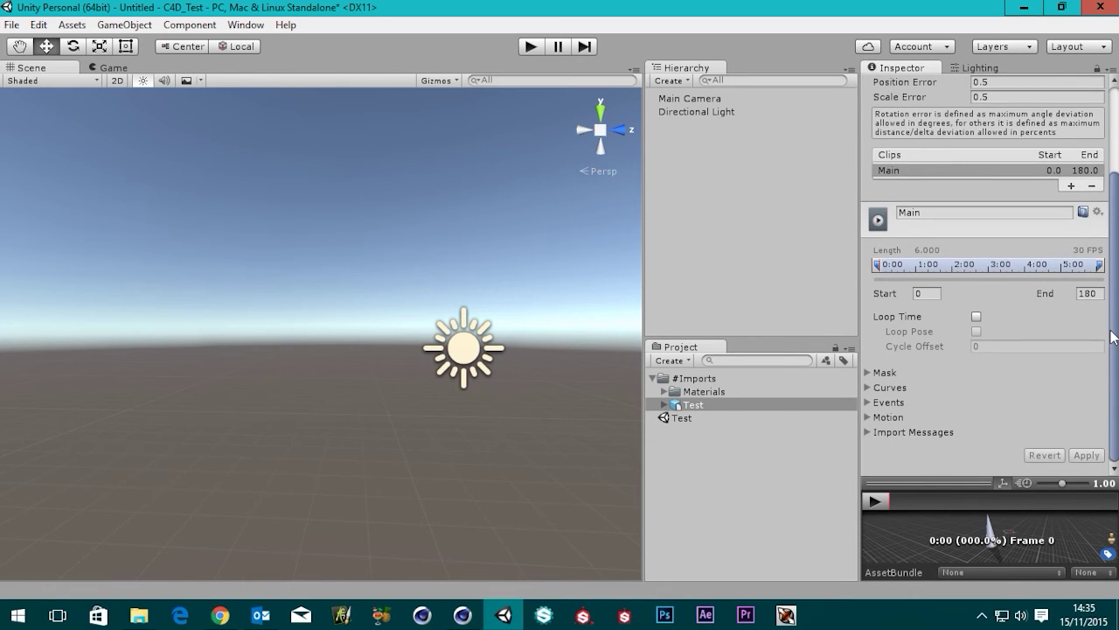
{"action": "left_click", "coordinate": [876, 503]}
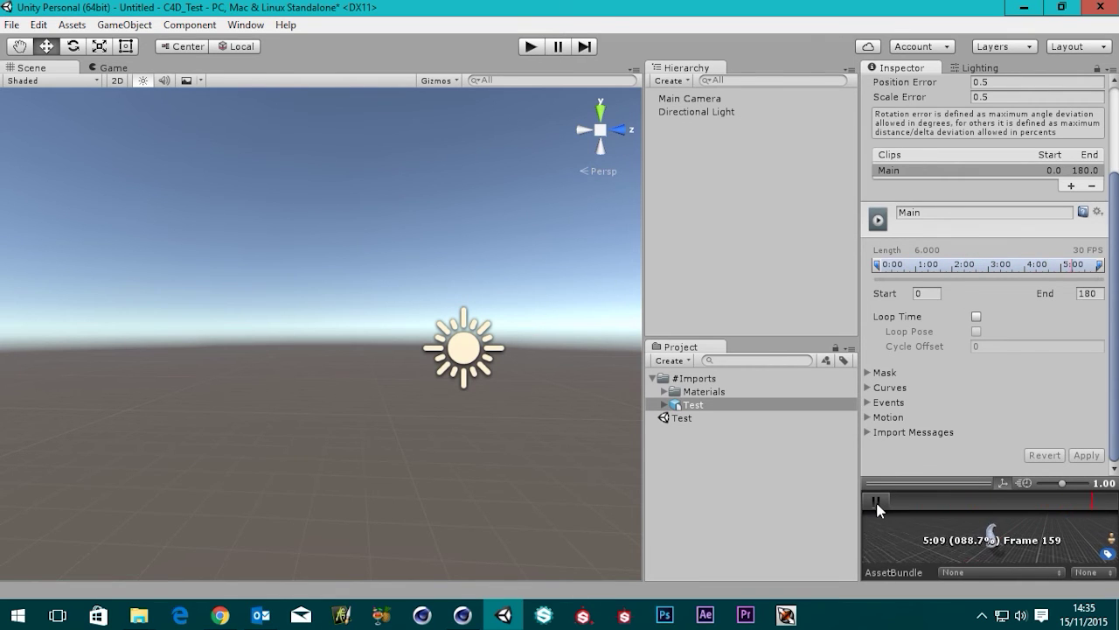
{"action": "left_click", "coordinate": [877, 502]}
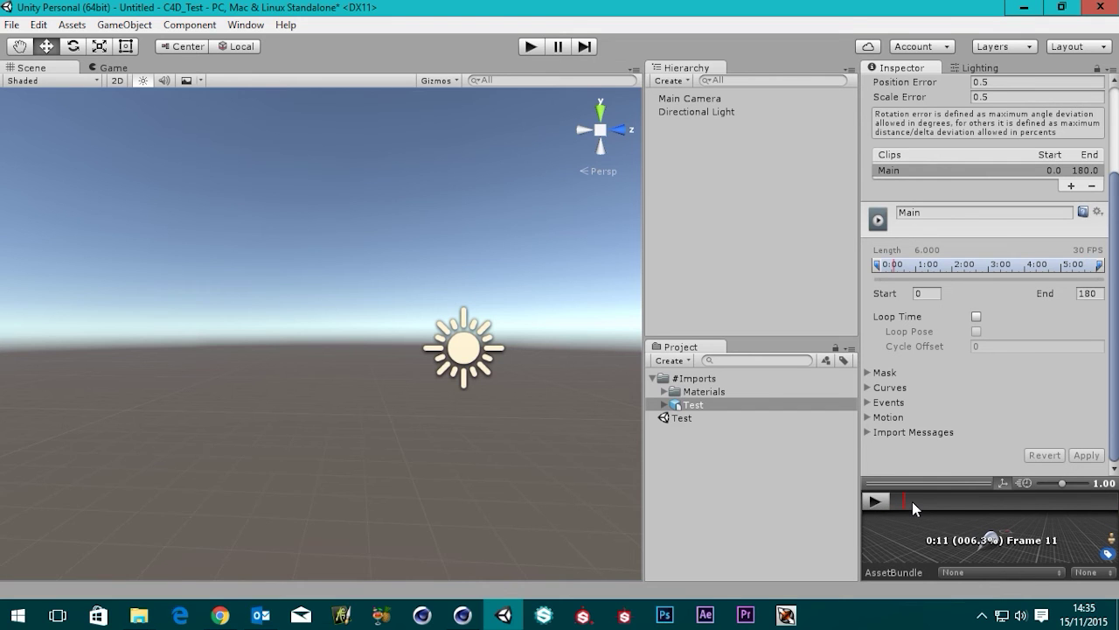
{"action": "left_click", "coordinate": [463, 615]}
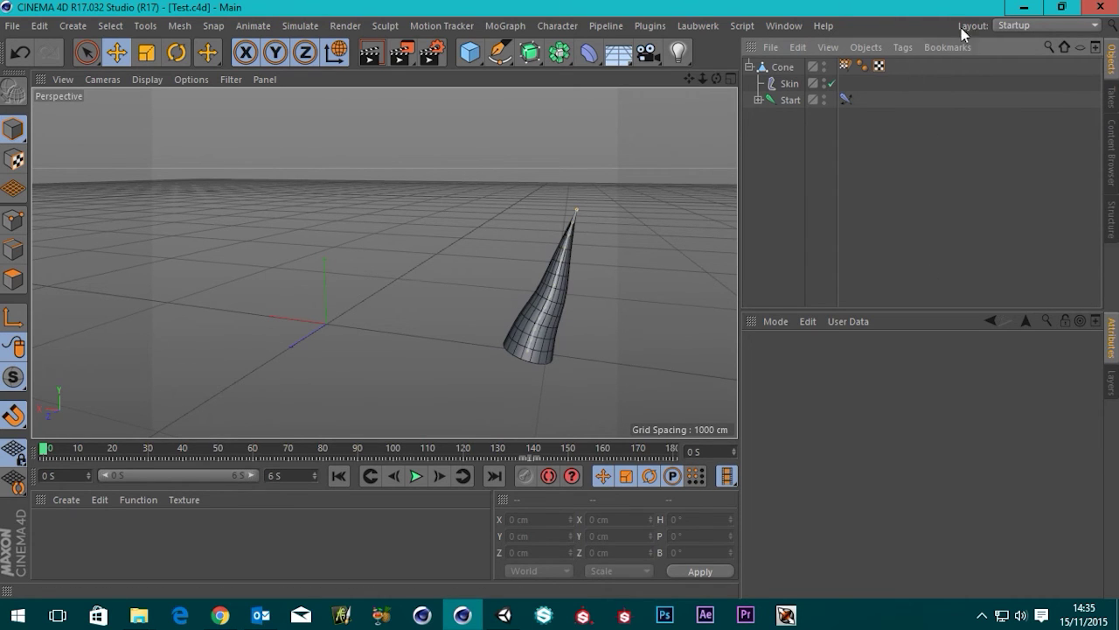
- Switch to the Unity editor showing the Test model's Main clip, frames 0–180
{"action": "left_click", "coordinate": [505, 616]}
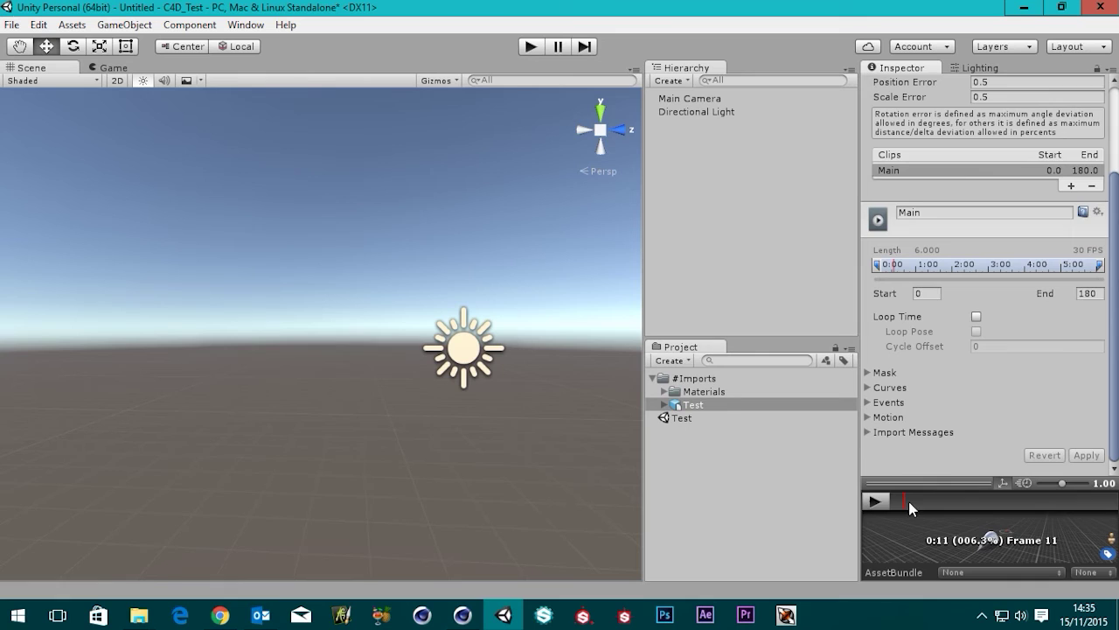
- Drag the Test model from the Project panel into the scene Hierarchy
{"action": "left_click", "coordinate": [878, 497]}
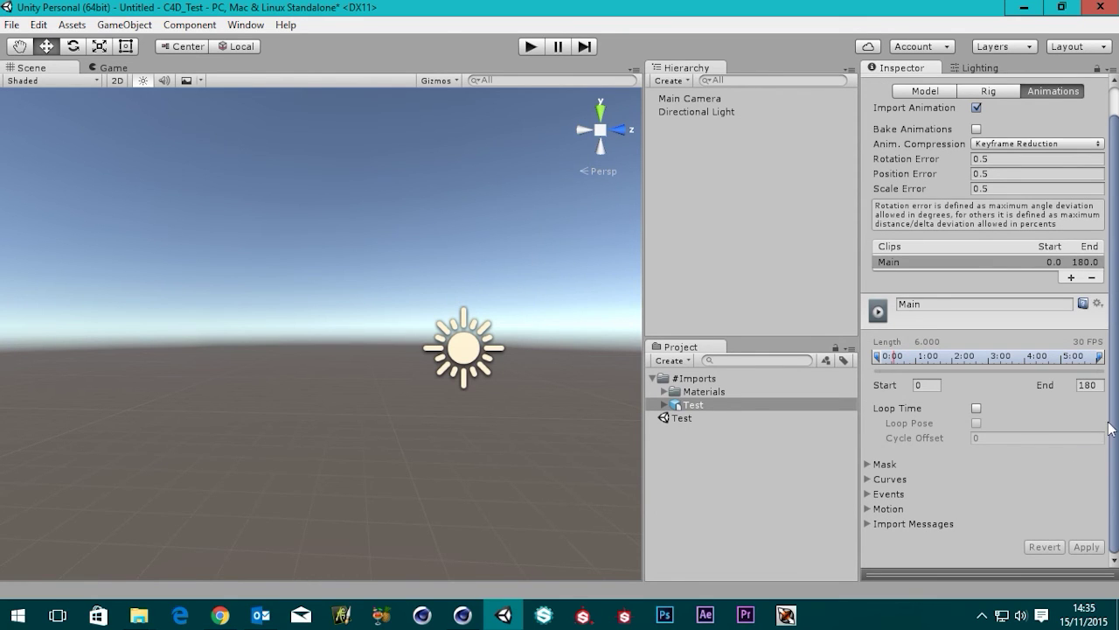
{"action": "left_click_drag", "start_coordinate": [1115, 452], "coordinate": [1117, 484]}
{"action": "left_click", "coordinate": [998, 91]}
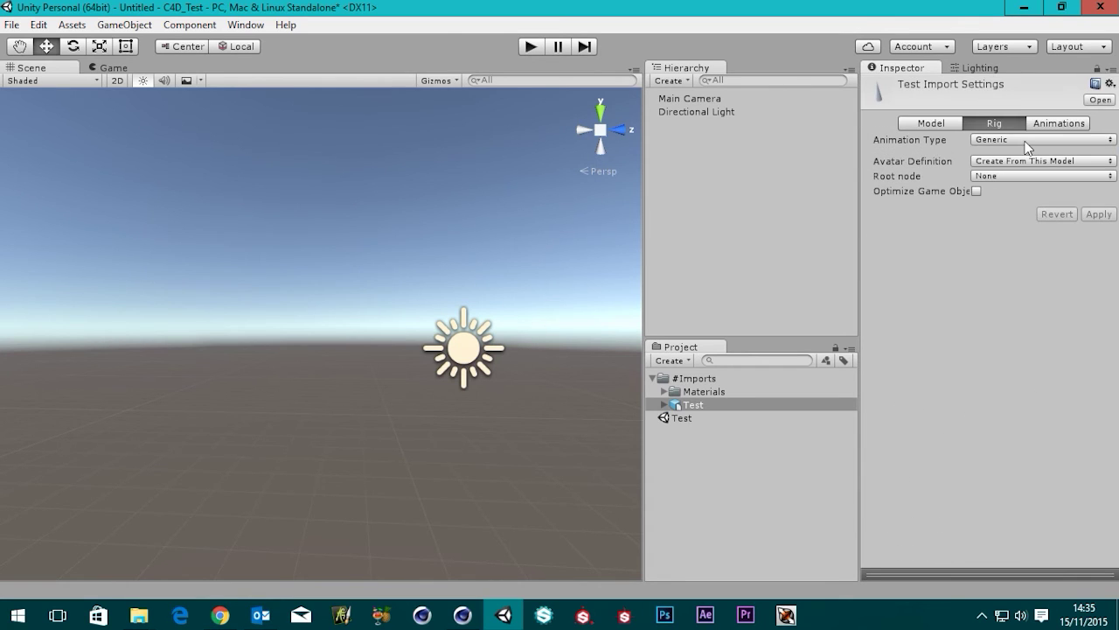
{"action": "left_click", "coordinate": [689, 406]}
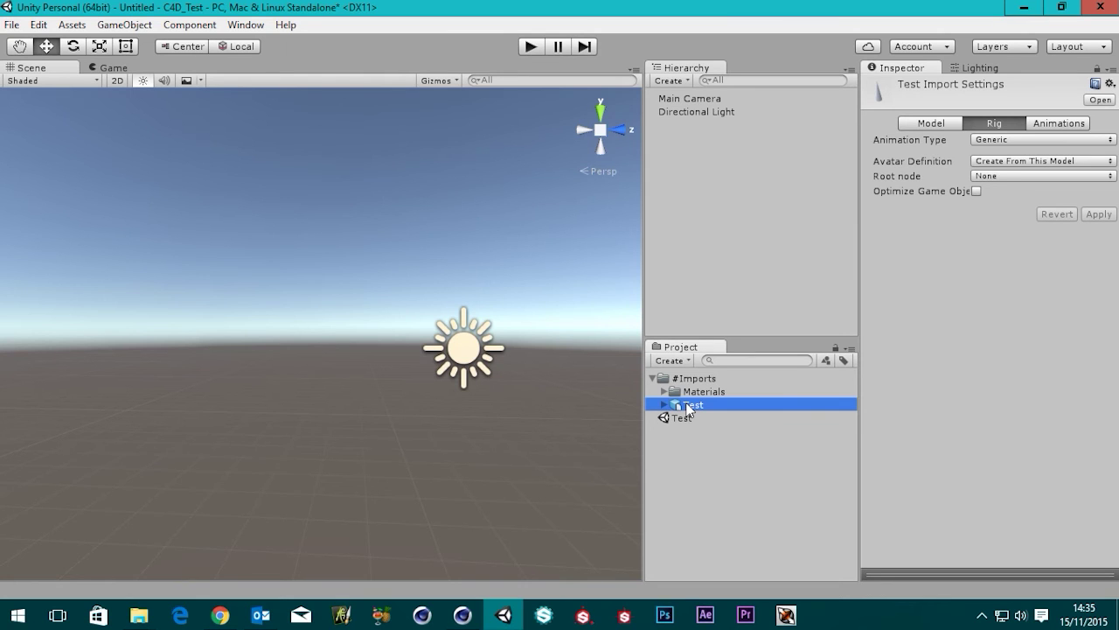
{"action": "left_click_drag", "start_coordinate": [689, 406], "coordinate": [719, 206]}
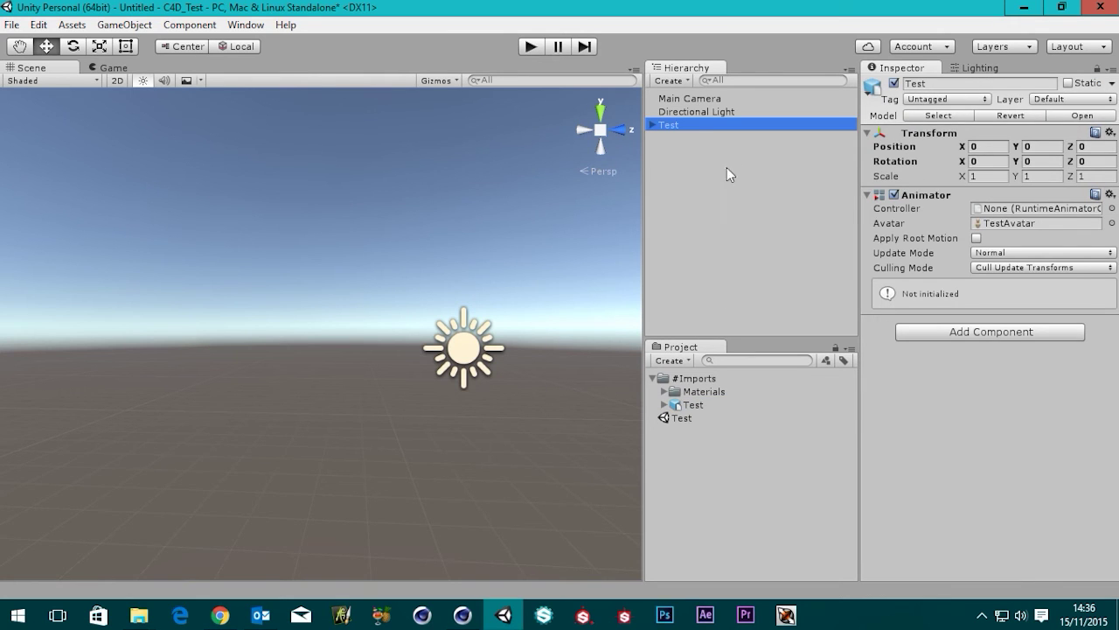
- Set the Test model's Scale Factor to 0.01, apply it, and frame the cone
{"action": "left_click", "coordinate": [699, 404]}
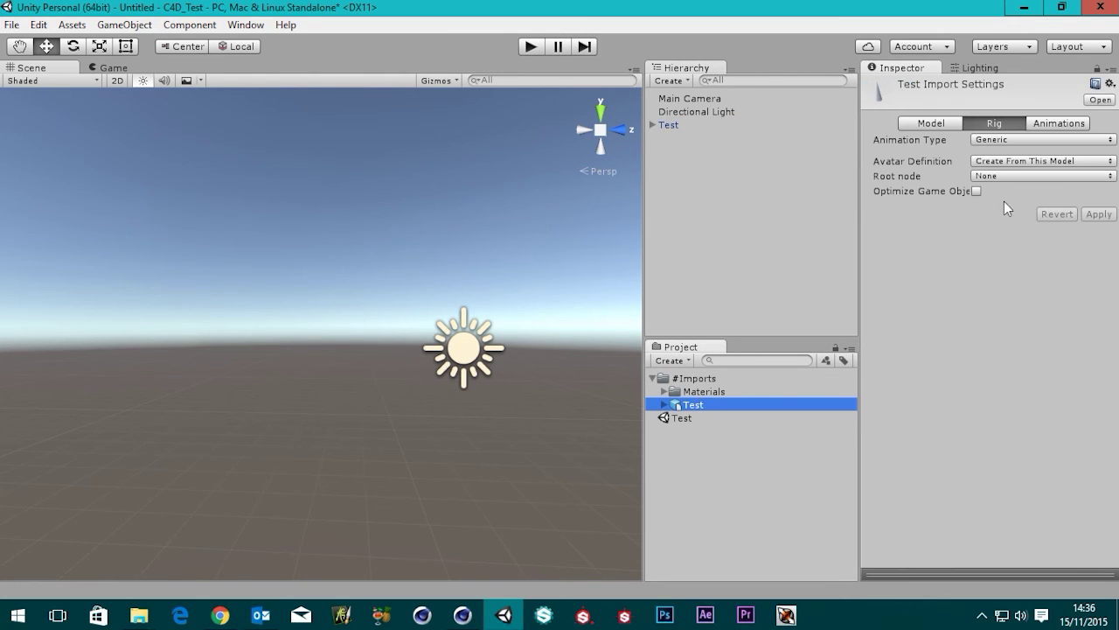
{"action": "left_click", "coordinate": [927, 123]}
{"action": "left_click", "coordinate": [900, 162]}
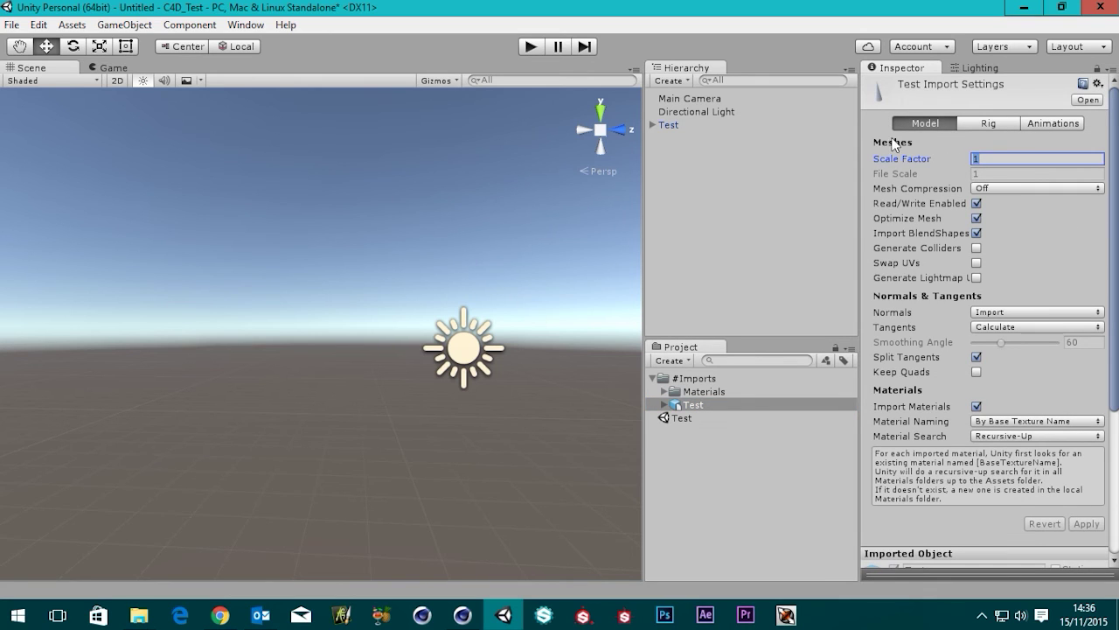
{"action": "type", "text": "0"}
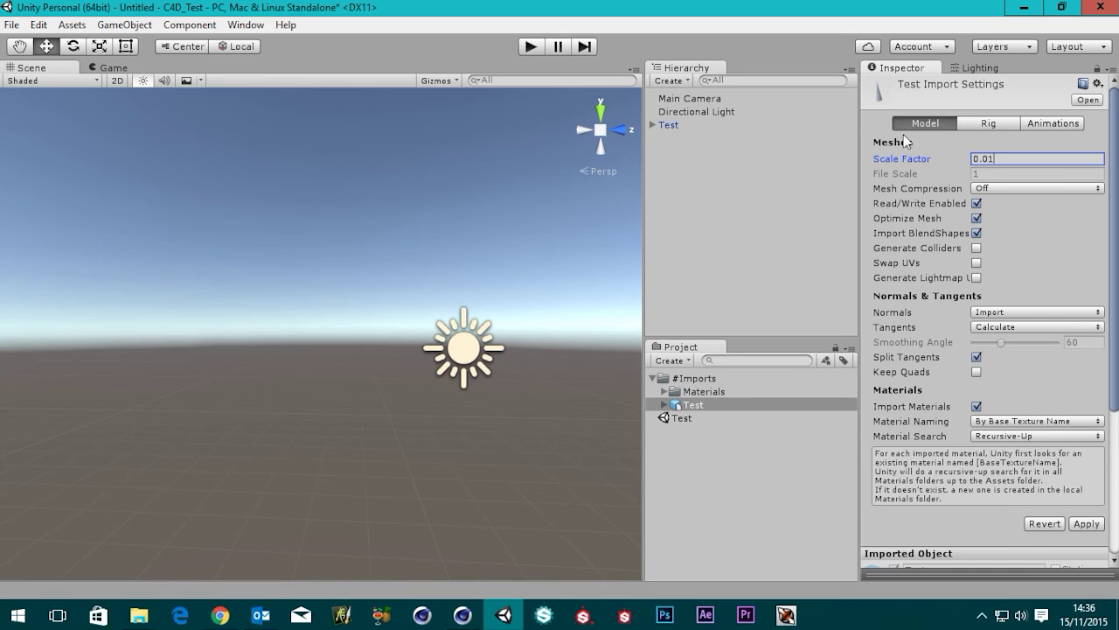
{"action": "left_click", "coordinate": [1087, 524]}
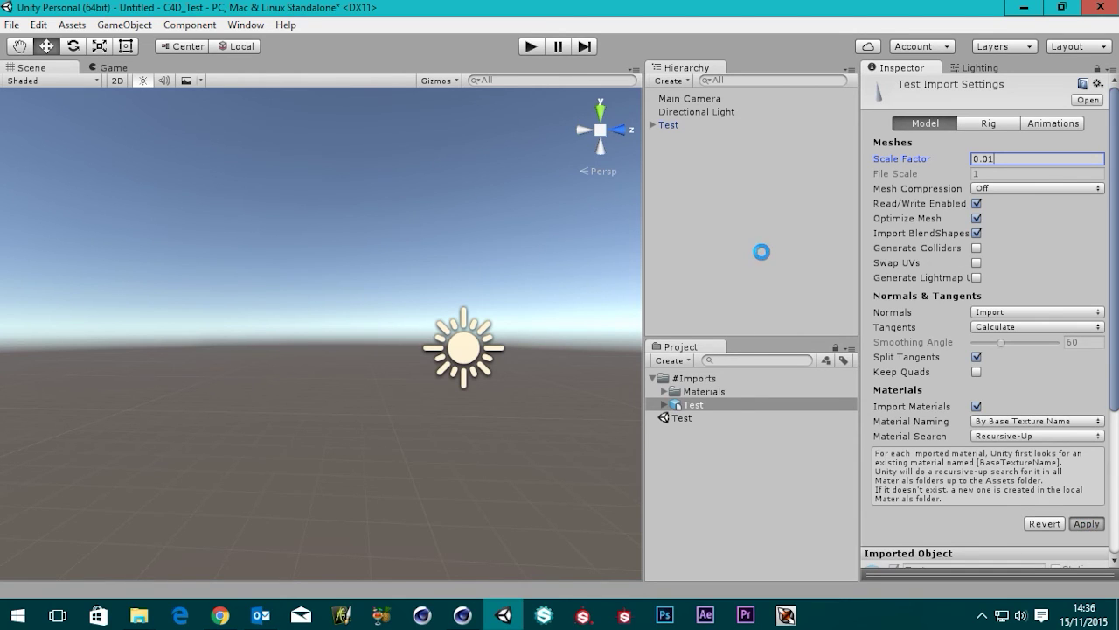
{"action": "key", "text": "f"}
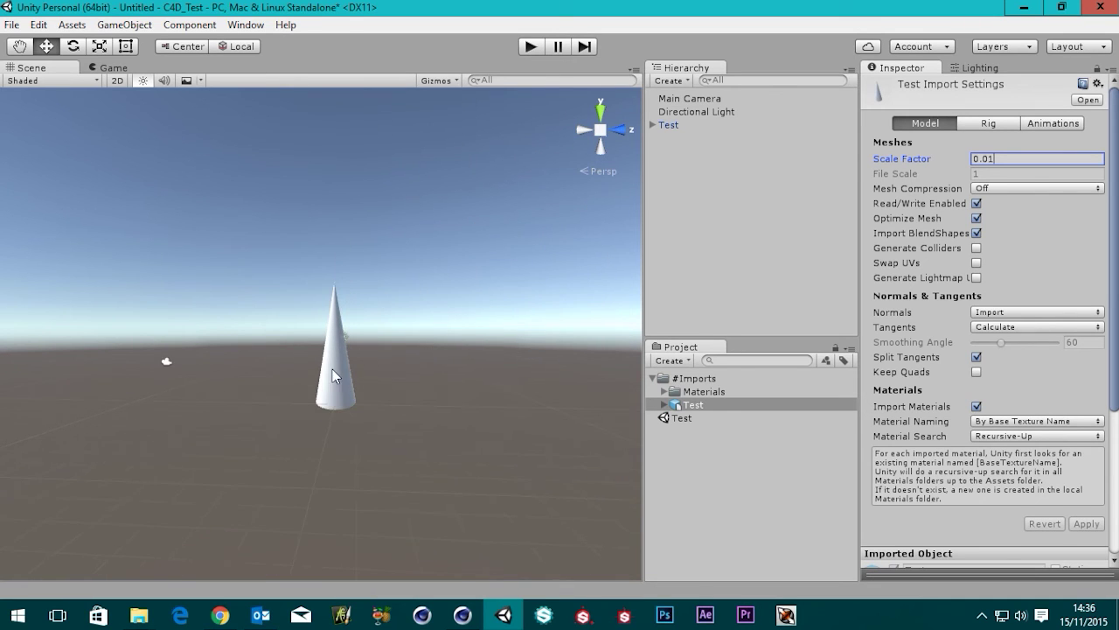
- Reposition the Main Camera to frame the cone and run the scene to watch it
{"action": "left_click_drag", "start_coordinate": [293, 388], "coordinate": [280, 452], "text": "alt"}
{"action": "left_click", "coordinate": [691, 98]}
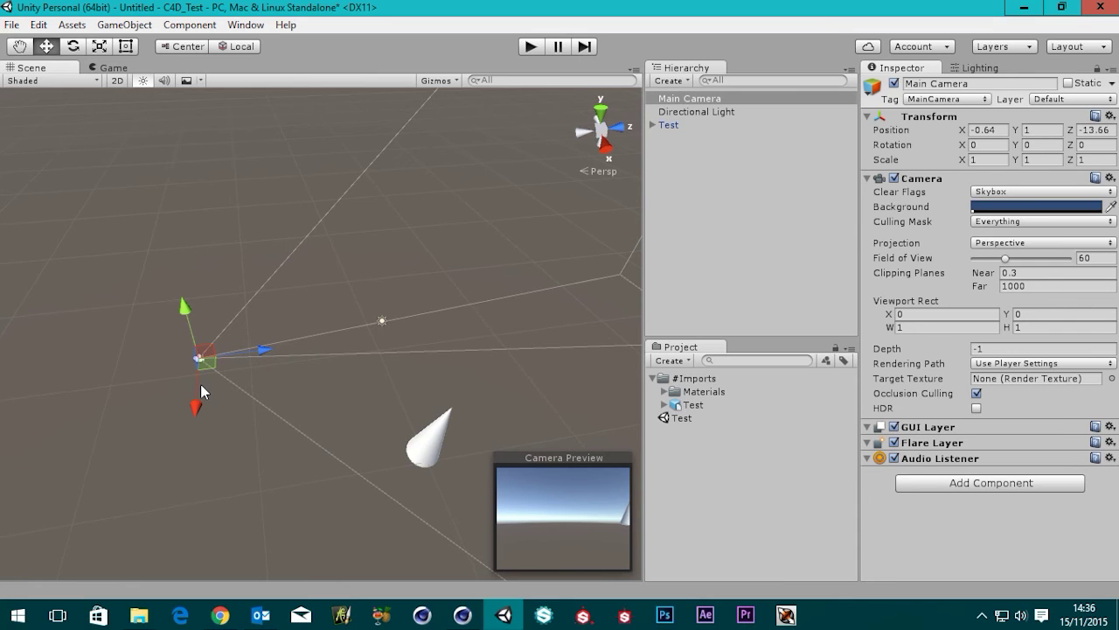
{"action": "left_click_drag", "start_coordinate": [196, 404], "coordinate": [193, 435]}
{"action": "left_click", "coordinate": [529, 47]}
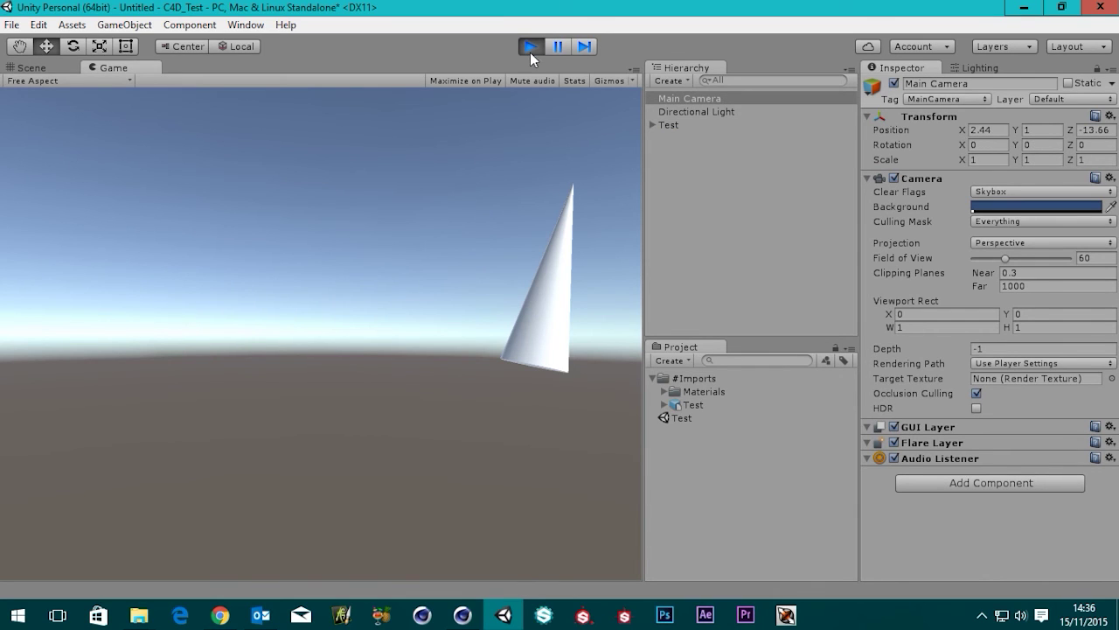
{"action": "left_click", "coordinate": [668, 127]}
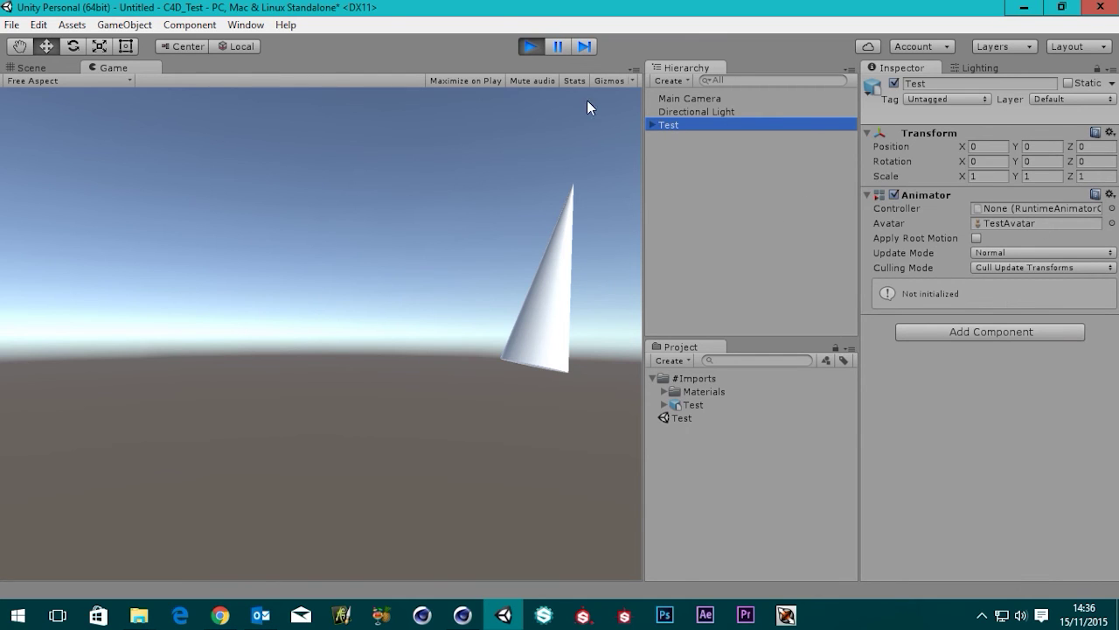
{"action": "left_click", "coordinate": [531, 47]}
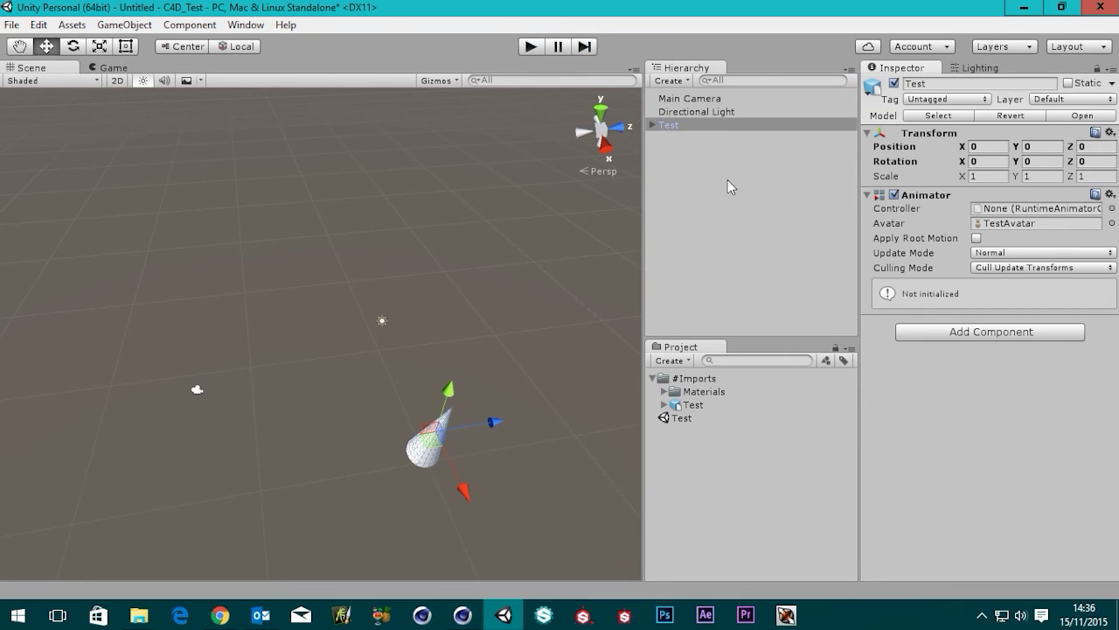
- Show the Test model's Animations import settings with the Main clip spanning 0–180
{"action": "left_click", "coordinate": [696, 406]}
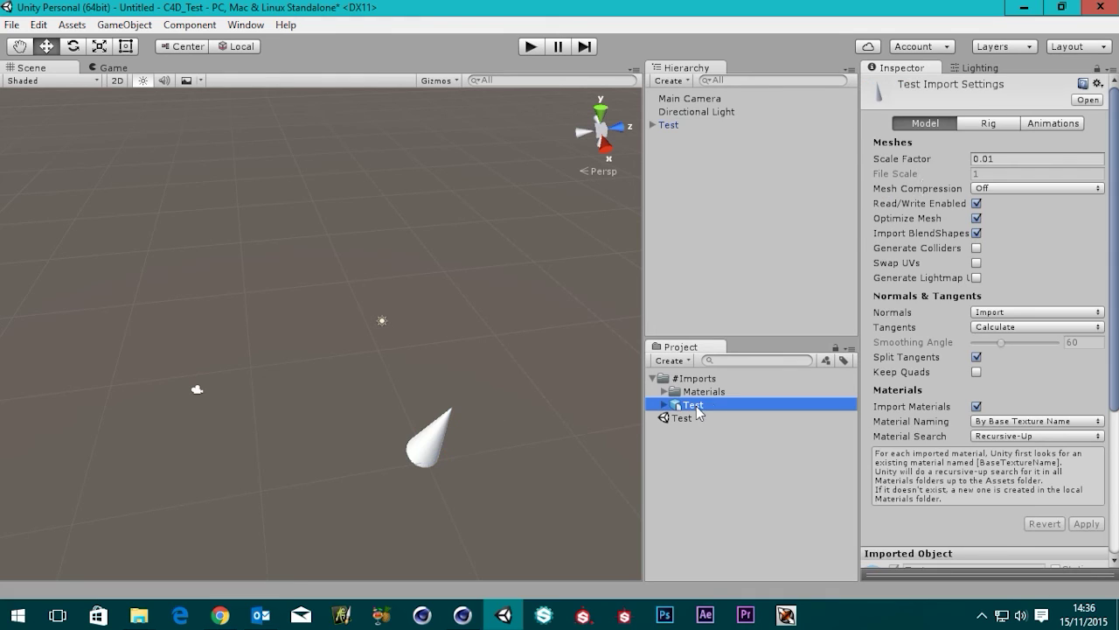
{"action": "left_click", "coordinate": [1060, 124]}
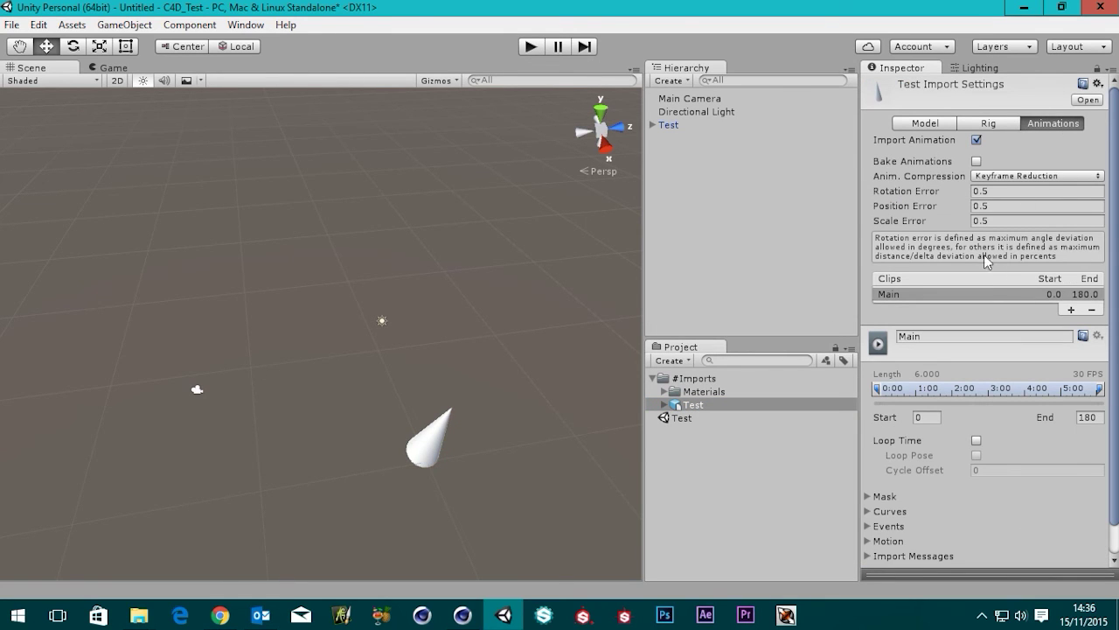
{"action": "scroll", "coordinate": [1116, 278], "scroll_direction": "down", "scroll_amount": 2}
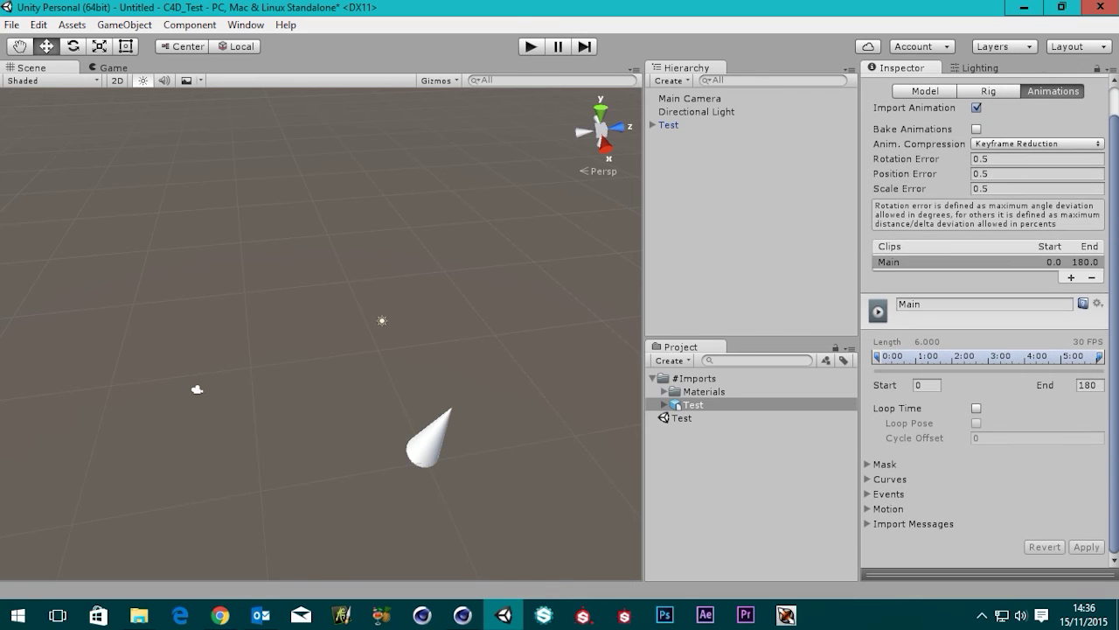
- Set the Test model's rig Animation Type to Legacy and apply it
{"action": "left_click", "coordinate": [989, 91]}
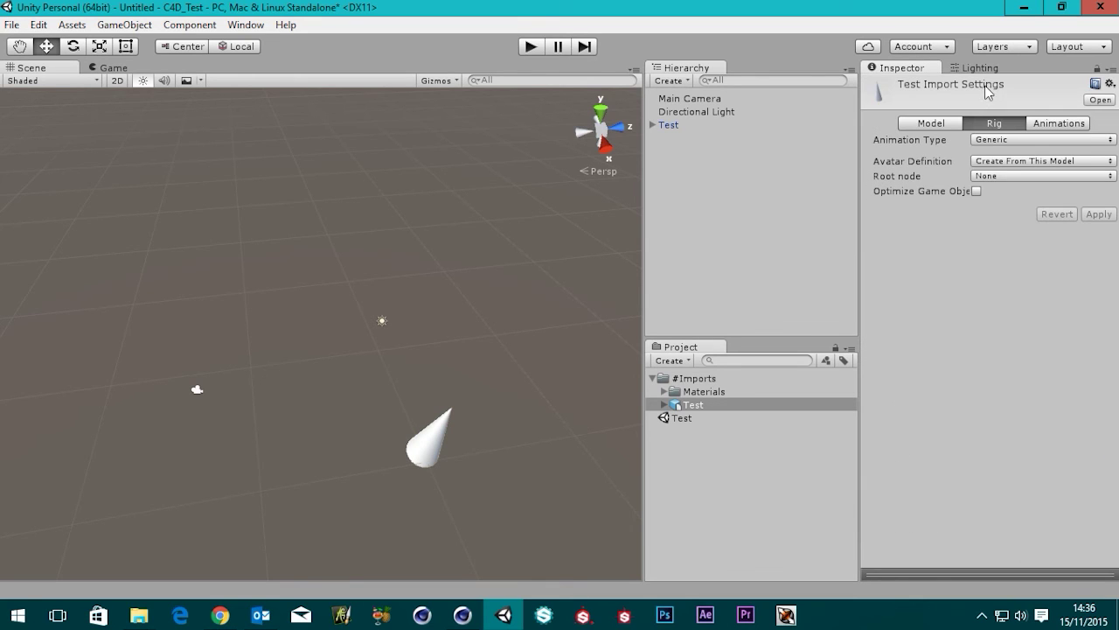
{"action": "left_click", "coordinate": [989, 140]}
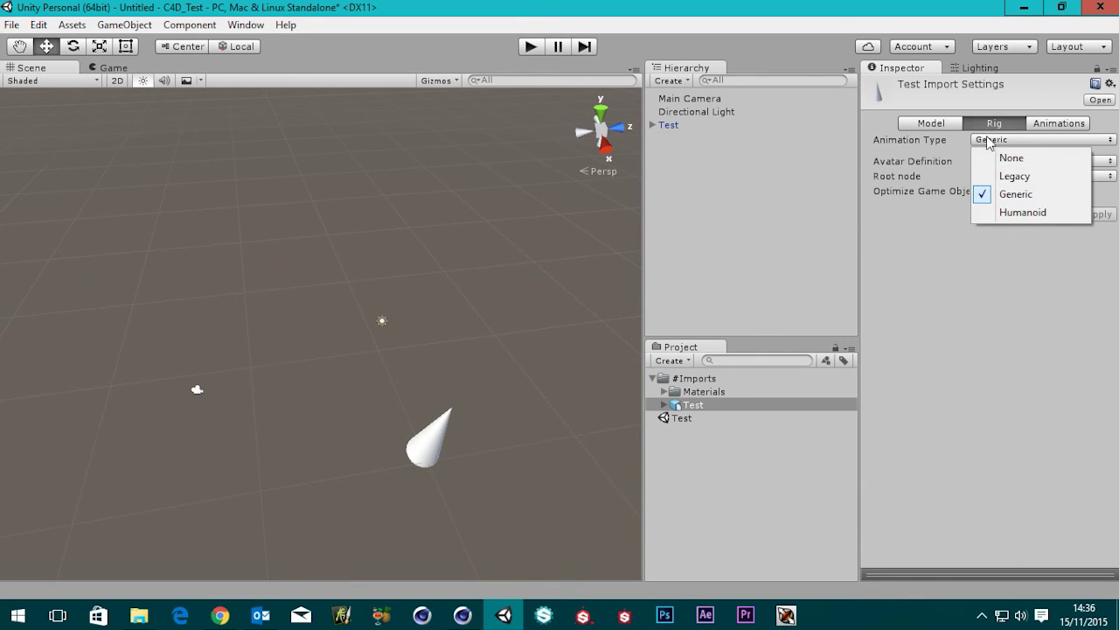
{"action": "left_click", "coordinate": [1012, 178]}
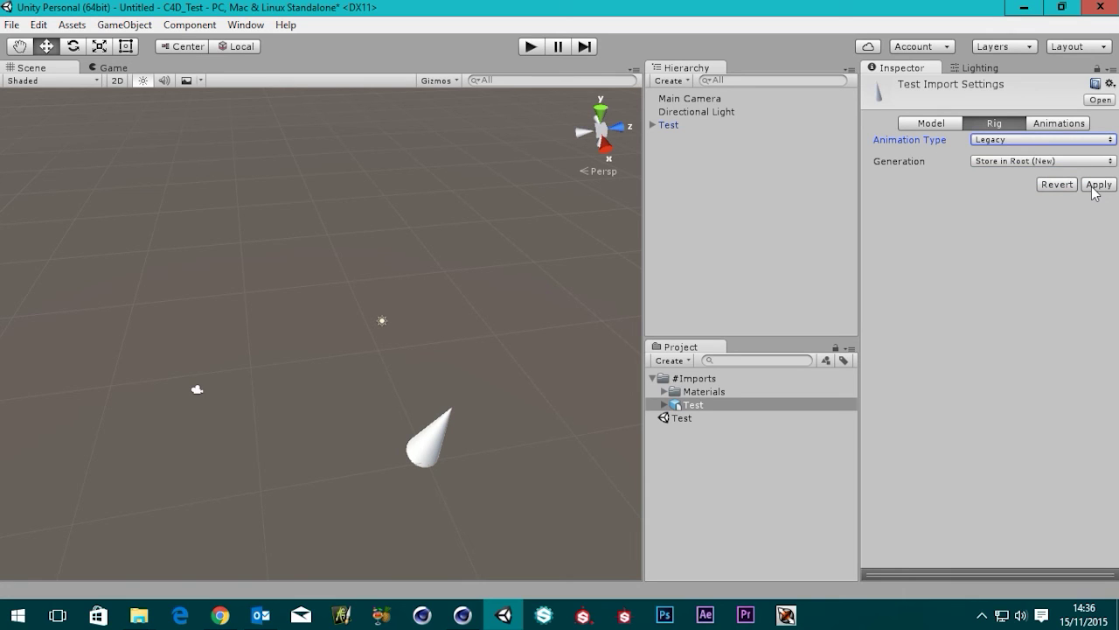
{"action": "left_click", "coordinate": [1095, 184]}
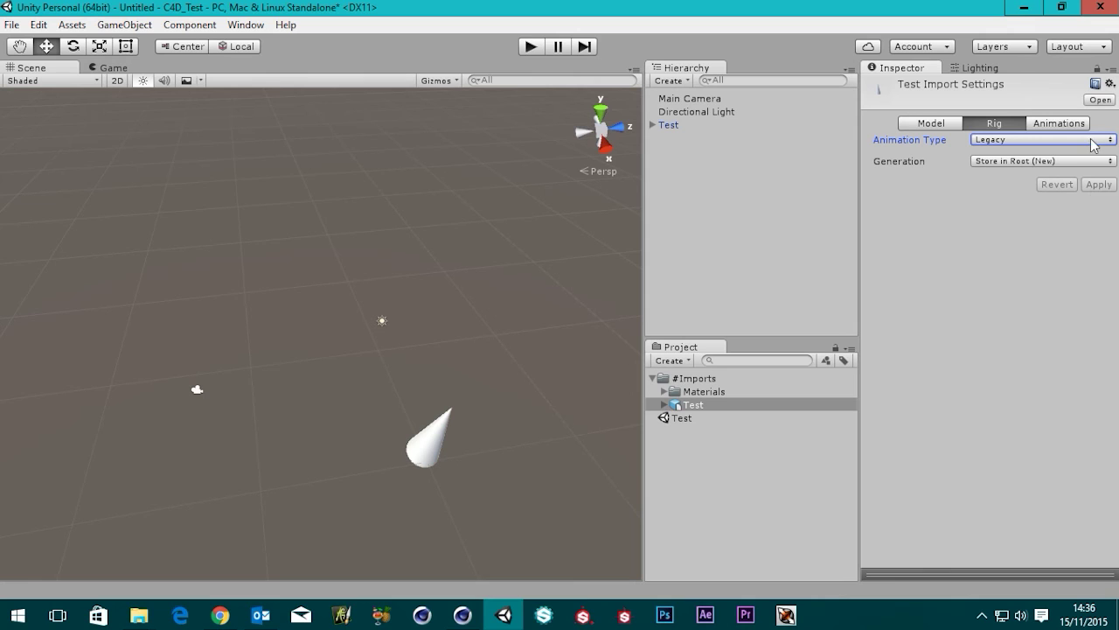
{"action": "left_click", "coordinate": [1056, 125]}
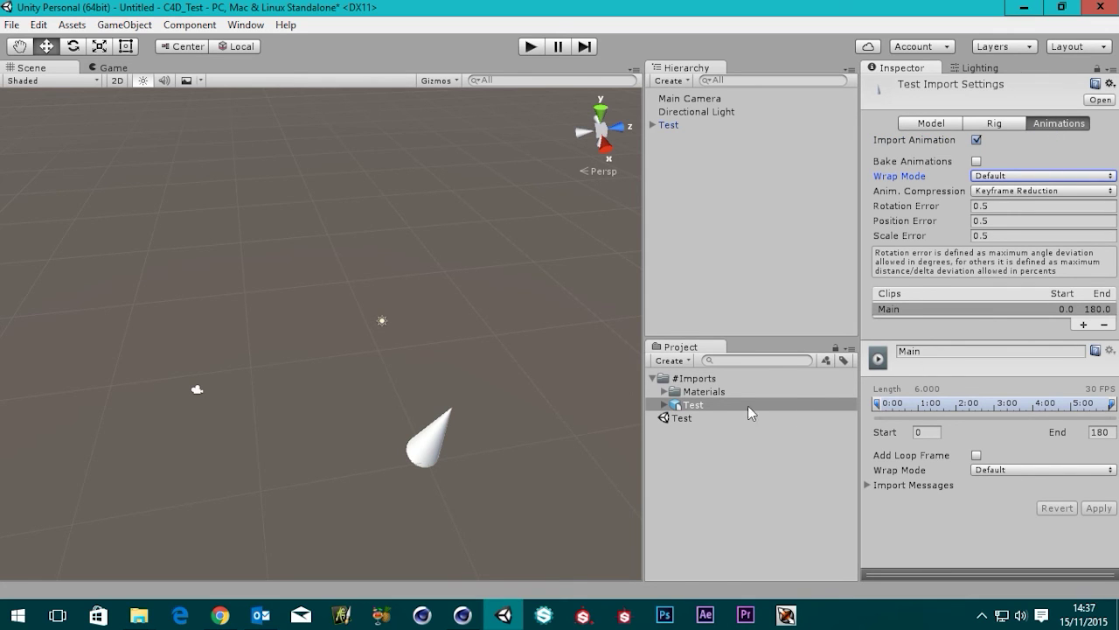
- Pull the Main Camera back to Z -17.4 and run the scene to check framing
{"action": "left_click", "coordinate": [533, 49]}
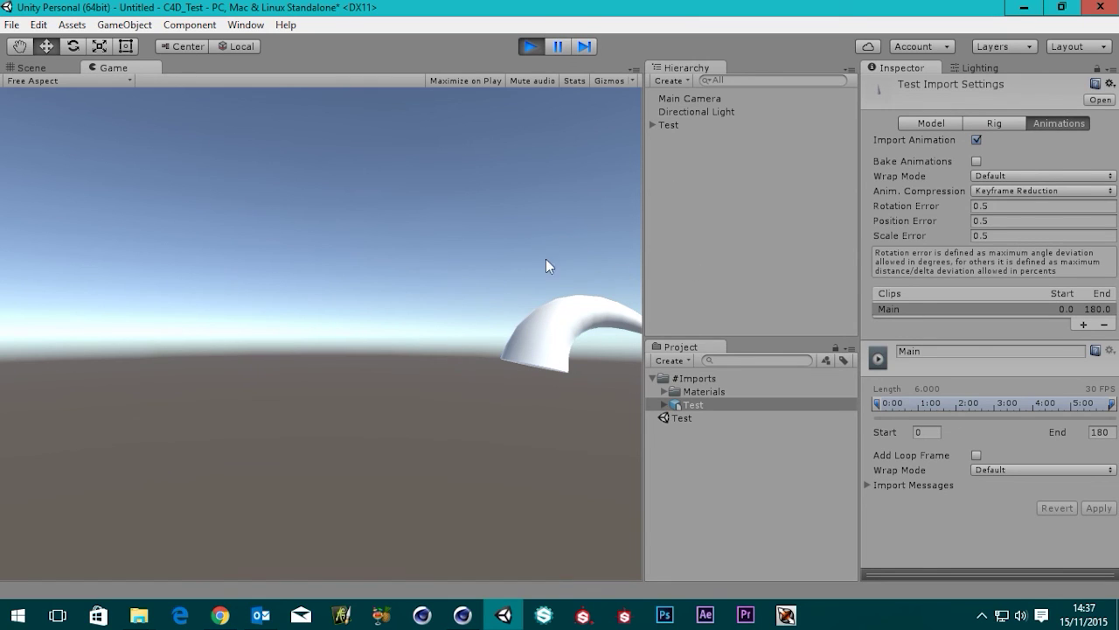
{"action": "left_click", "coordinate": [531, 47]}
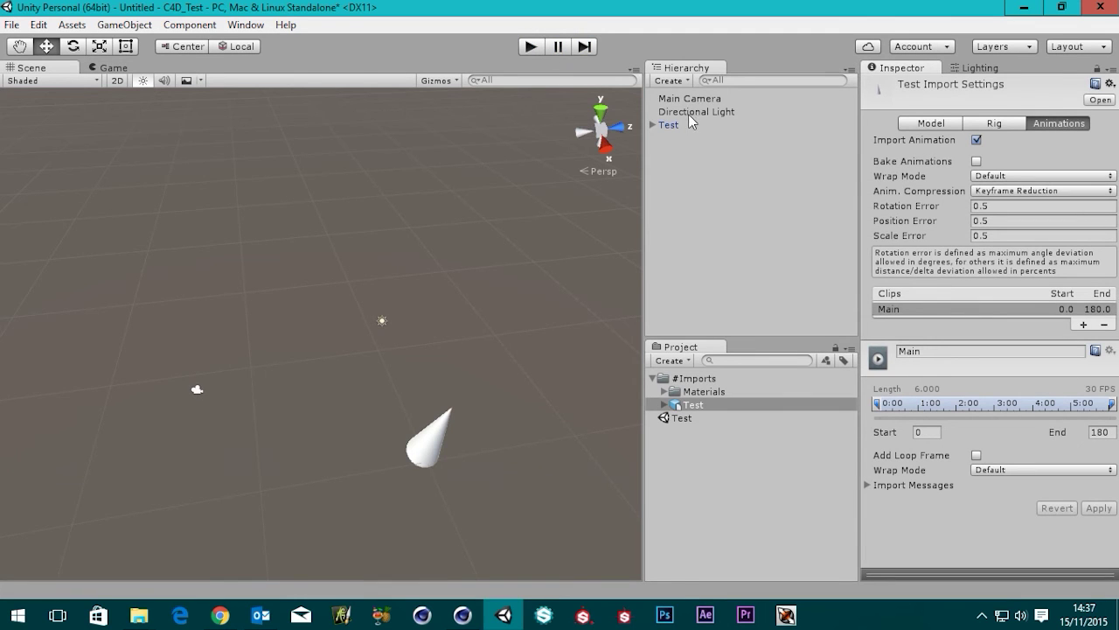
{"action": "left_click", "coordinate": [673, 99]}
{"action": "left_click_drag", "start_coordinate": [262, 383], "coordinate": [204, 402]}
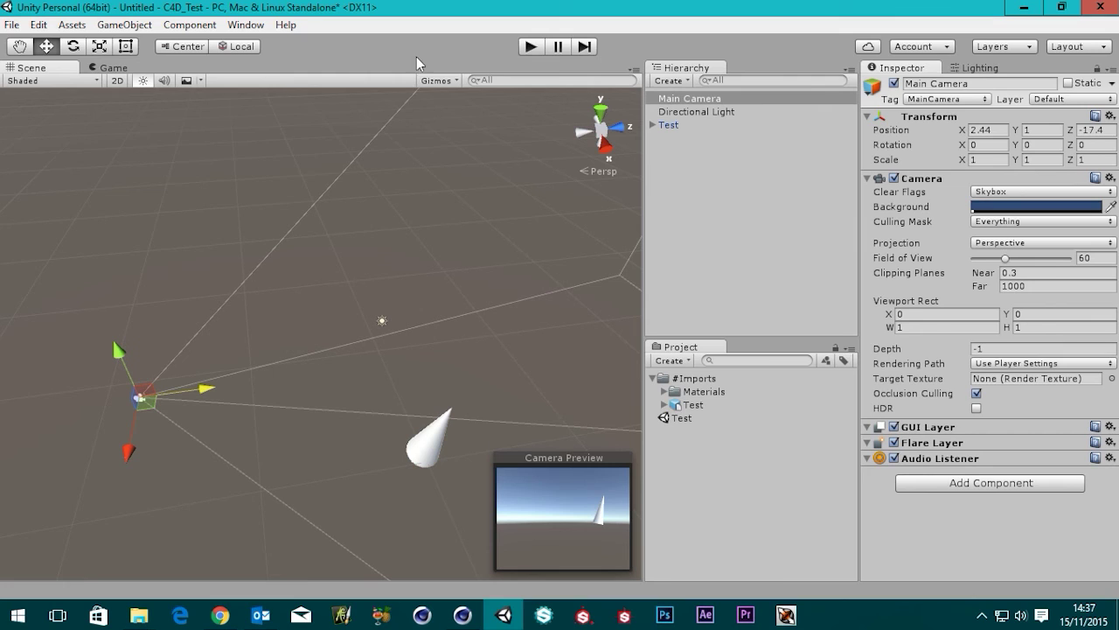
{"action": "left_click", "coordinate": [528, 48]}
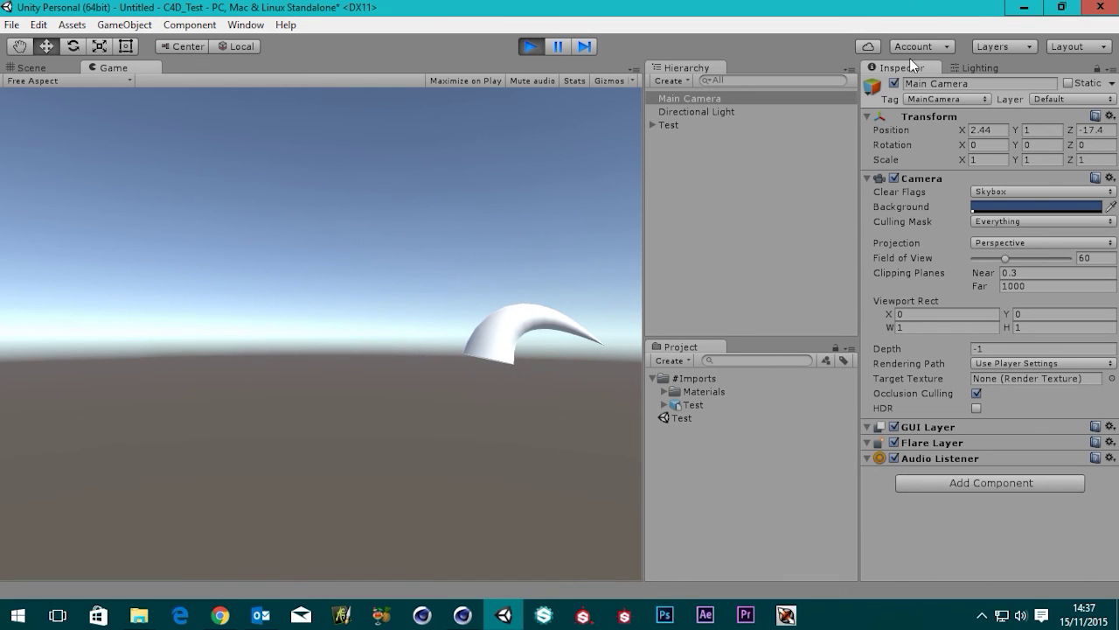
- Set the Test model's Main clip Wrap Mode to Loop and run the scene to watch it repeat
{"action": "left_click", "coordinate": [531, 47]}
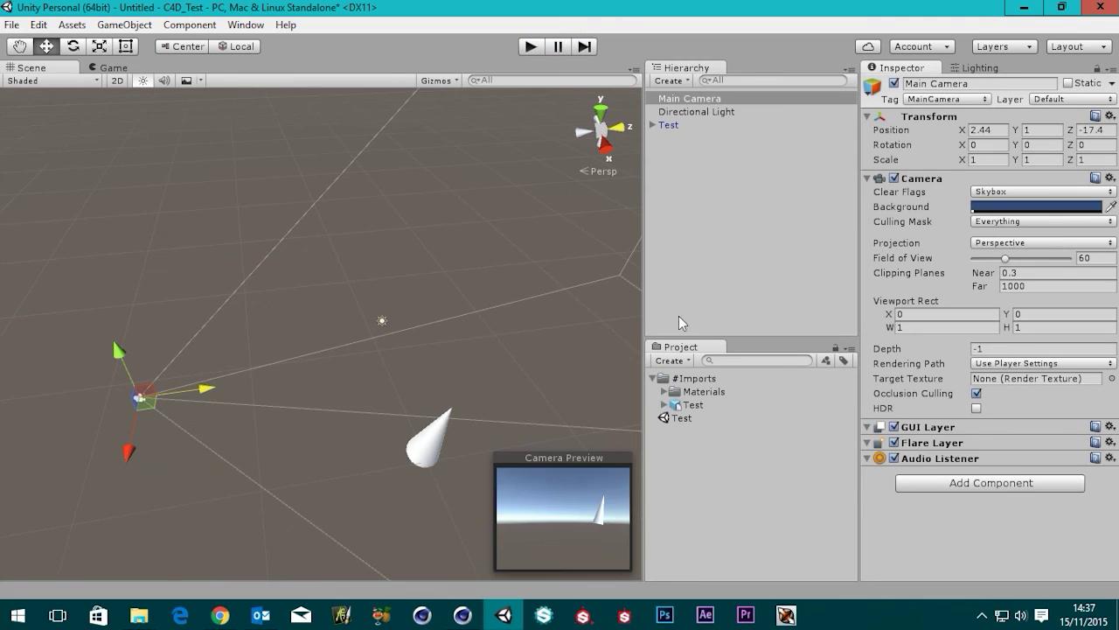
{"action": "left_click", "coordinate": [691, 405]}
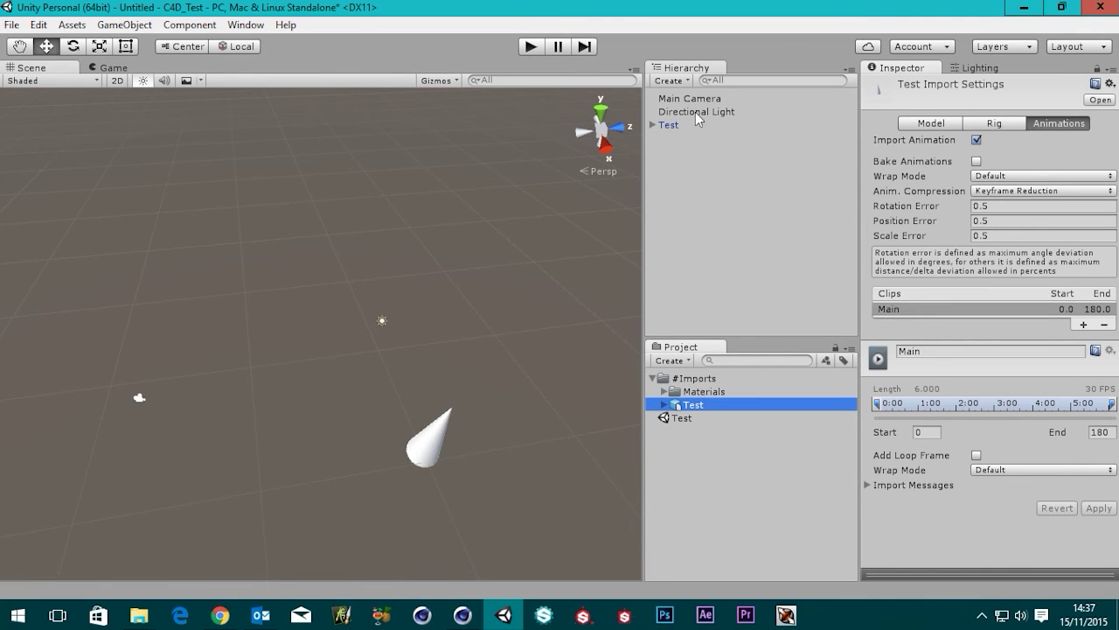
{"action": "left_click", "coordinate": [668, 125]}
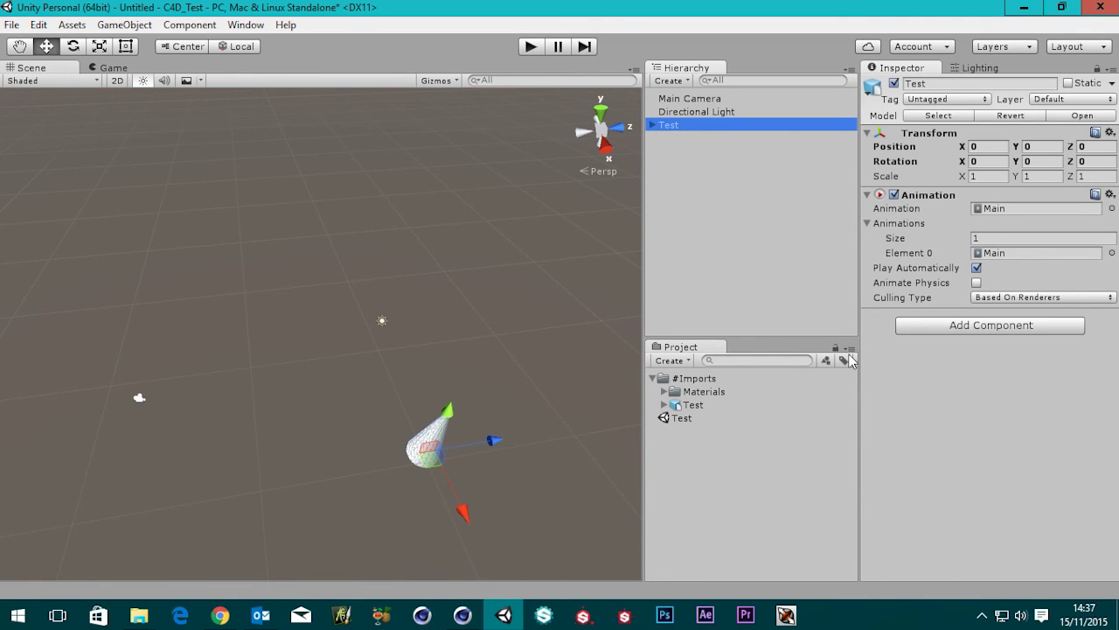
{"action": "left_click", "coordinate": [691, 405]}
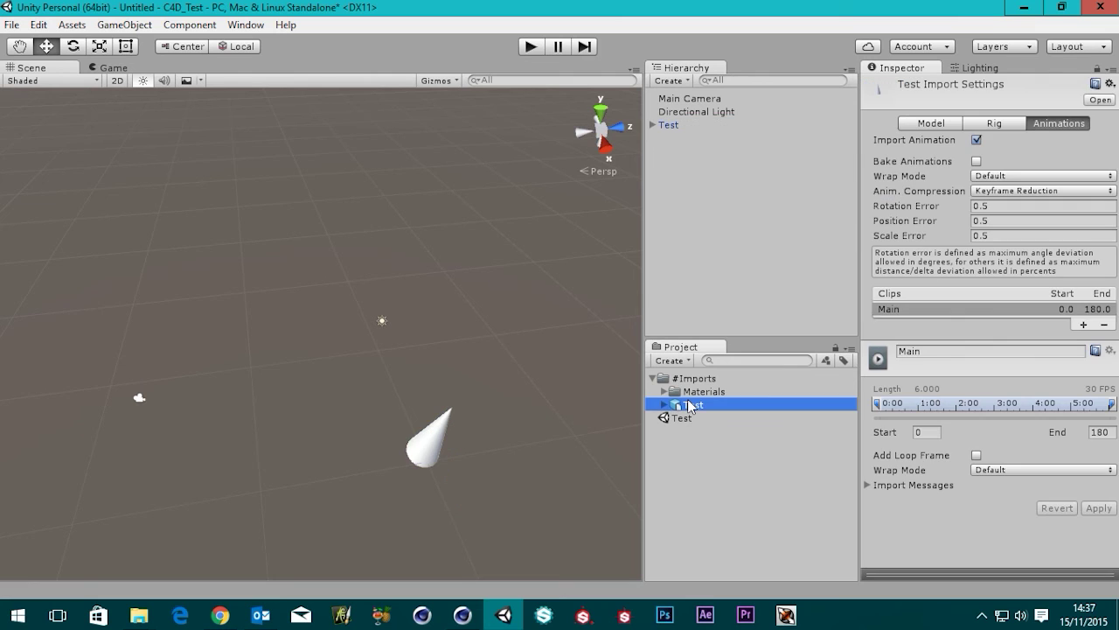
{"action": "left_click", "coordinate": [1054, 122]}
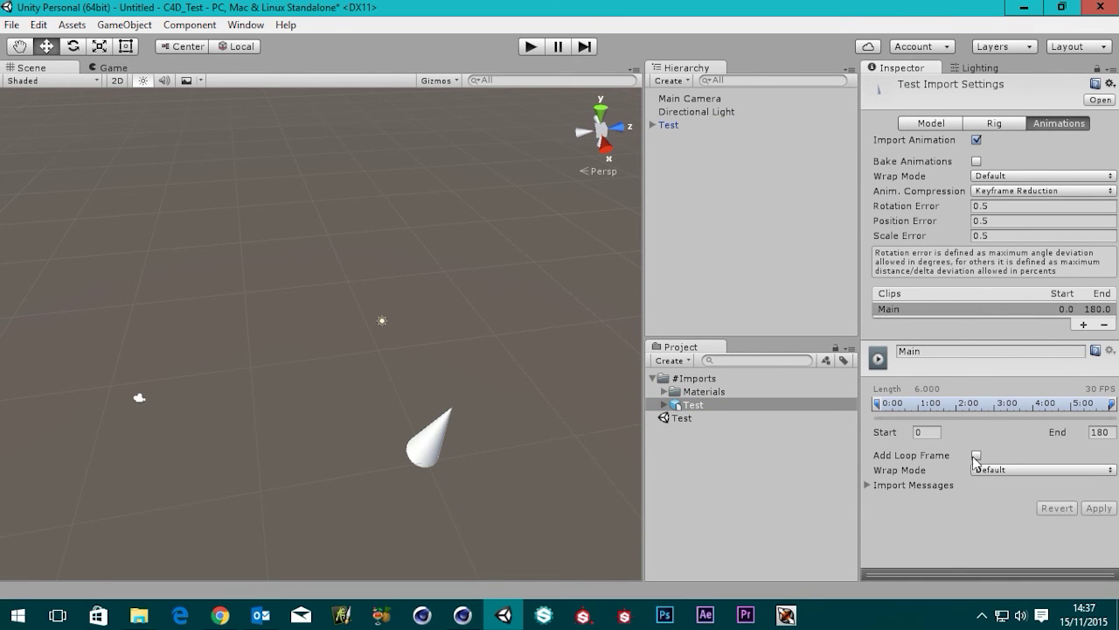
{"action": "left_click", "coordinate": [997, 473]}
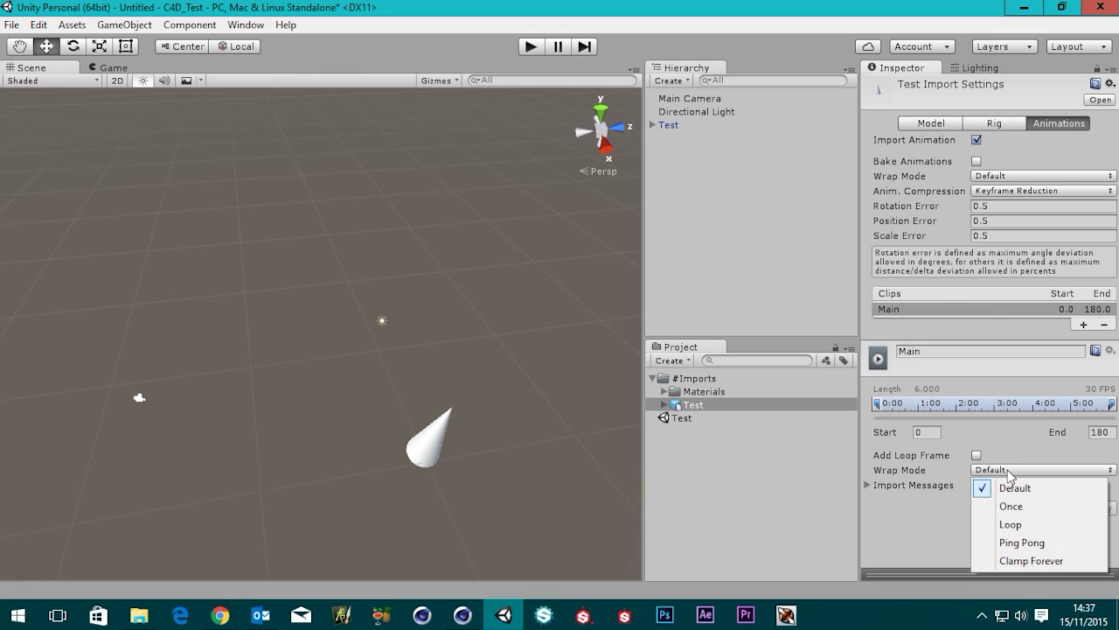
{"action": "left_click", "coordinate": [1017, 529]}
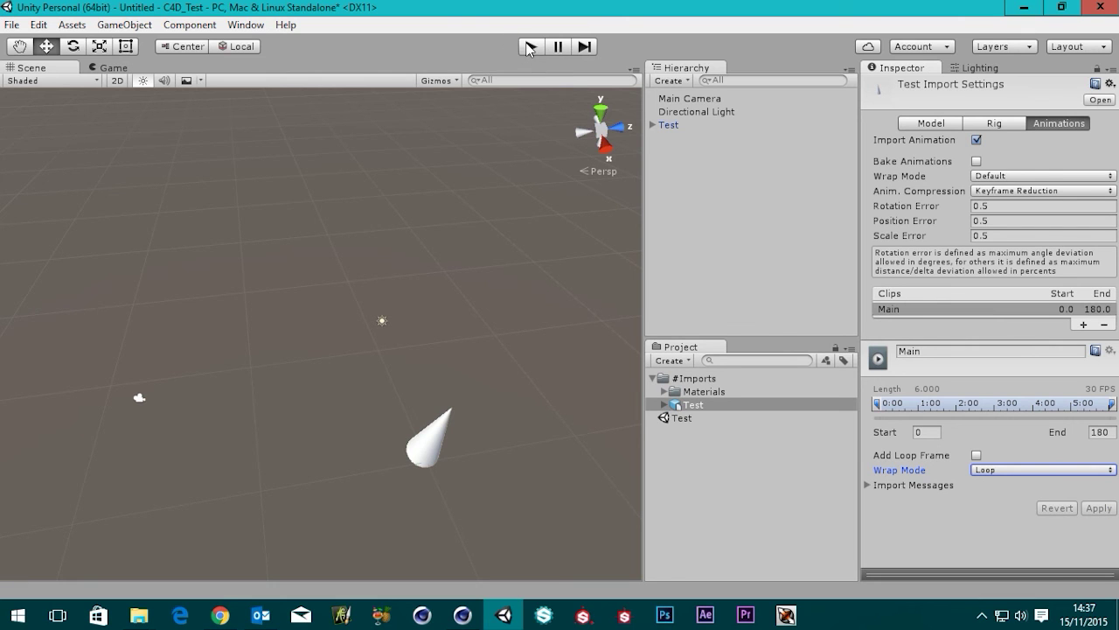
{"action": "left_click", "coordinate": [529, 48]}
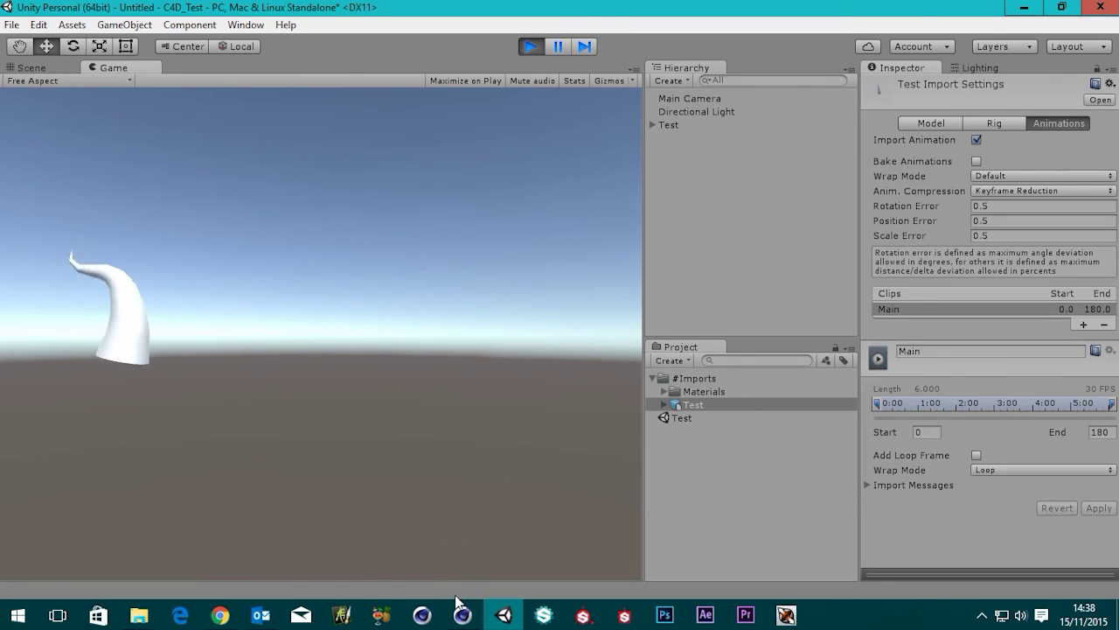
- Bring up the #Imports folder window and check the 339 KB Test.c4d file's details
{"action": "mouse_move", "coordinate": [140, 615]}
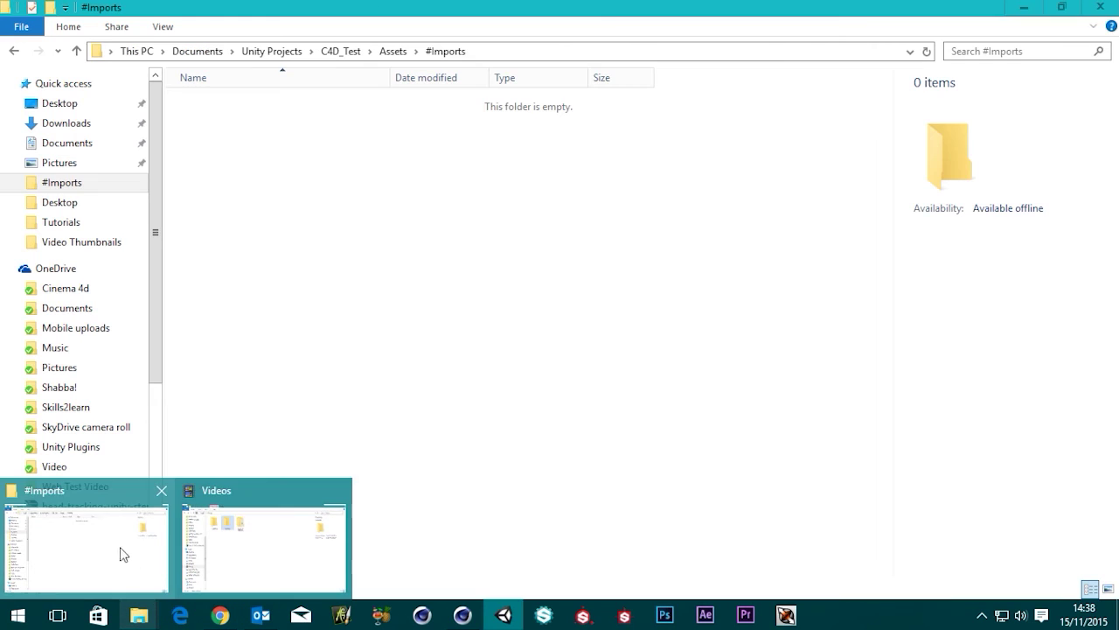
{"action": "left_click", "coordinate": [123, 553]}
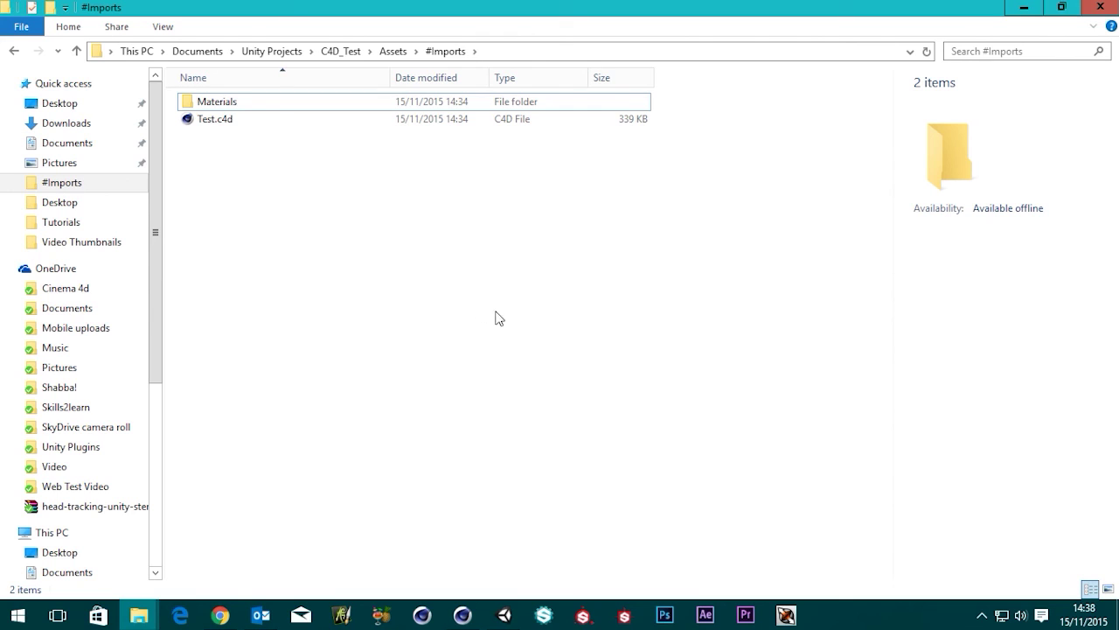
{"action": "left_click", "coordinate": [215, 124]}
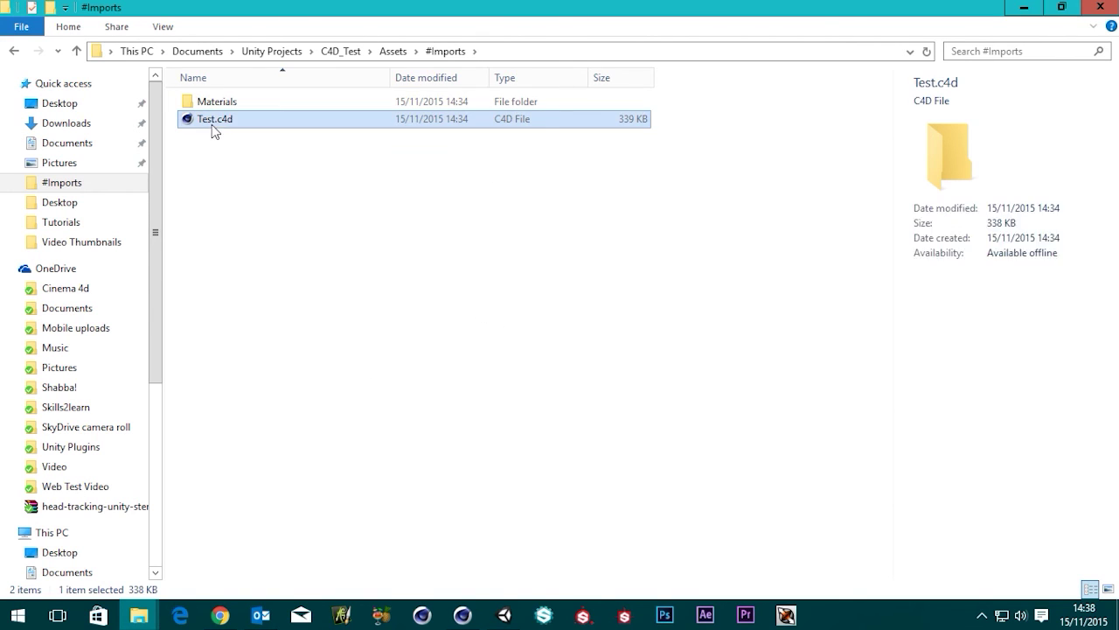
{"action": "left_click", "coordinate": [320, 246]}
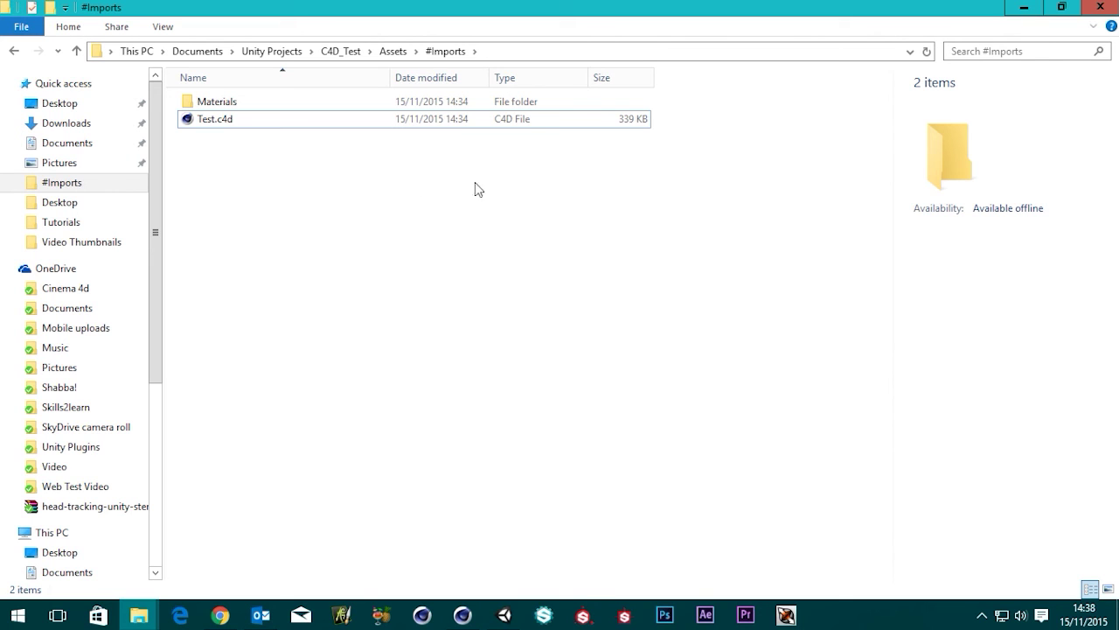
- Minimize the Explorer window to reveal Unity's running scene with the cone looping
{"action": "left_click", "coordinate": [1025, 7]}
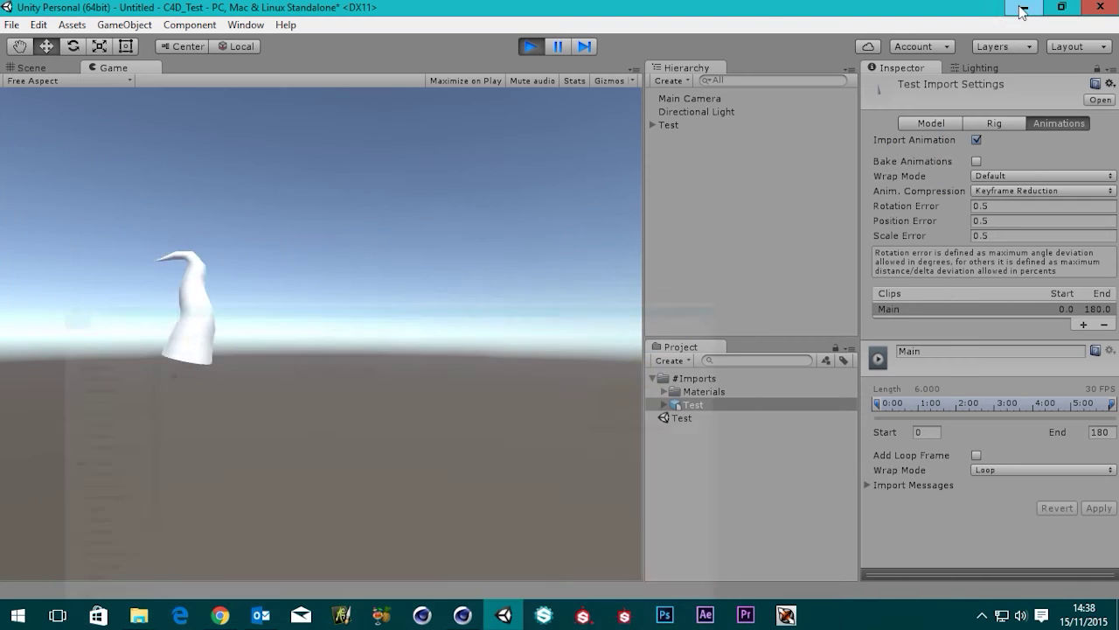